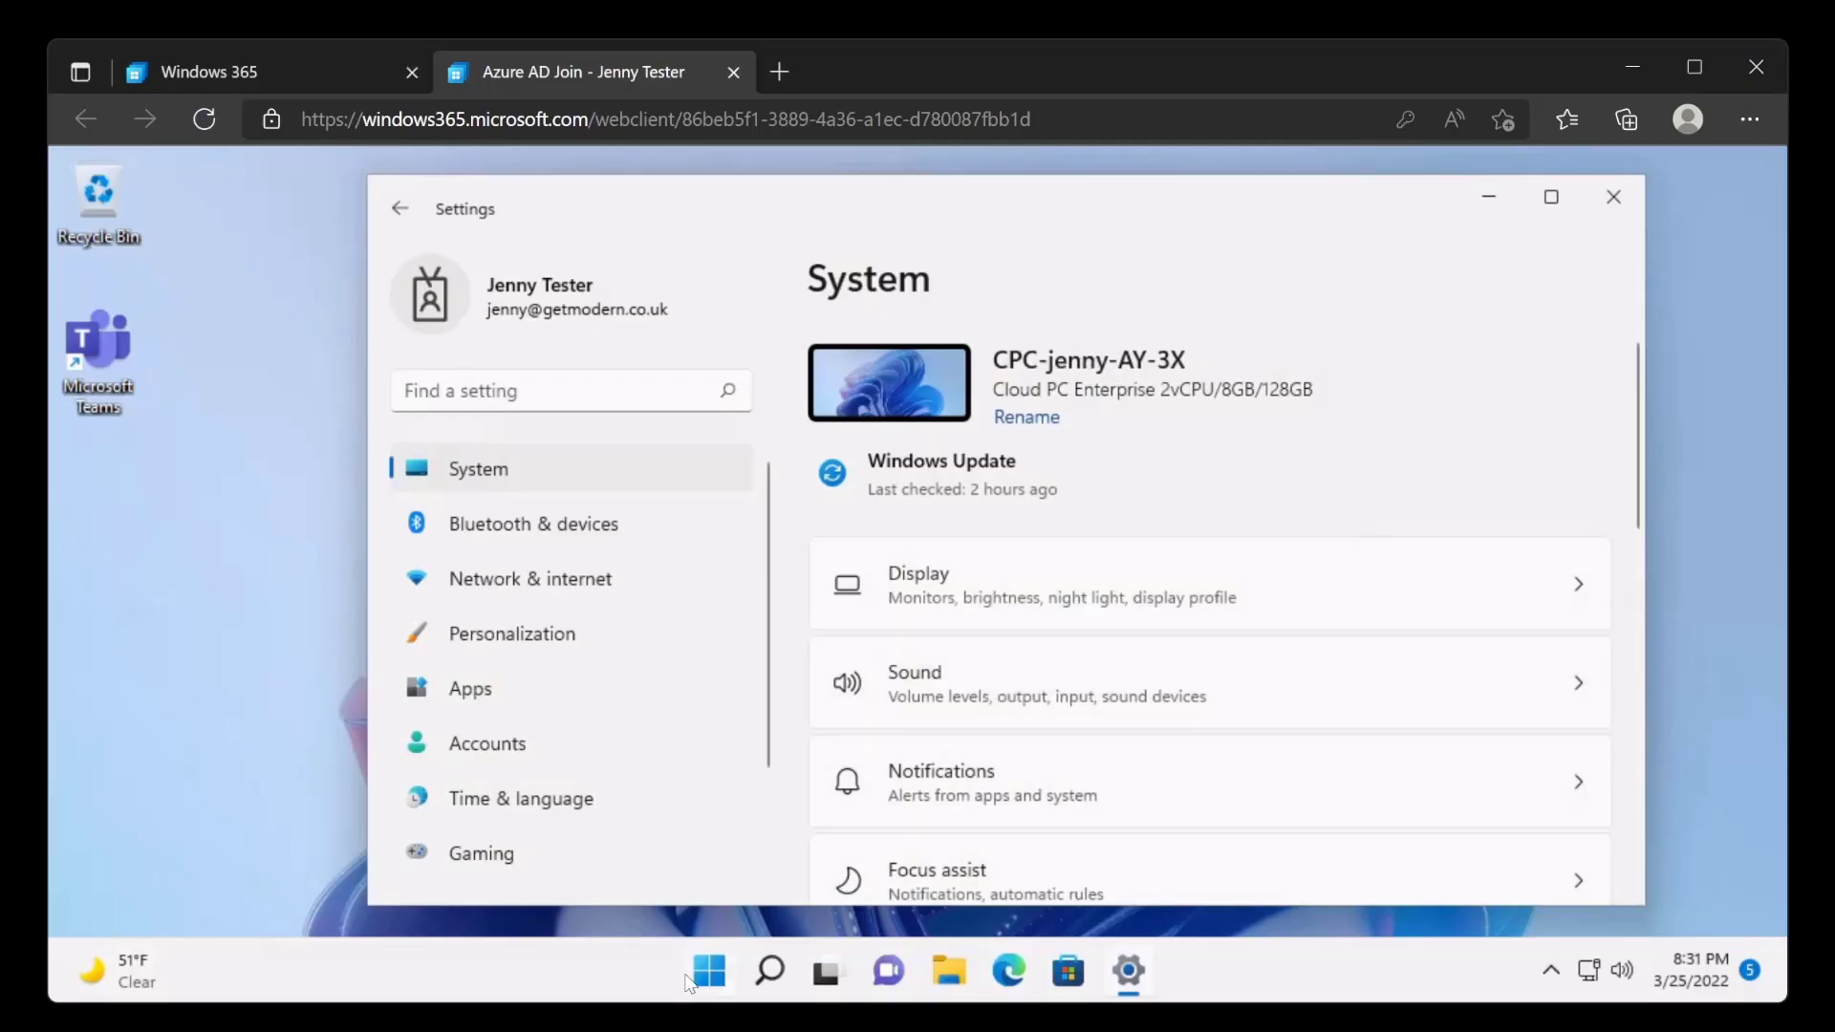
Search the Cloud PC for 7zip and open 7-Zip File Manager.
click(705, 971)
click(705, 971)
click(699, 972)
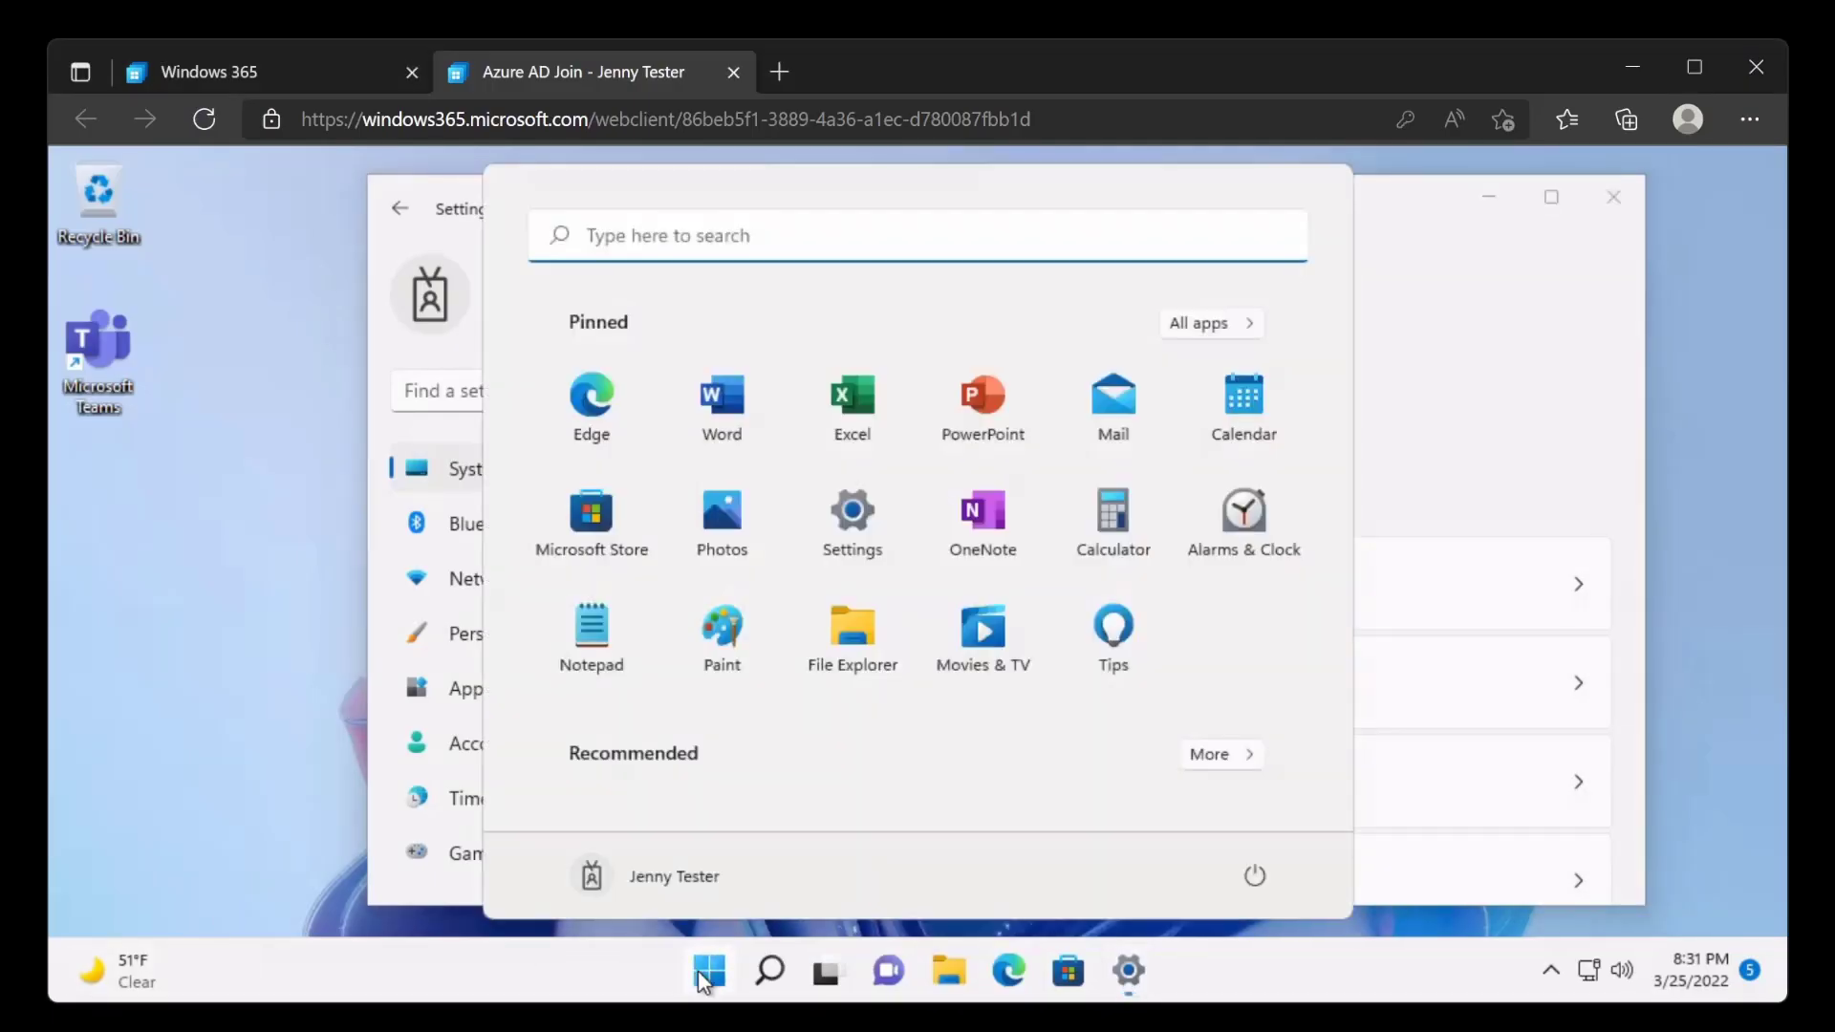
text(7zip)
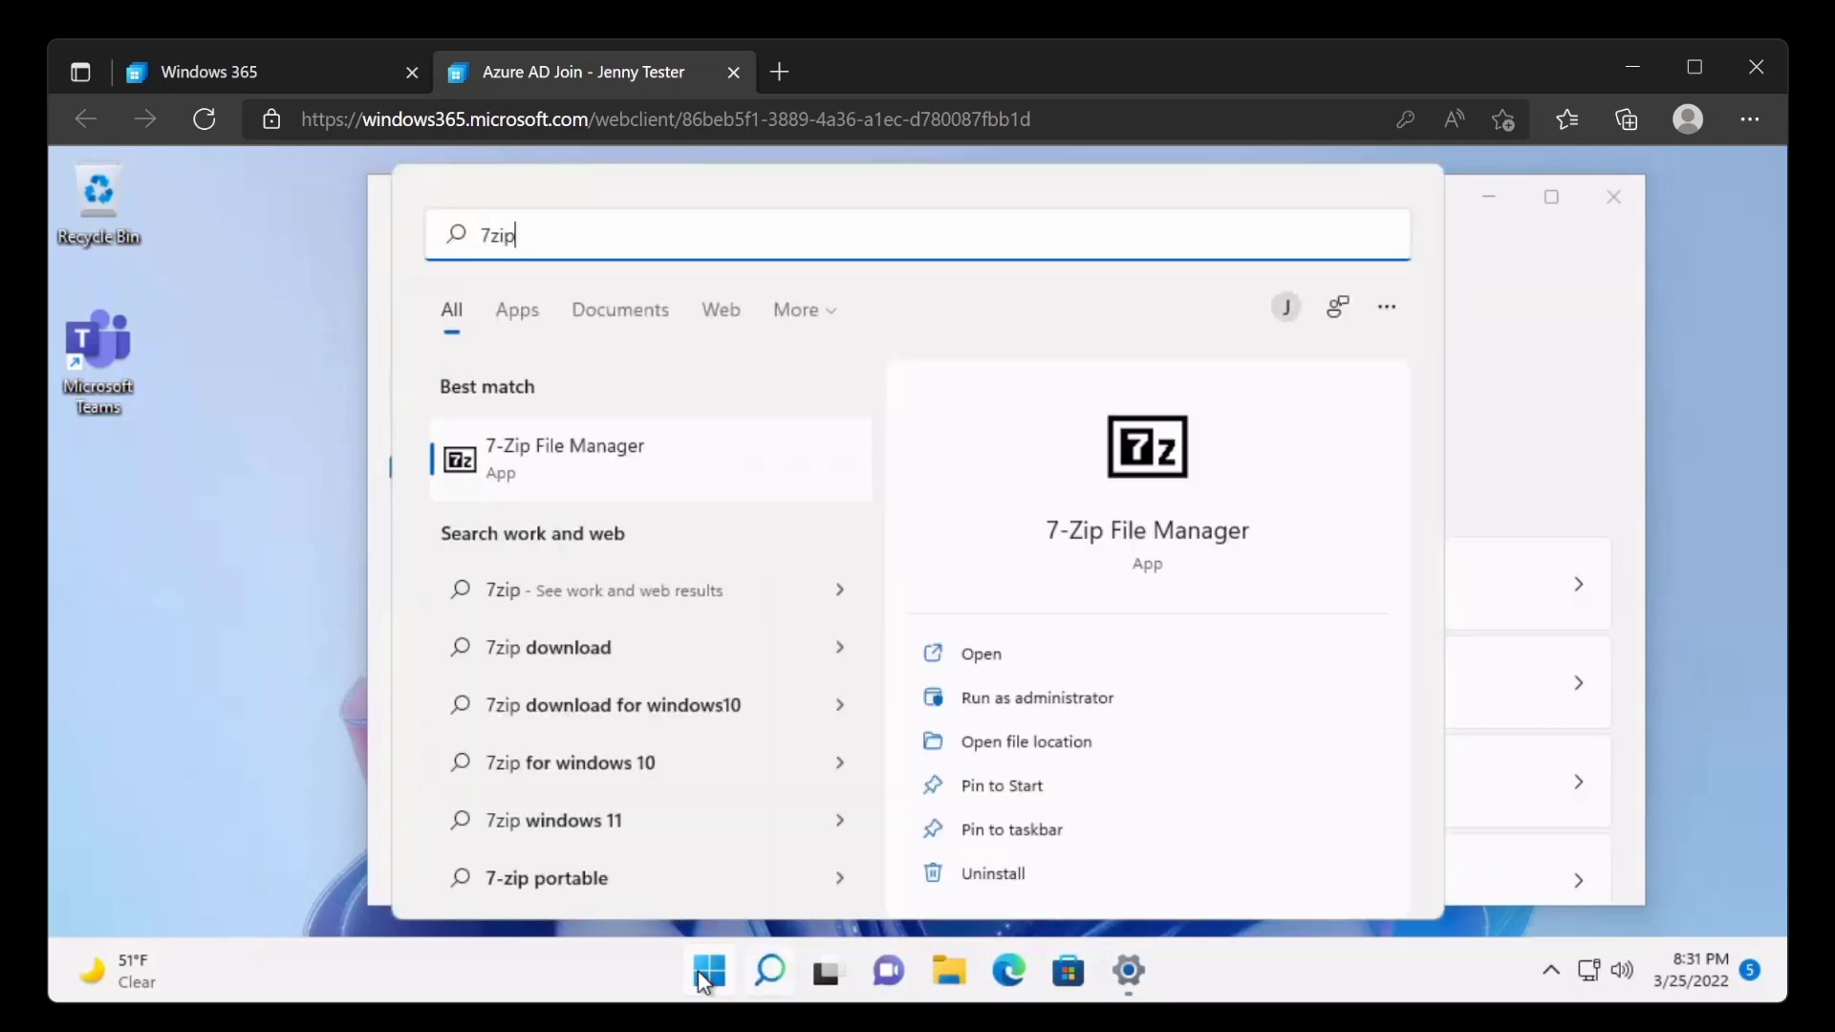
click(590, 445)
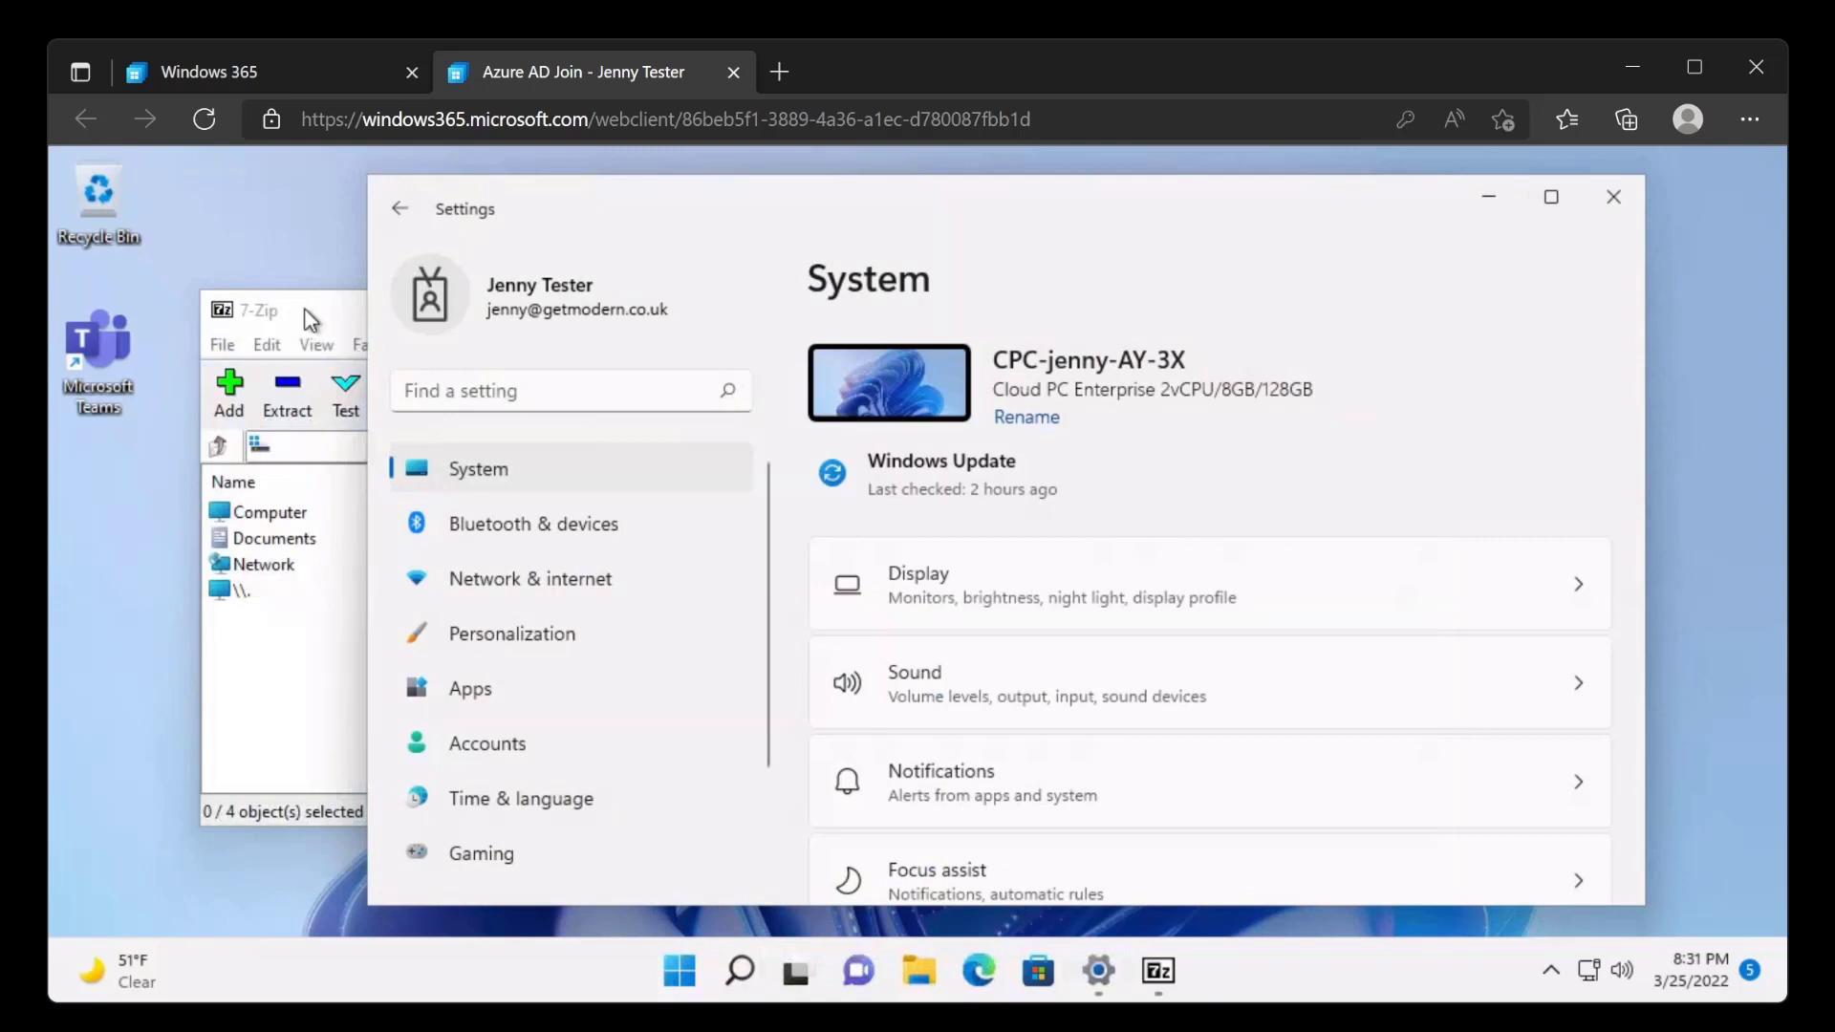
Check the installed 7-Zip version in its About information, then close 7-Zip.
click(311, 320)
click(516, 346)
click(557, 421)
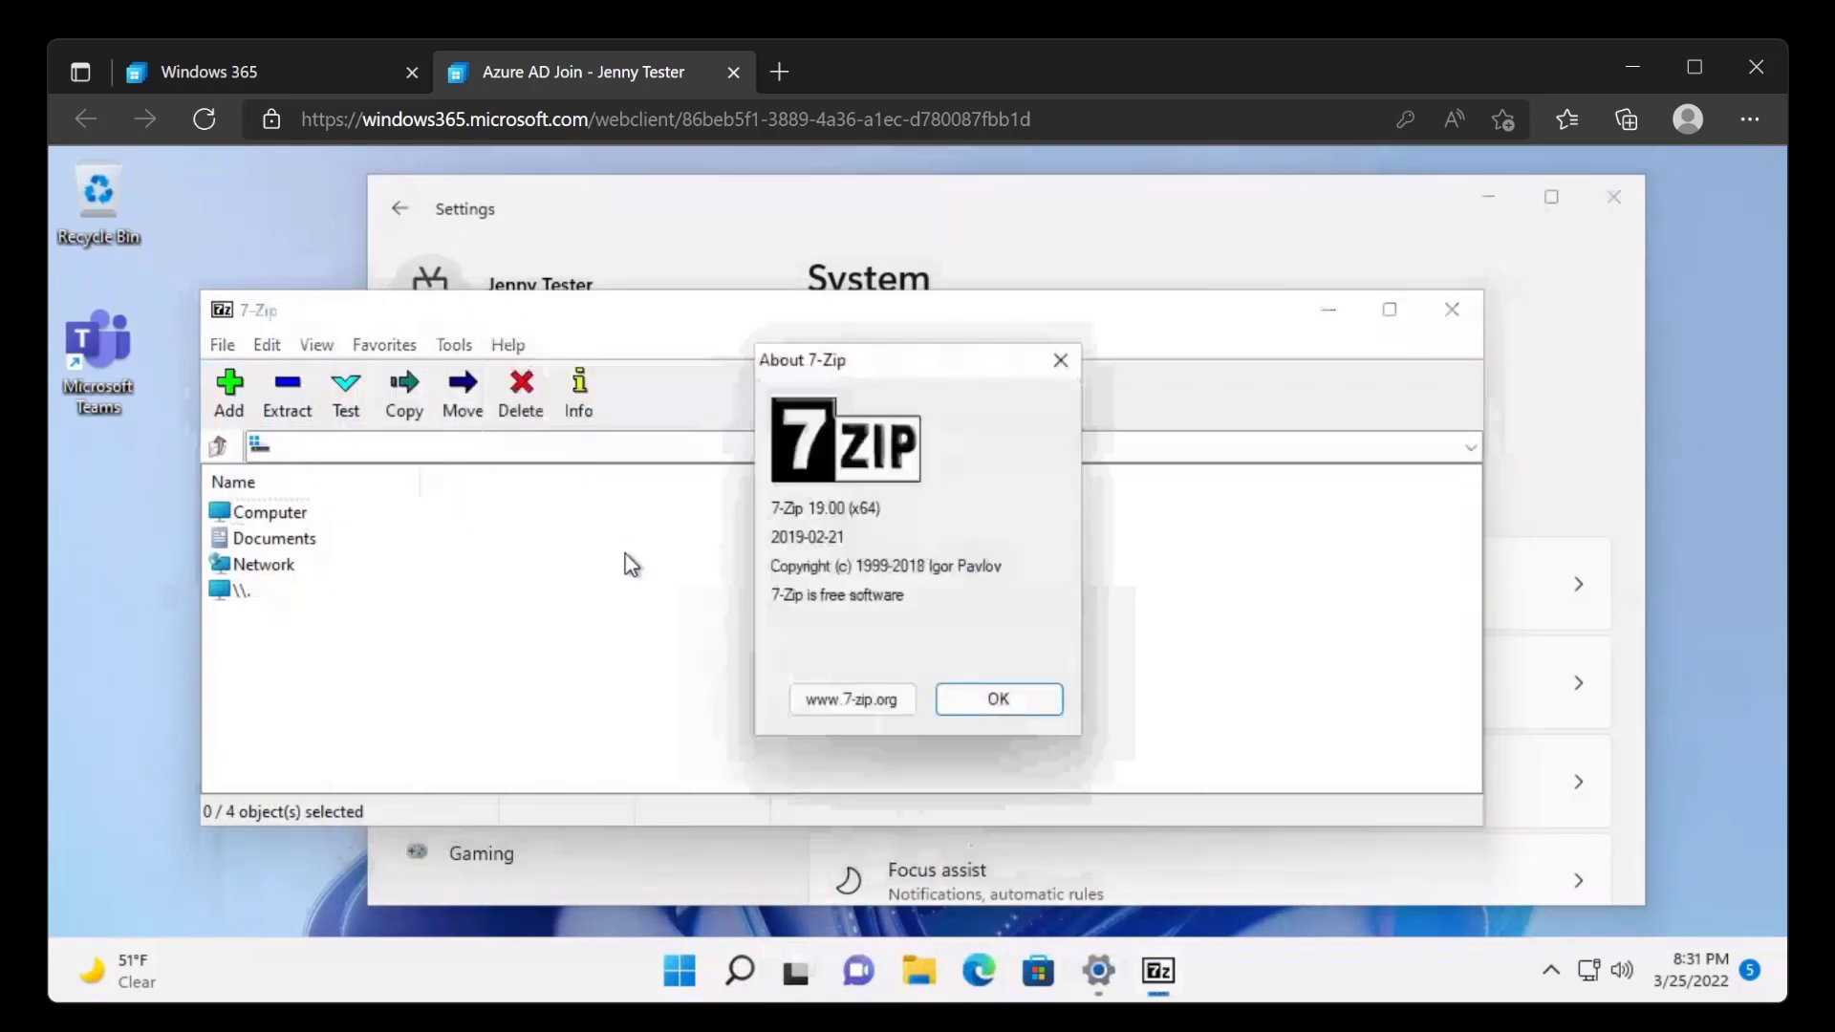
click(1036, 704)
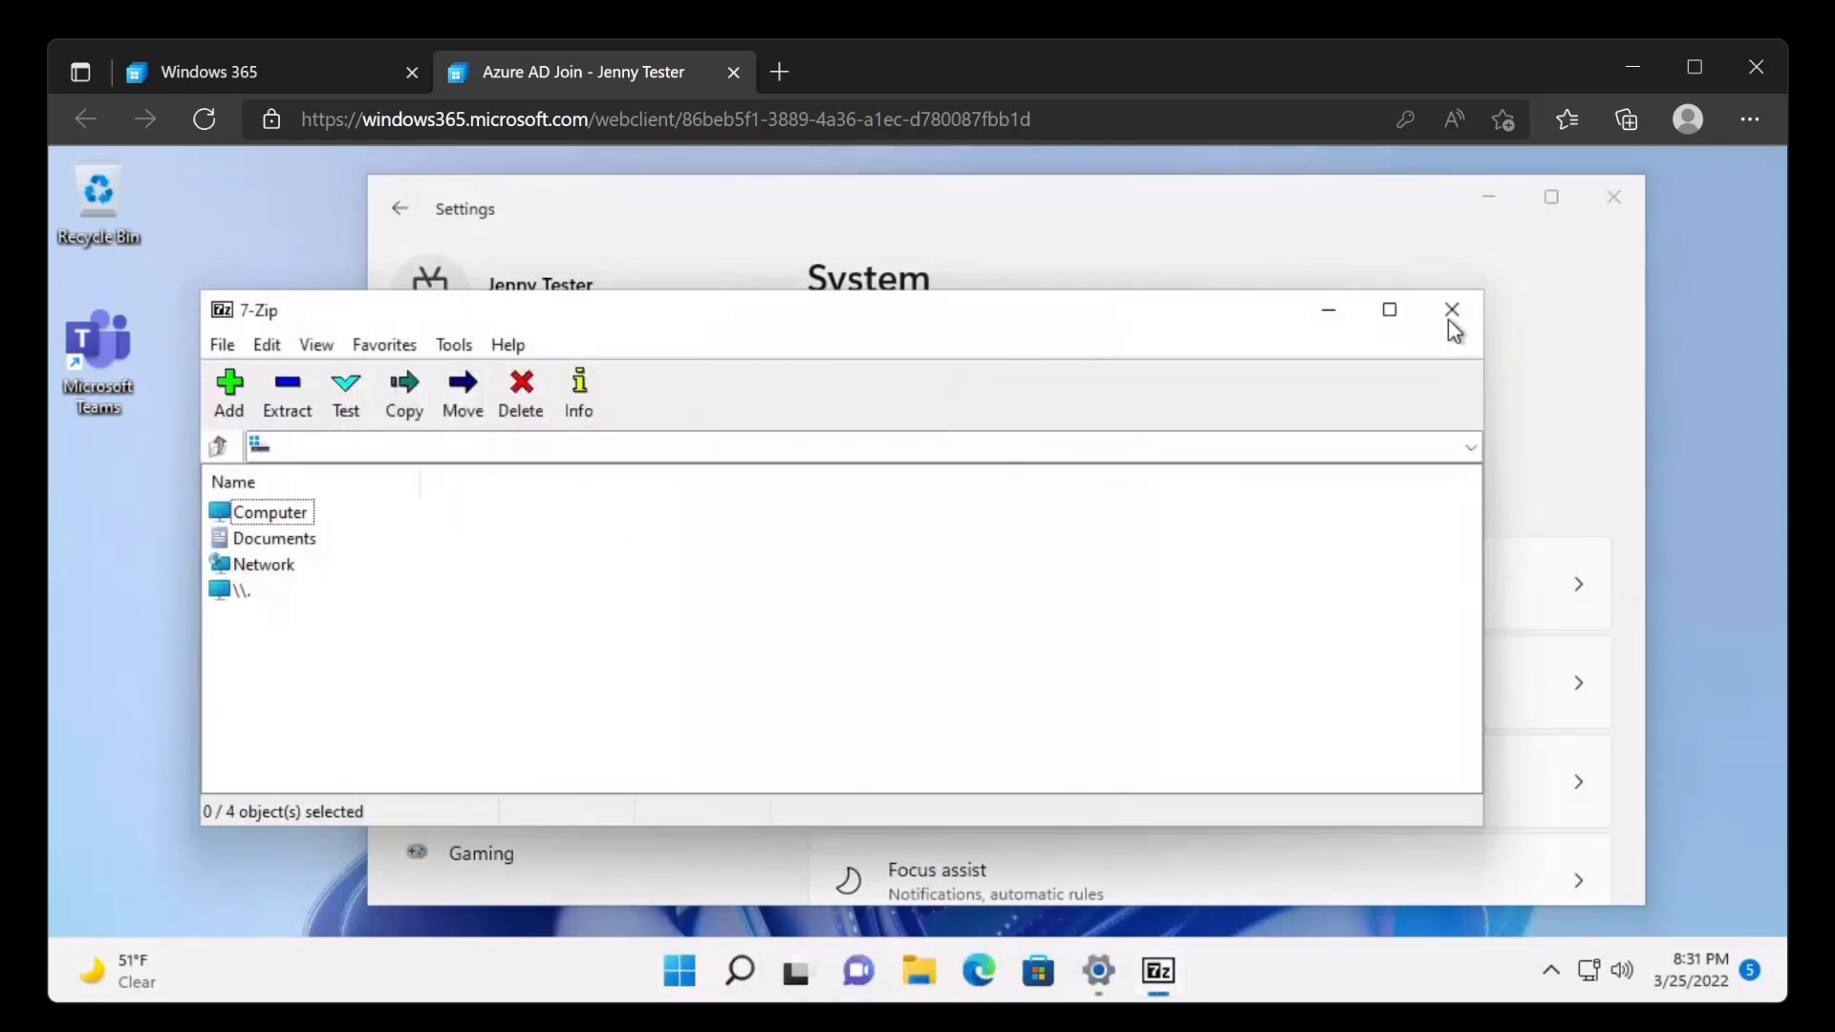
click(1451, 312)
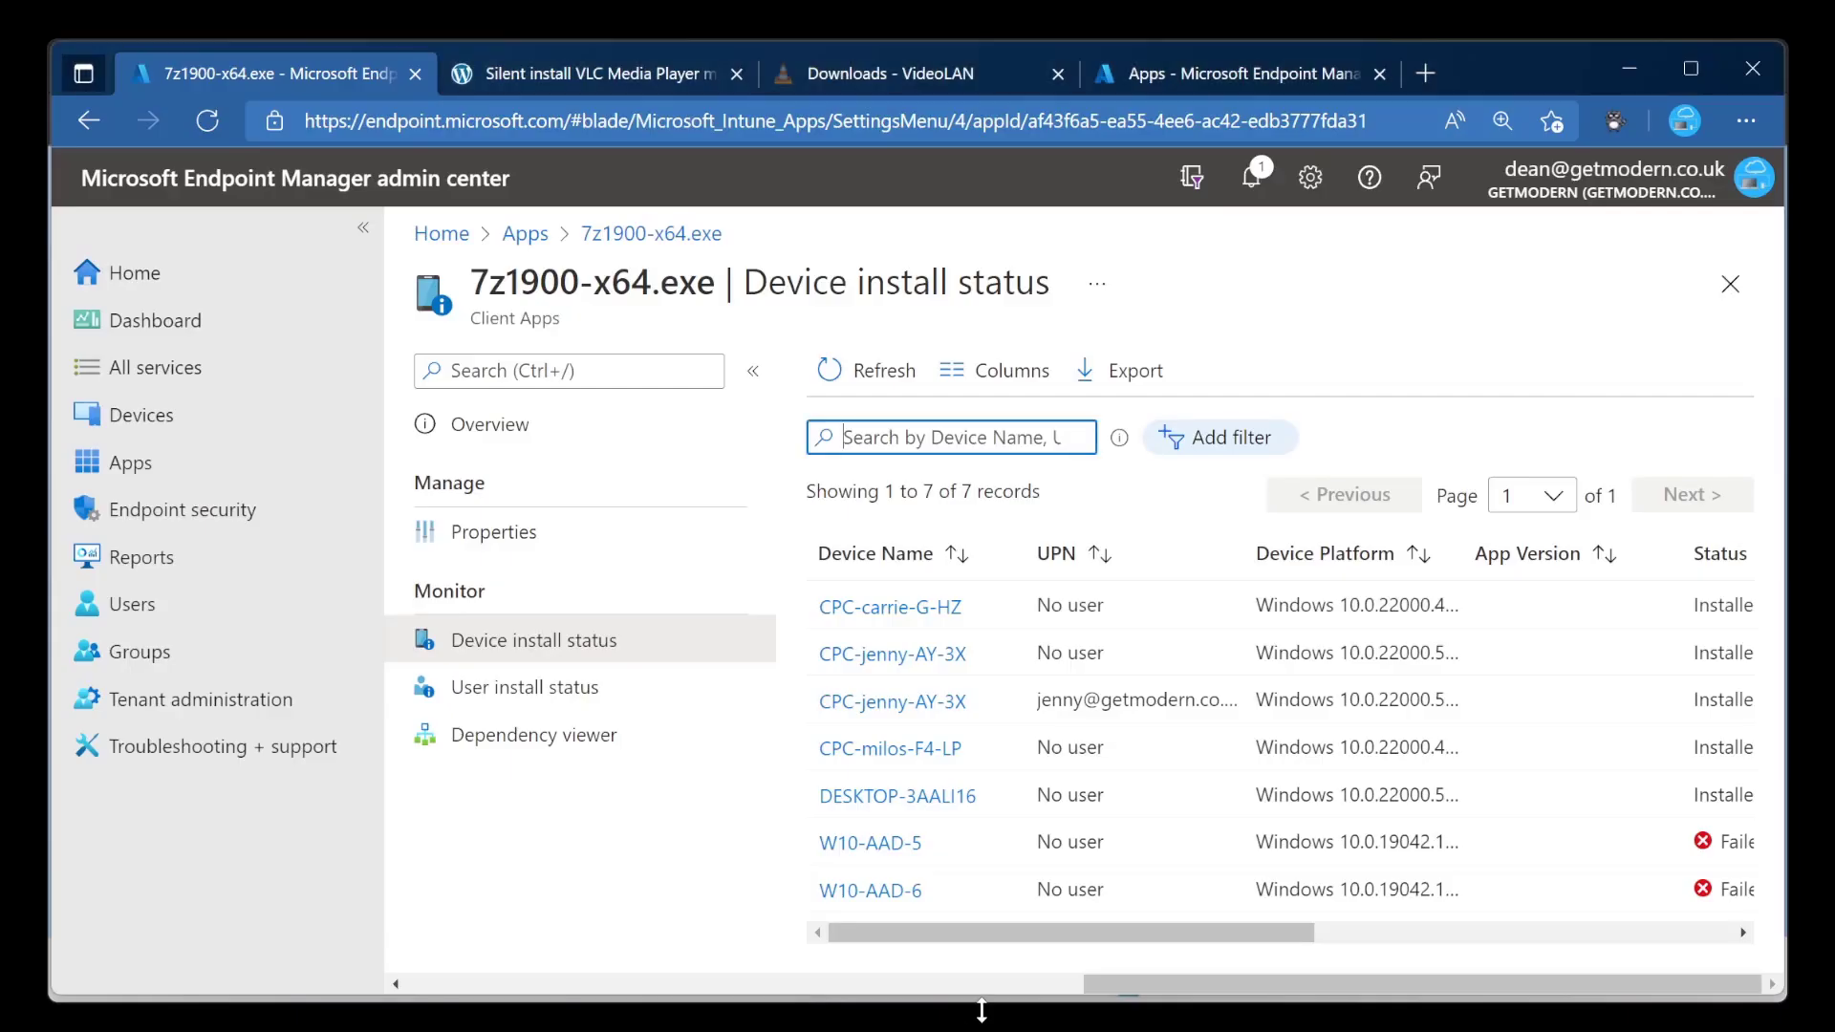
In Microsoft Endpoint Manager, start adding a new app from the list of all apps and choose Windows app (Win32) as its type.
click(332, 482)
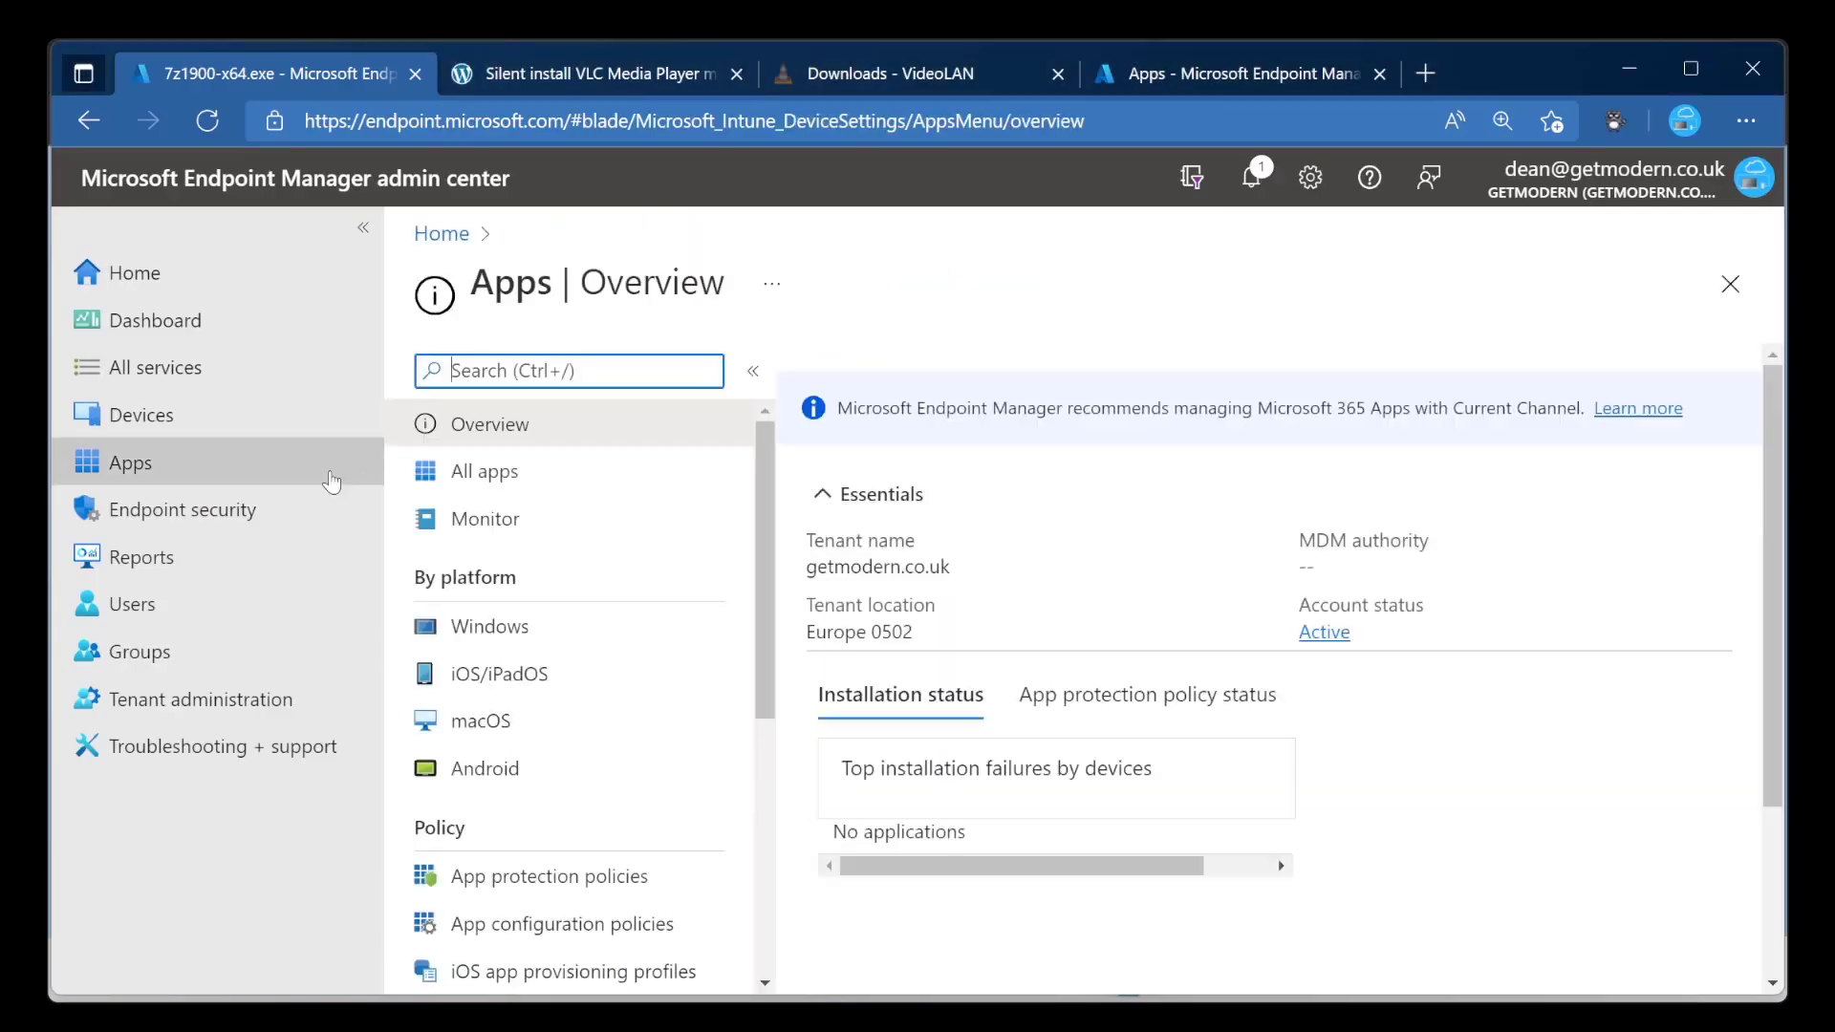
click(594, 468)
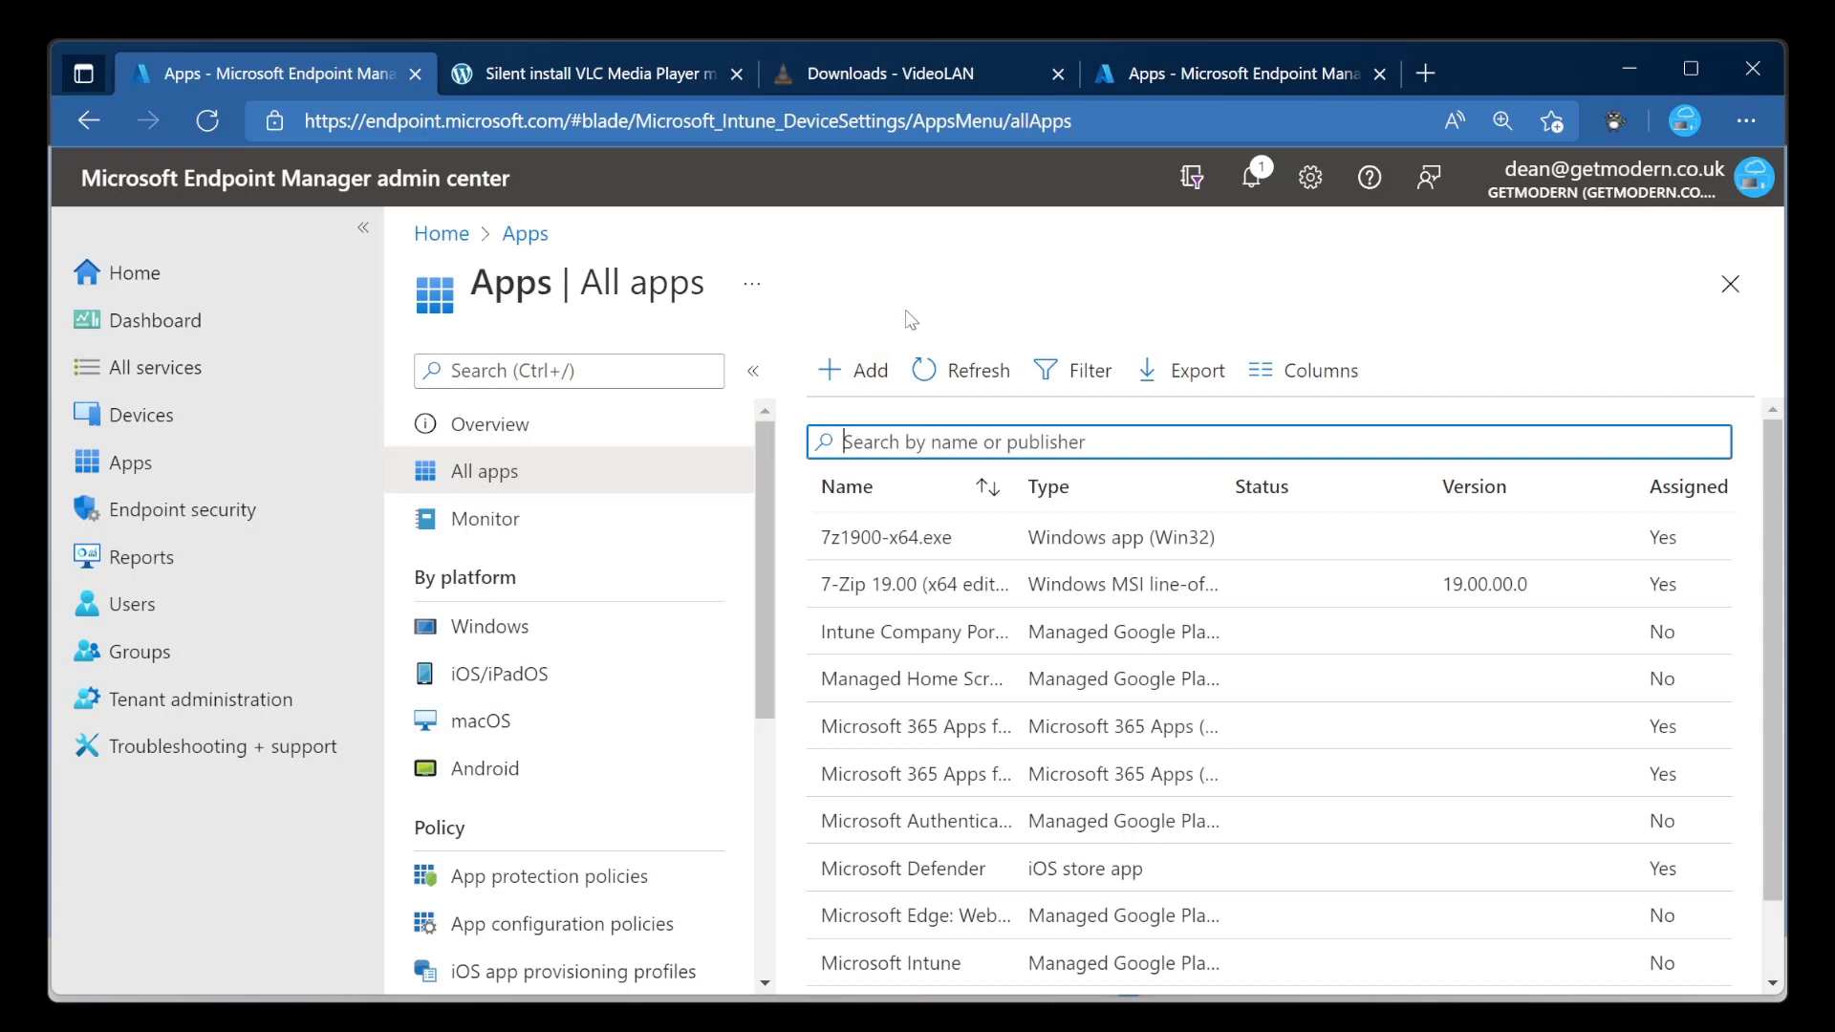
click(860, 376)
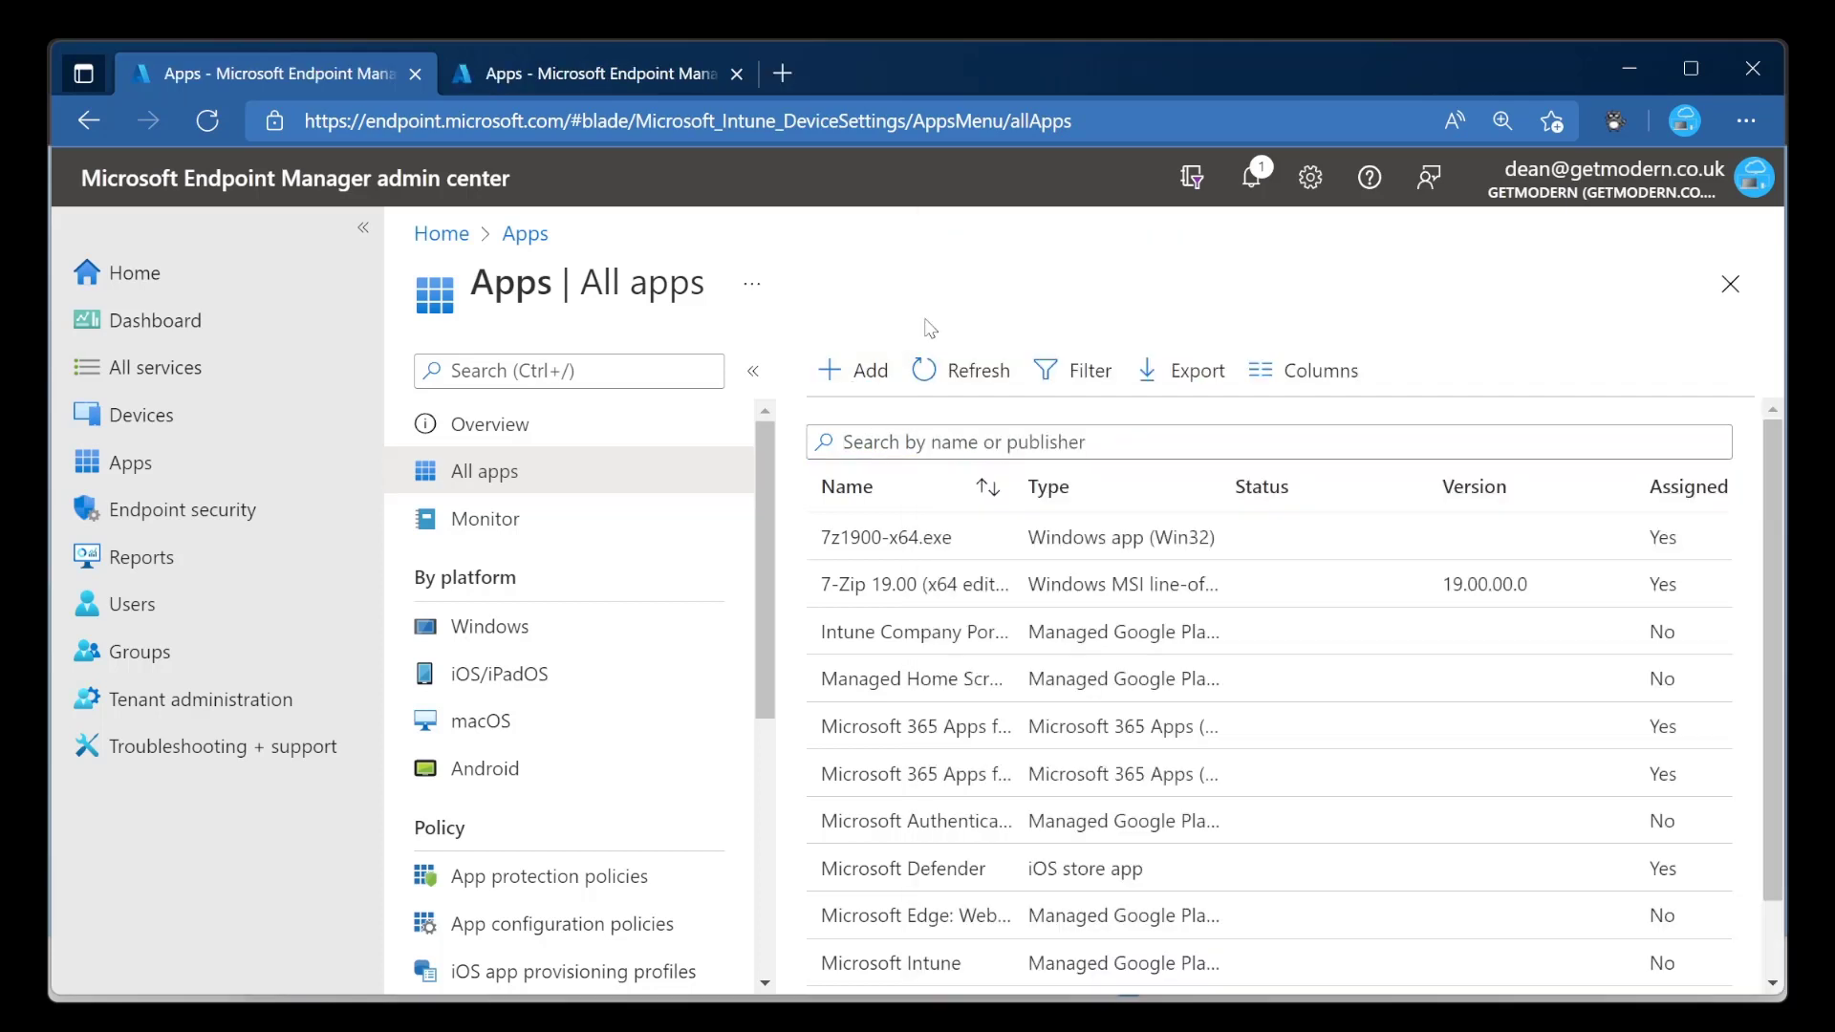
click(879, 368)
click(1066, 380)
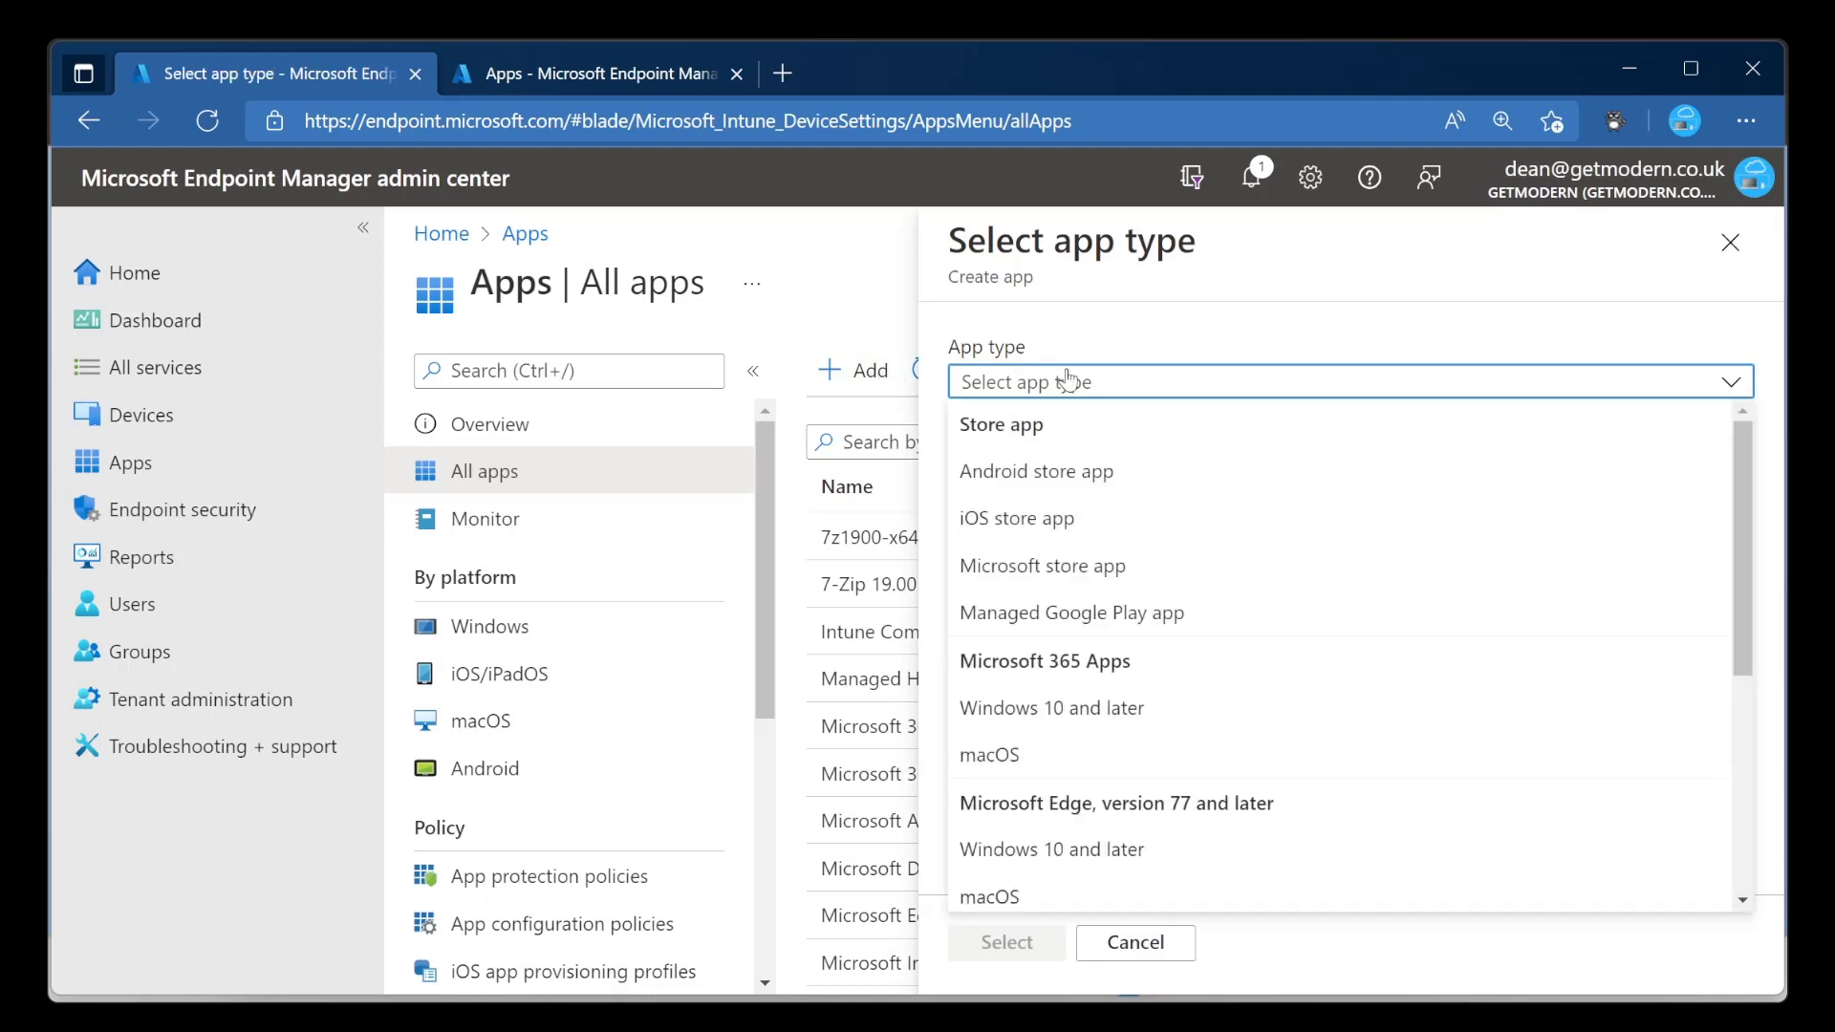
scroll(1253, 796, down, 5)
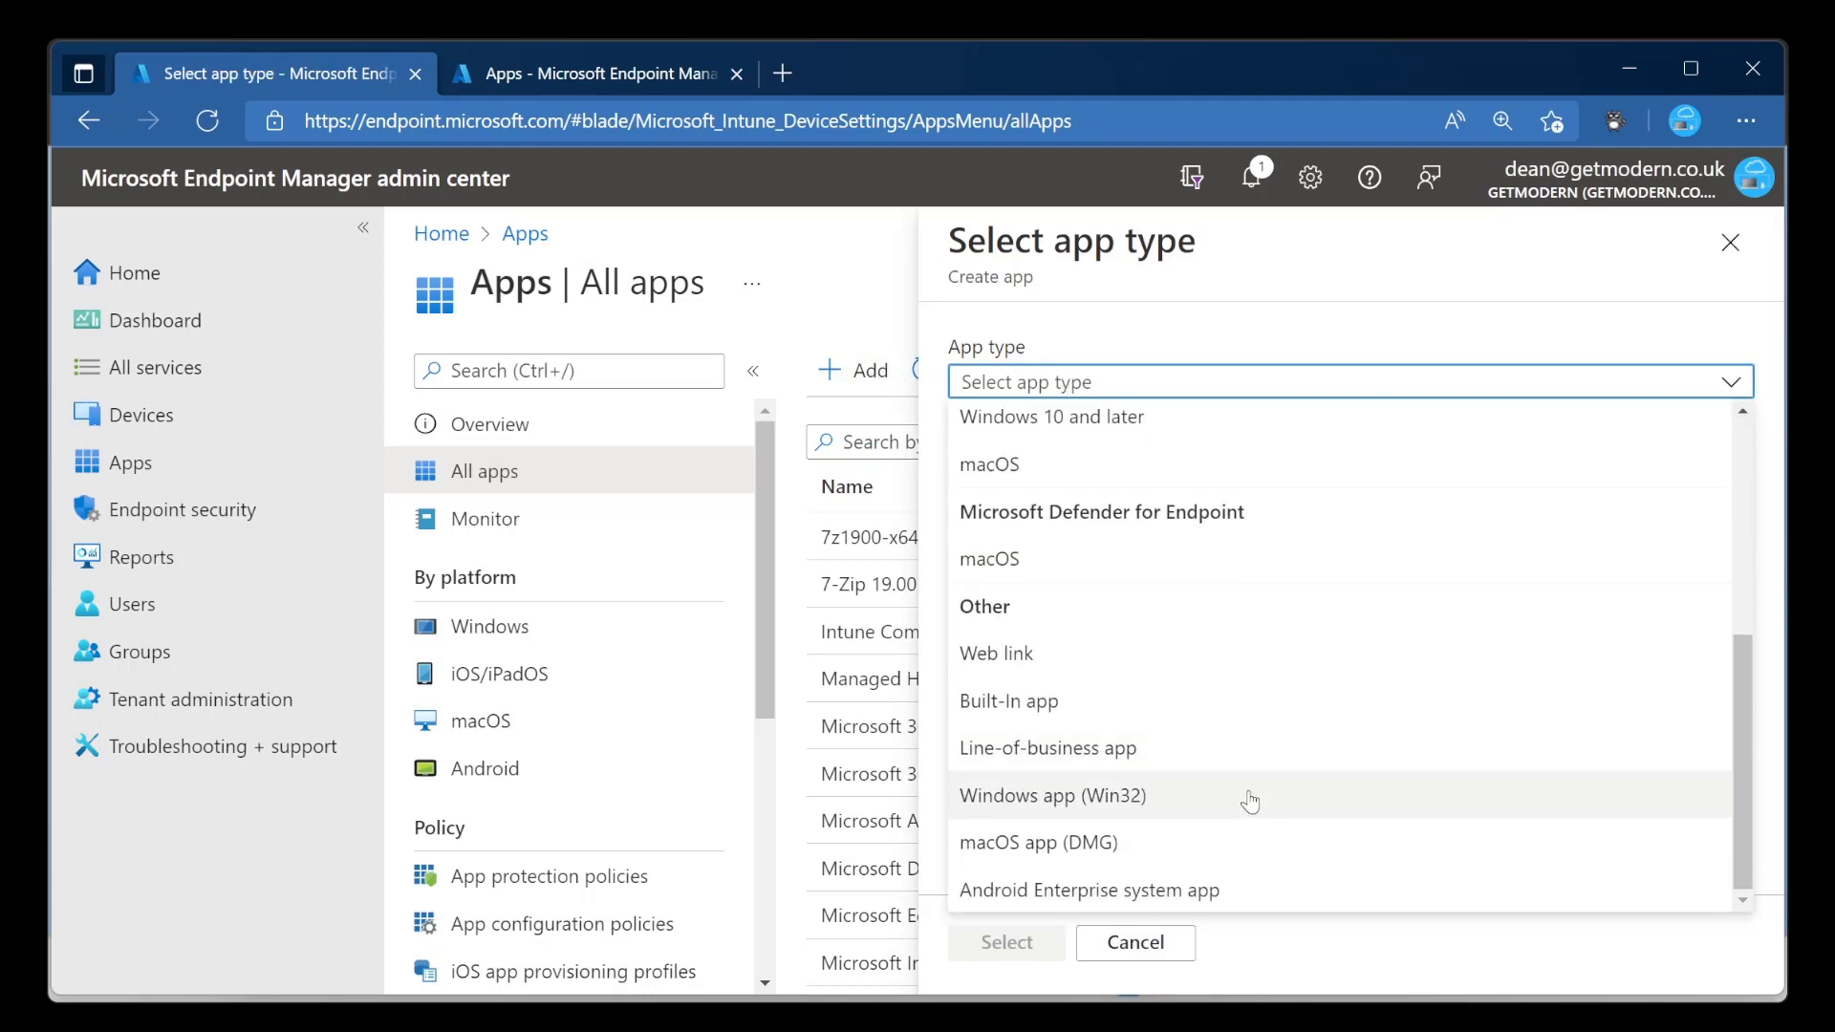
click(1250, 801)
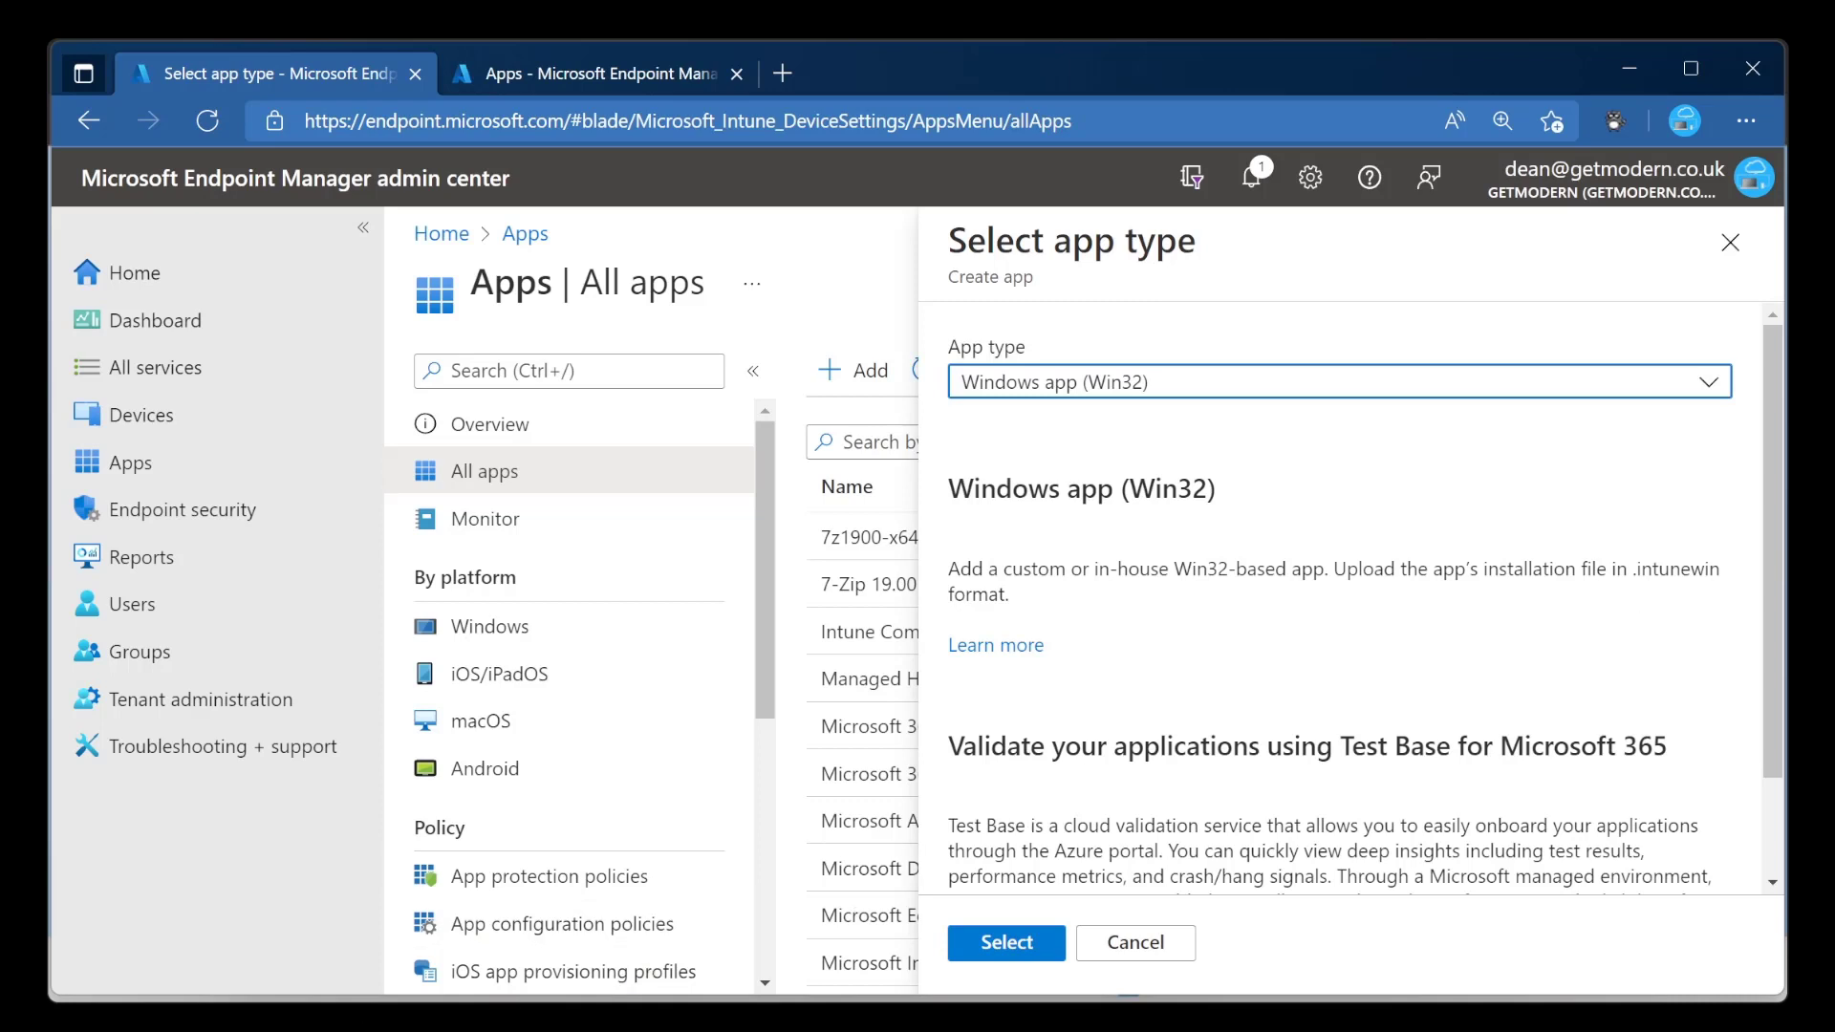
Switch to File Explorer, go to C:\IntuneAppCreation and run IntuneWinAppUtil.exe.
click(382, 1027)
click(870, 397)
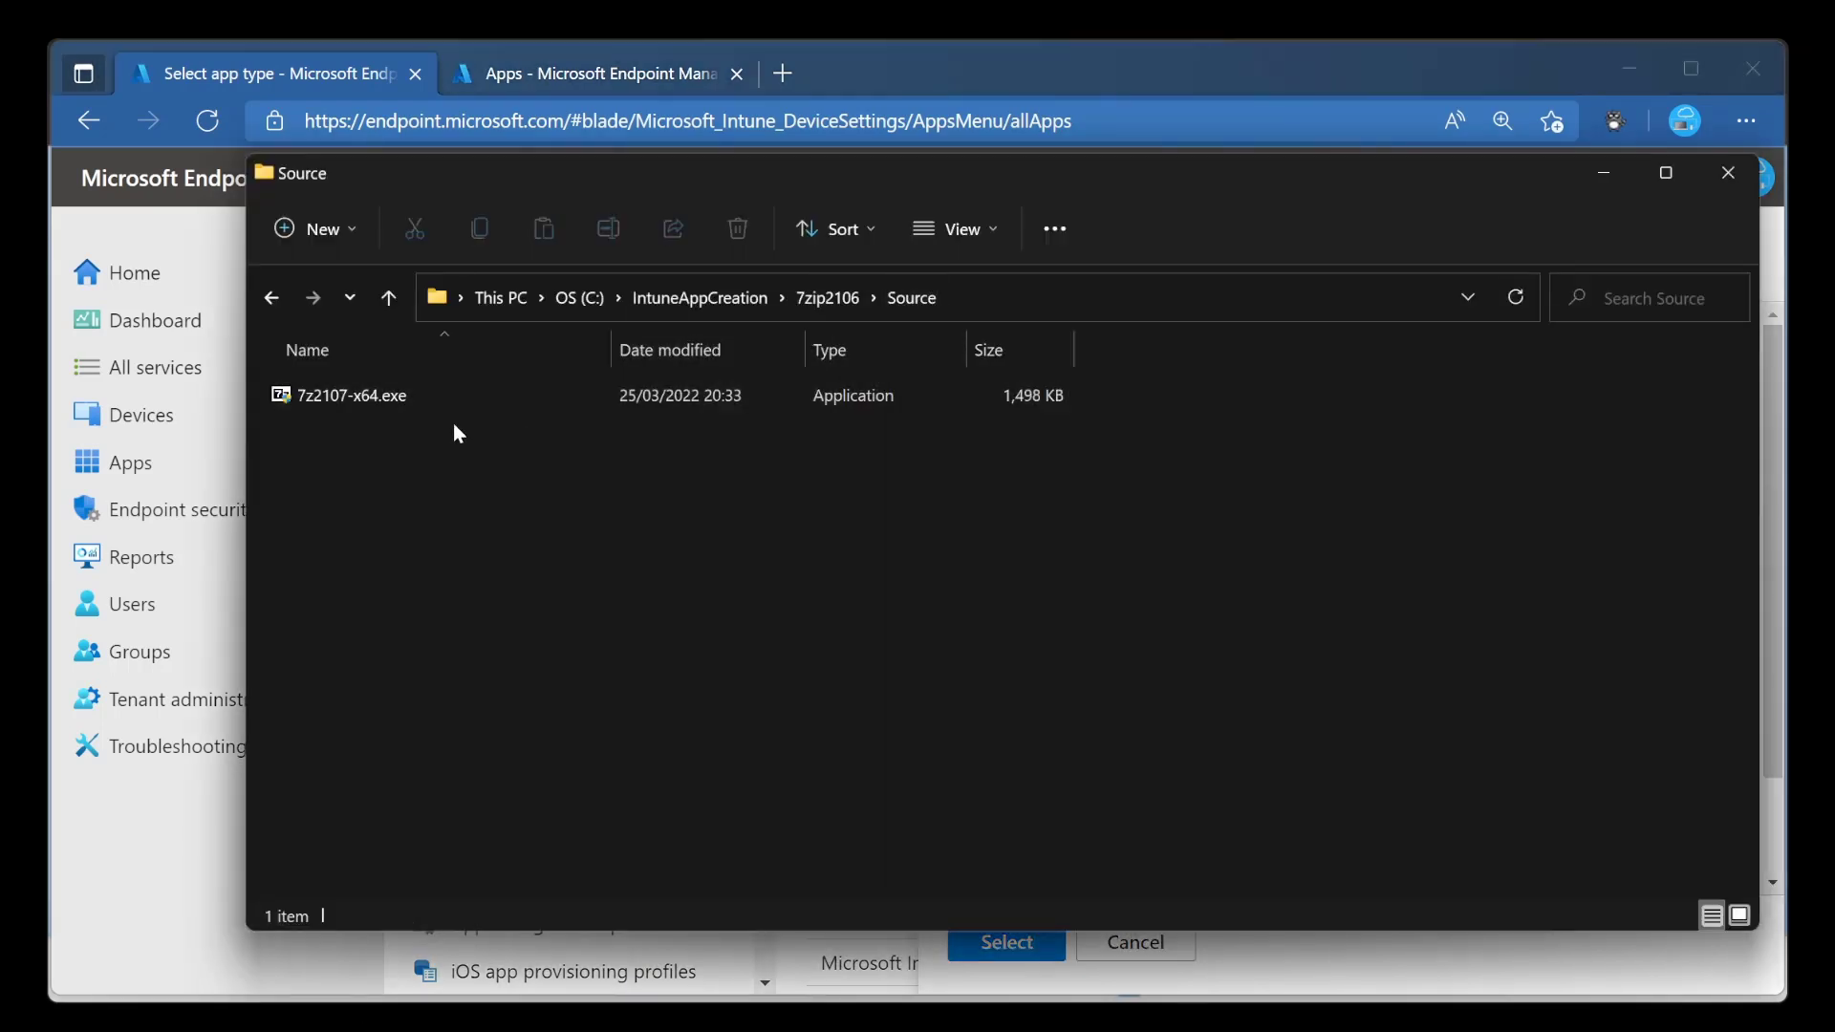
click(402, 401)
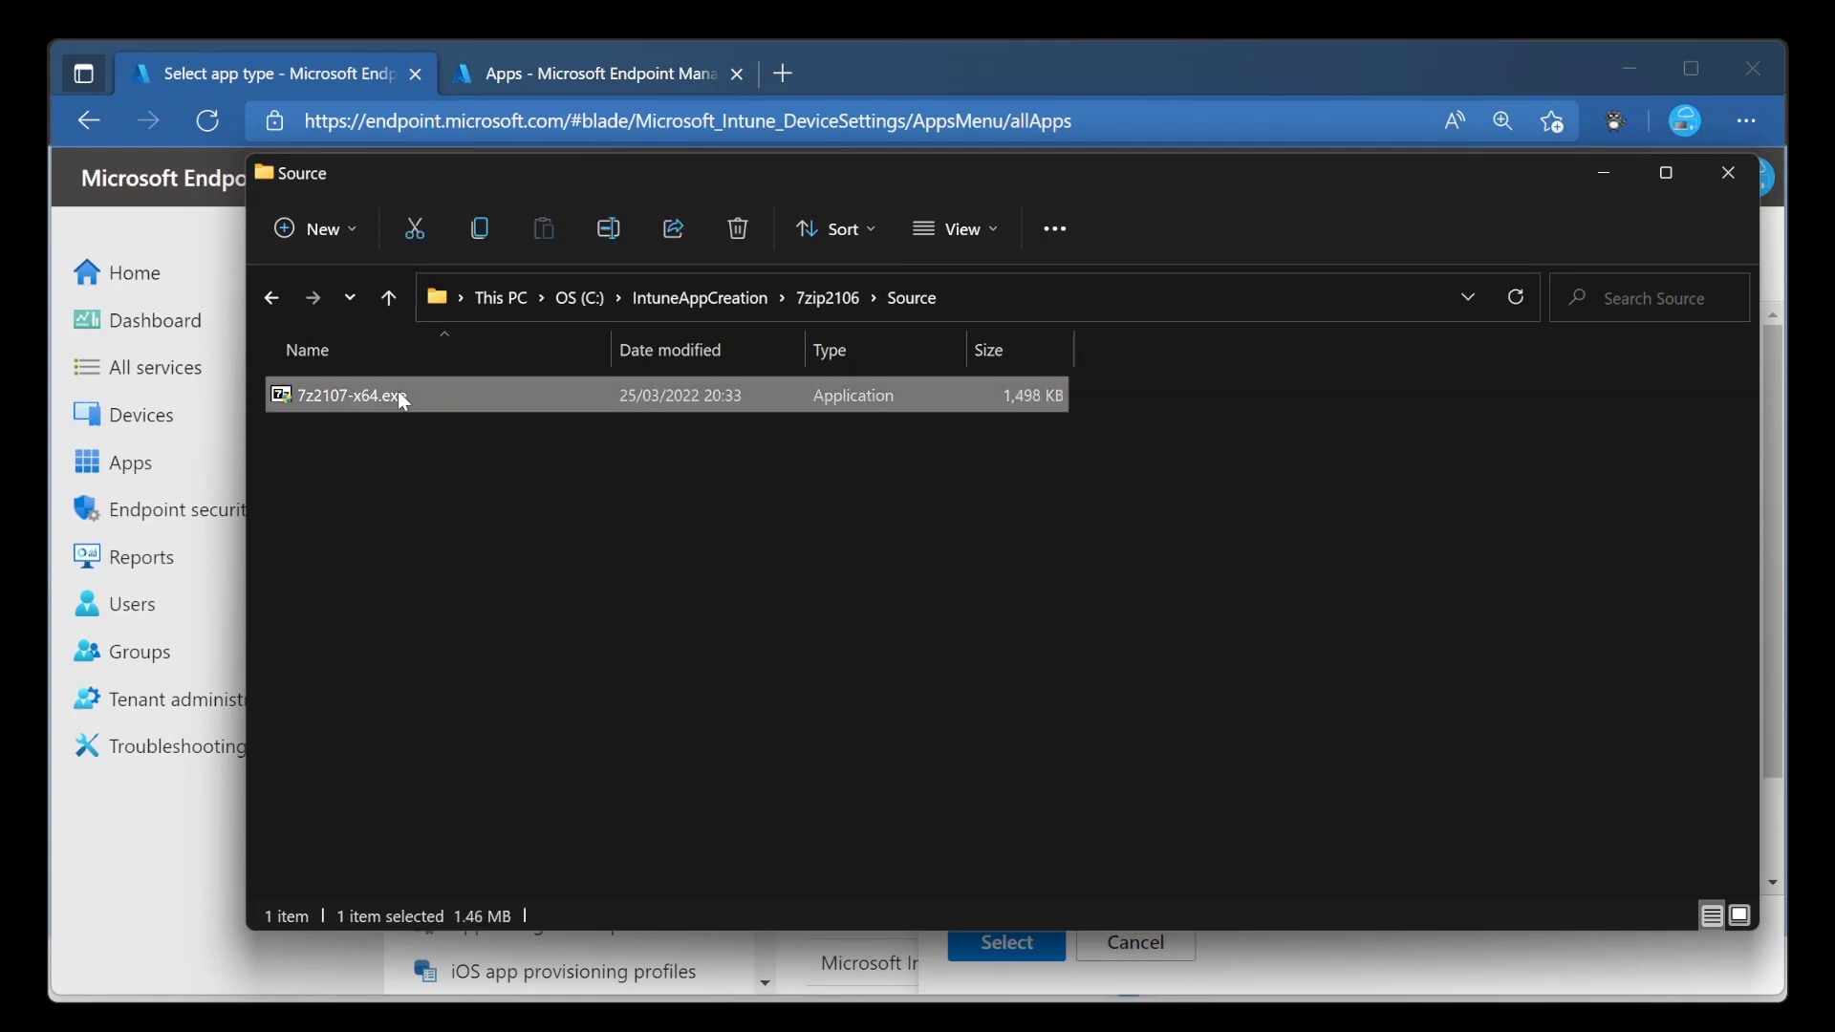
click(827, 297)
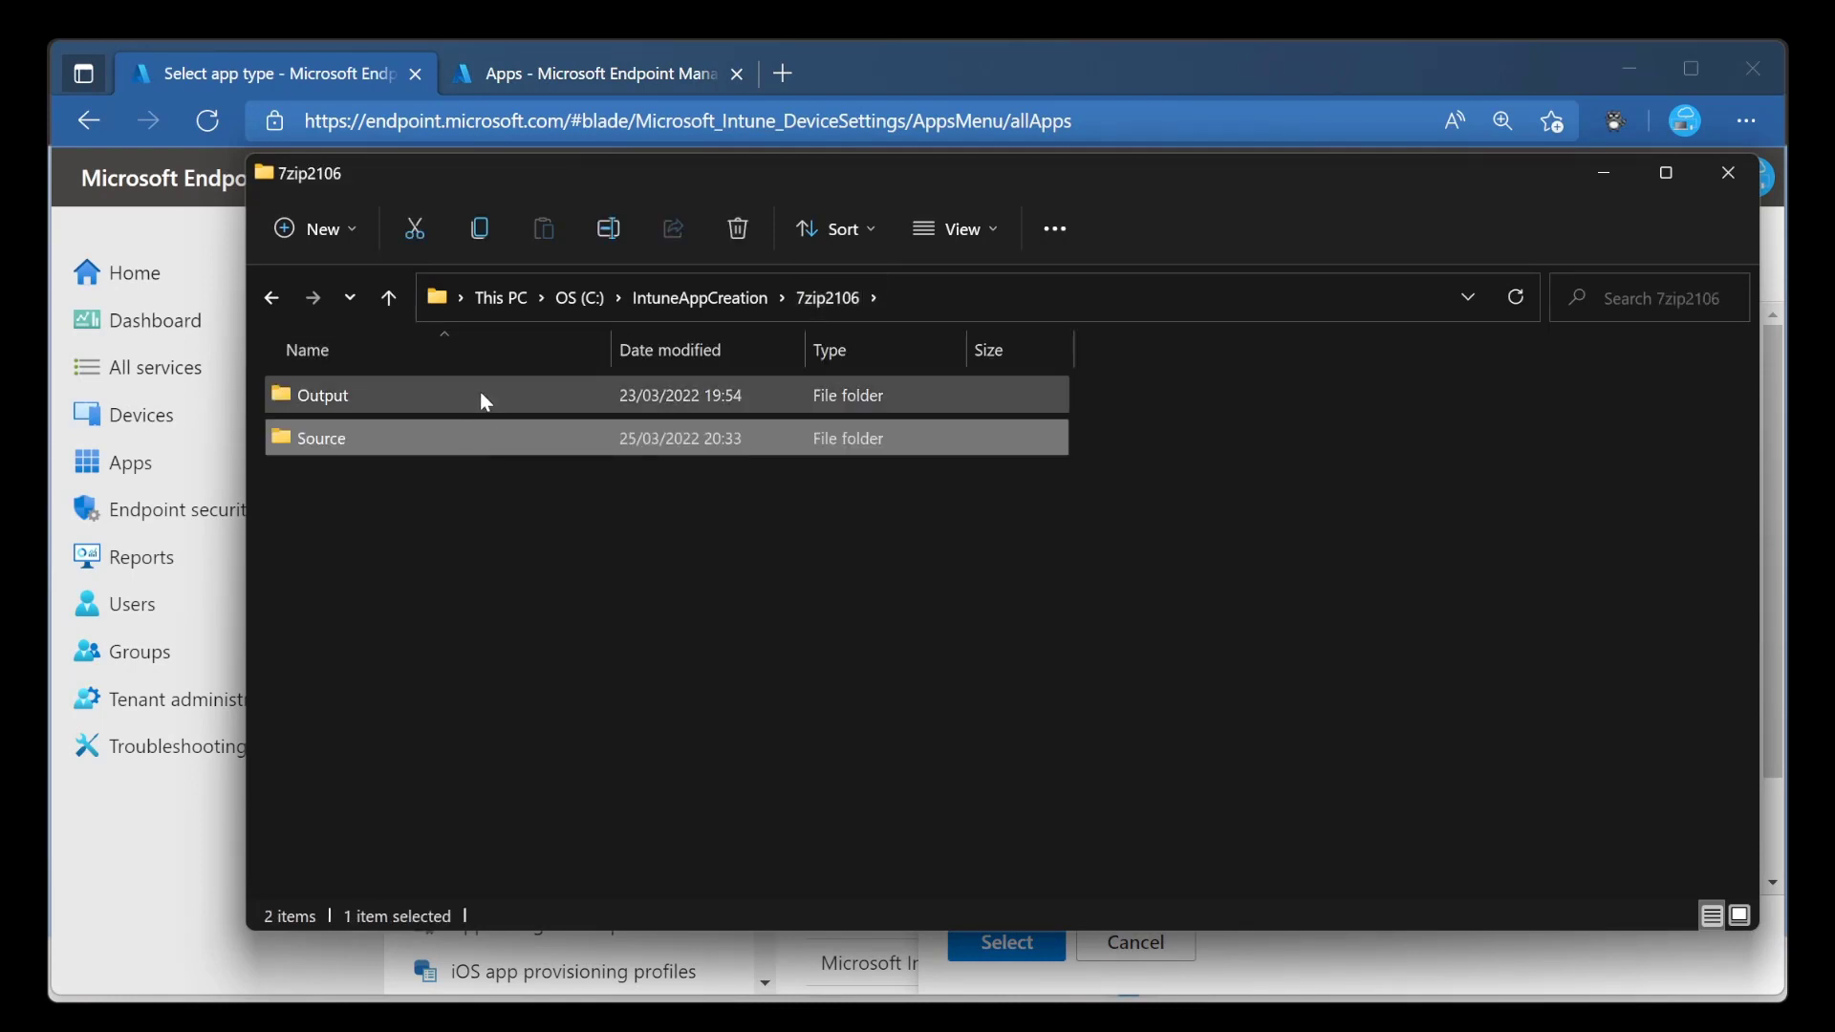
click(712, 297)
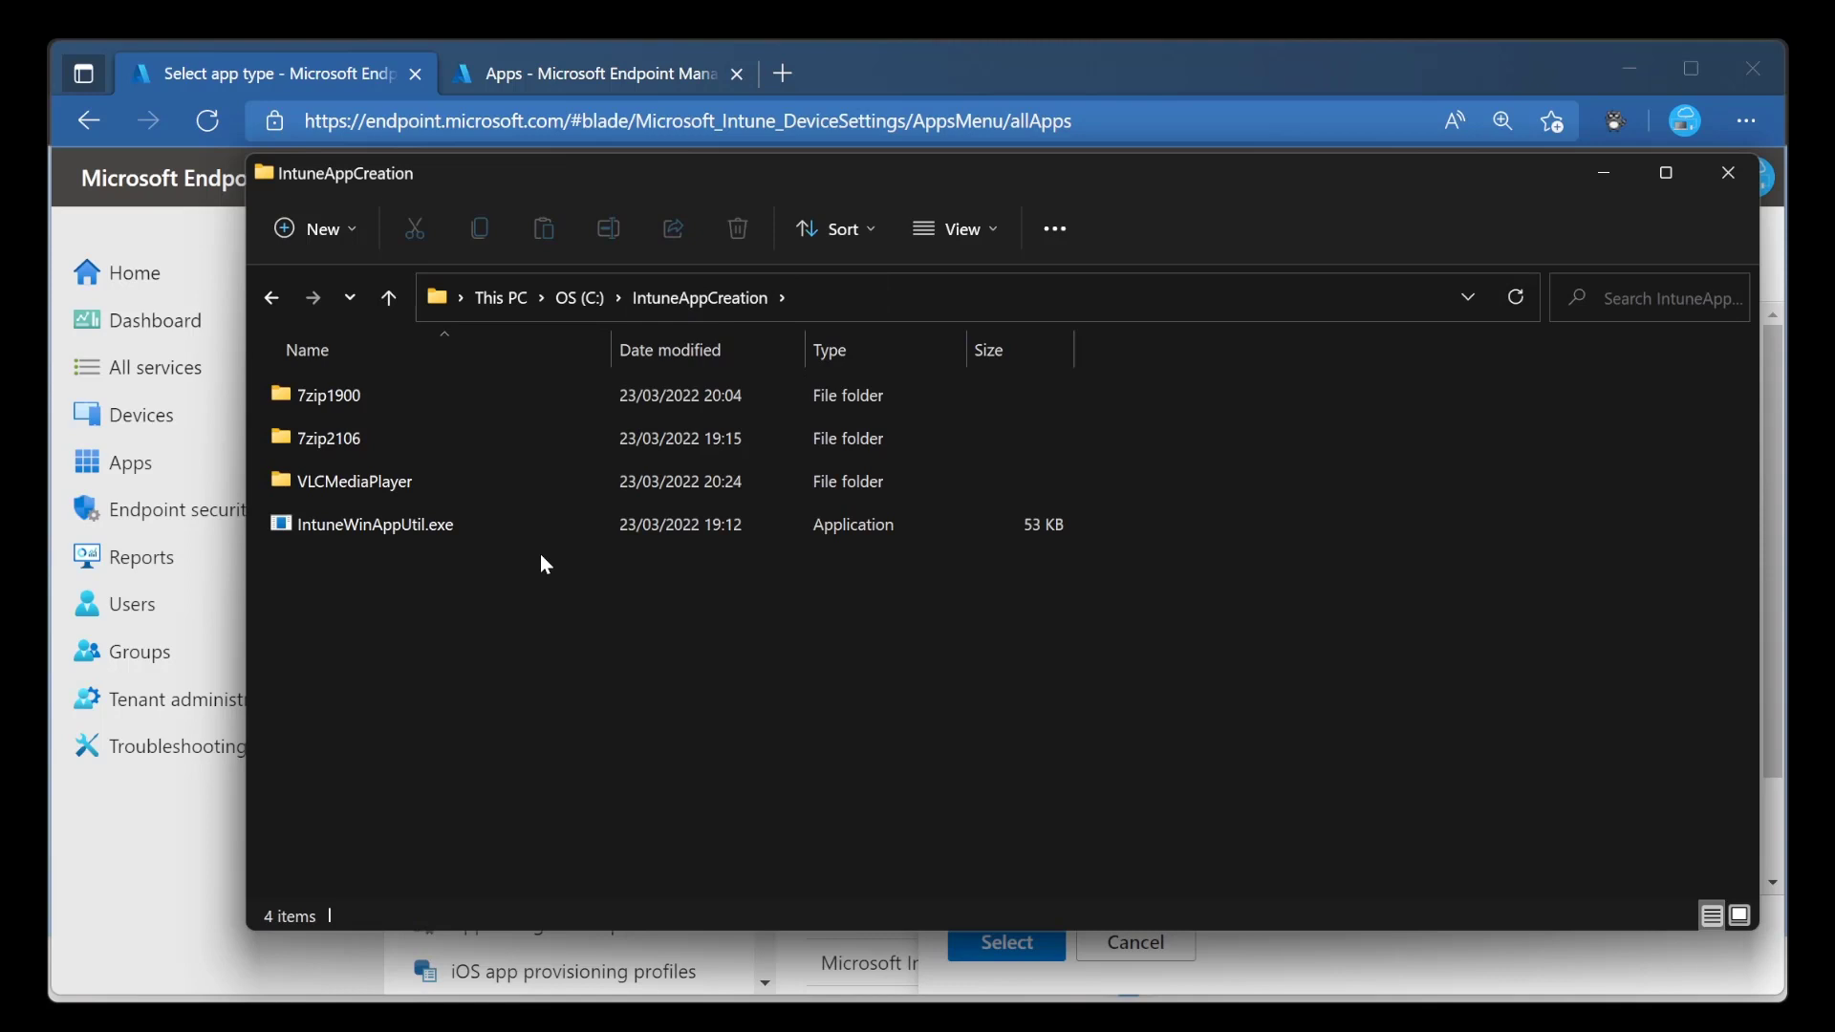
click(426, 528)
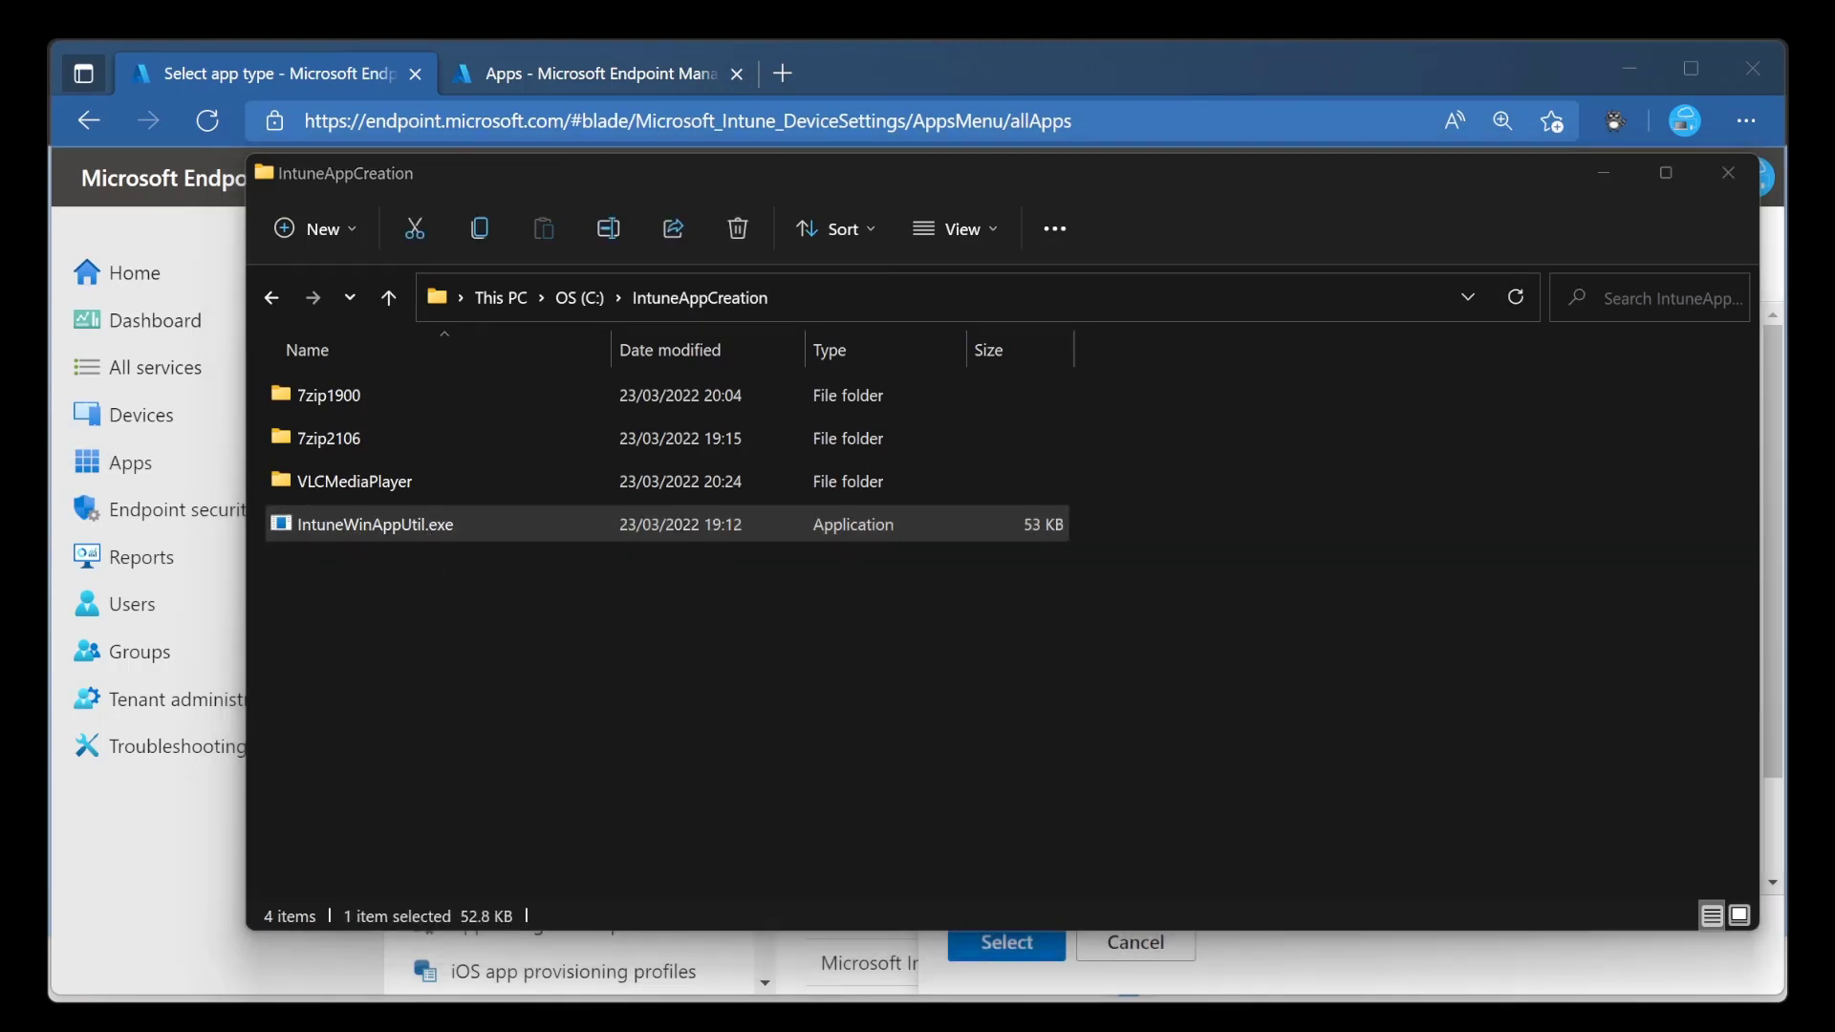
drag(0, 325, 1114, 350)
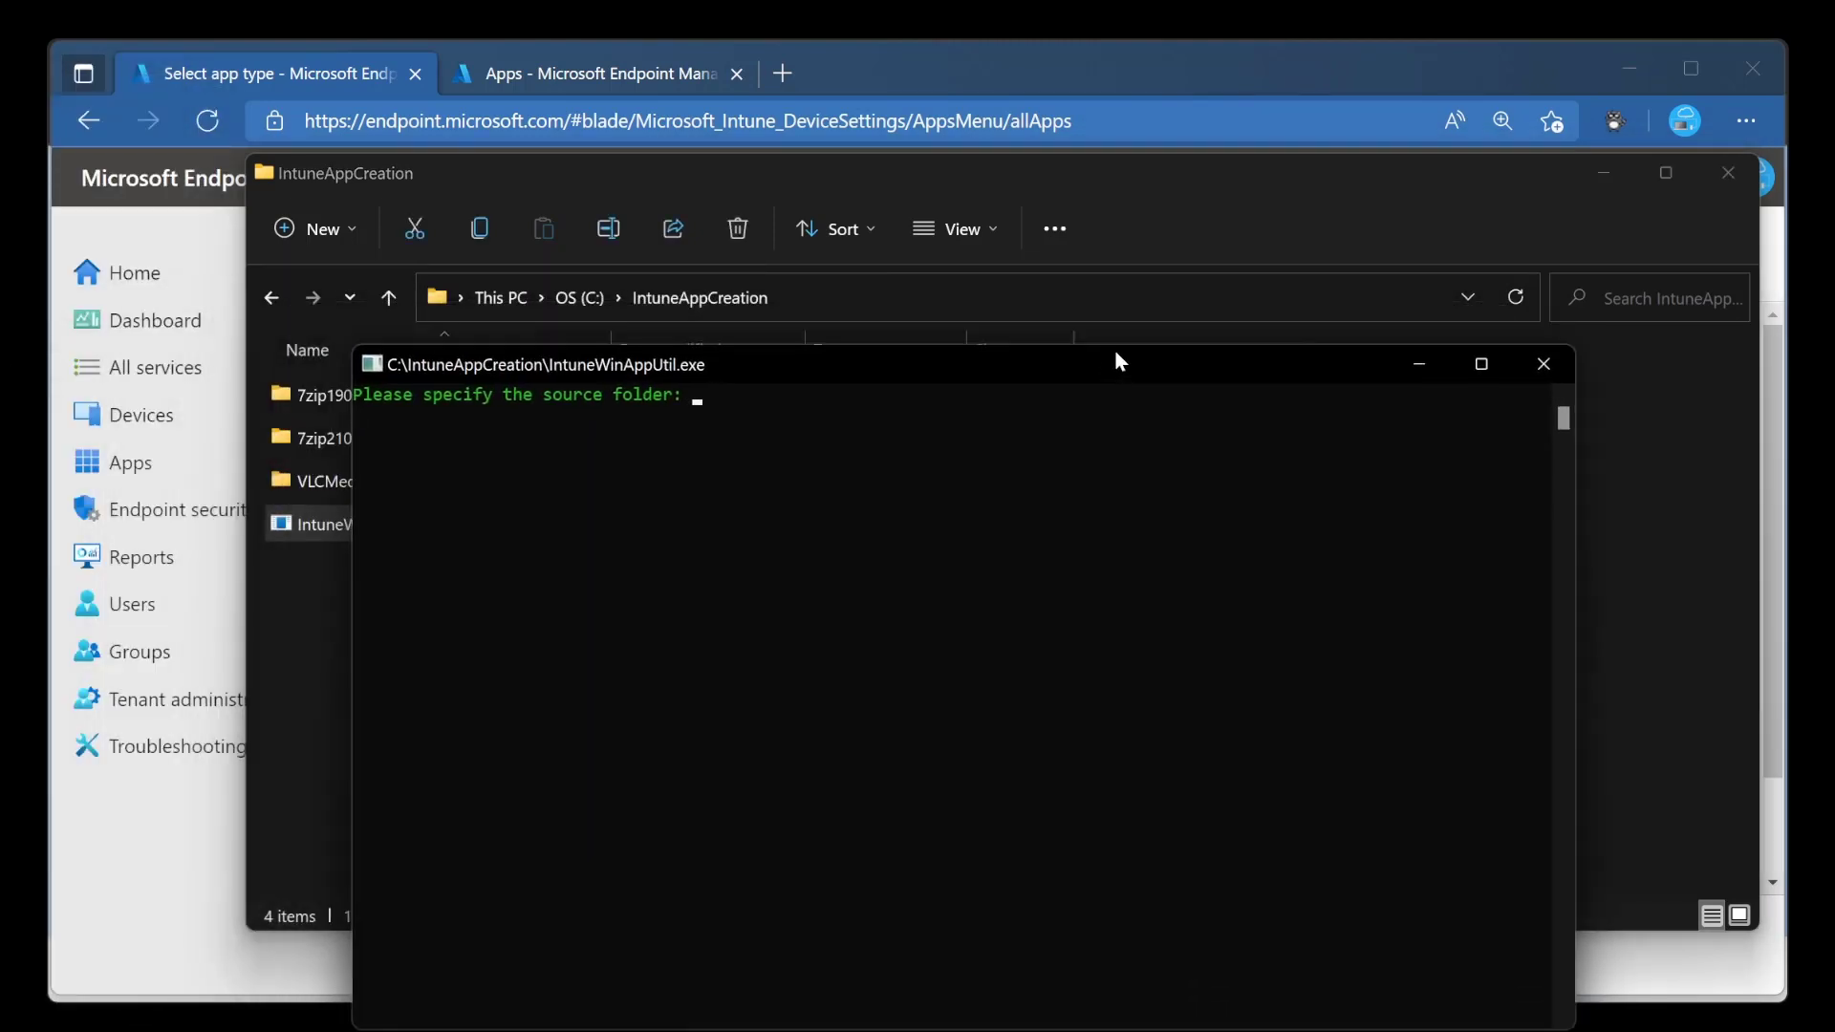
Specify C:\IntuneAppCreation\7zip2106\Source as the source folder for the packaging tool.
click(1086, 300)
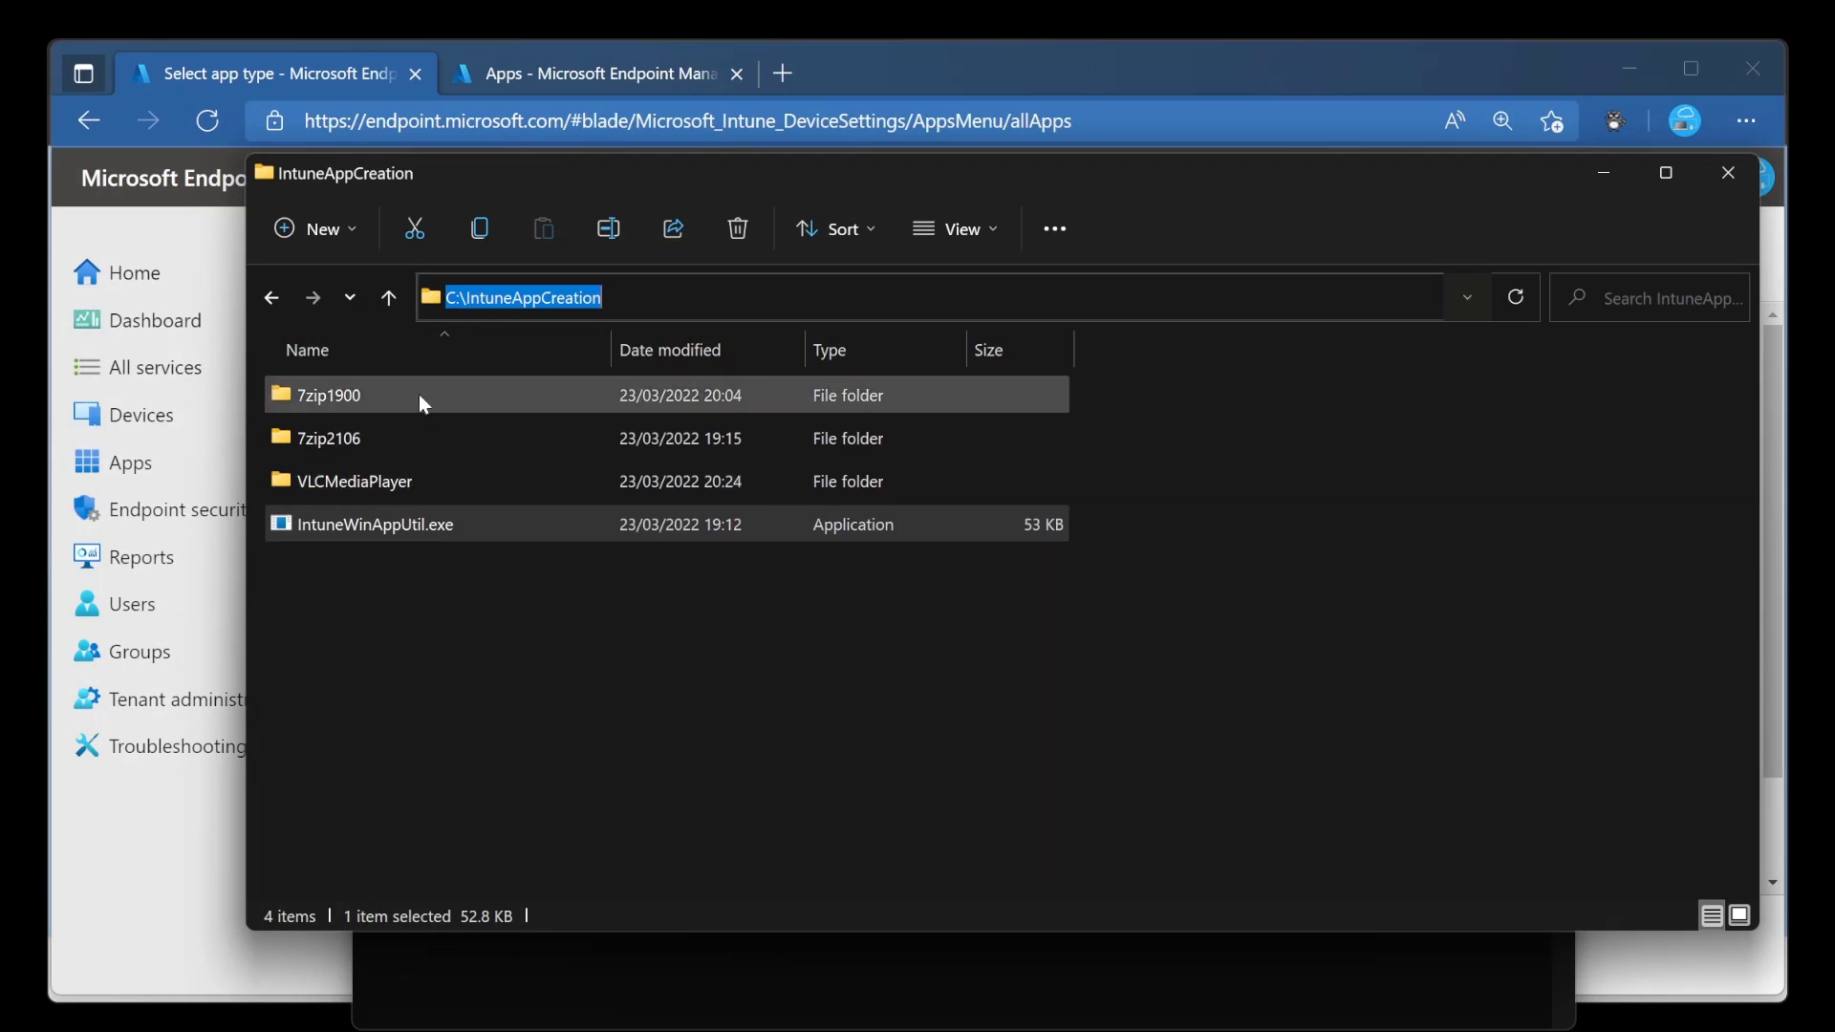
click(449, 445)
double_click(452, 454)
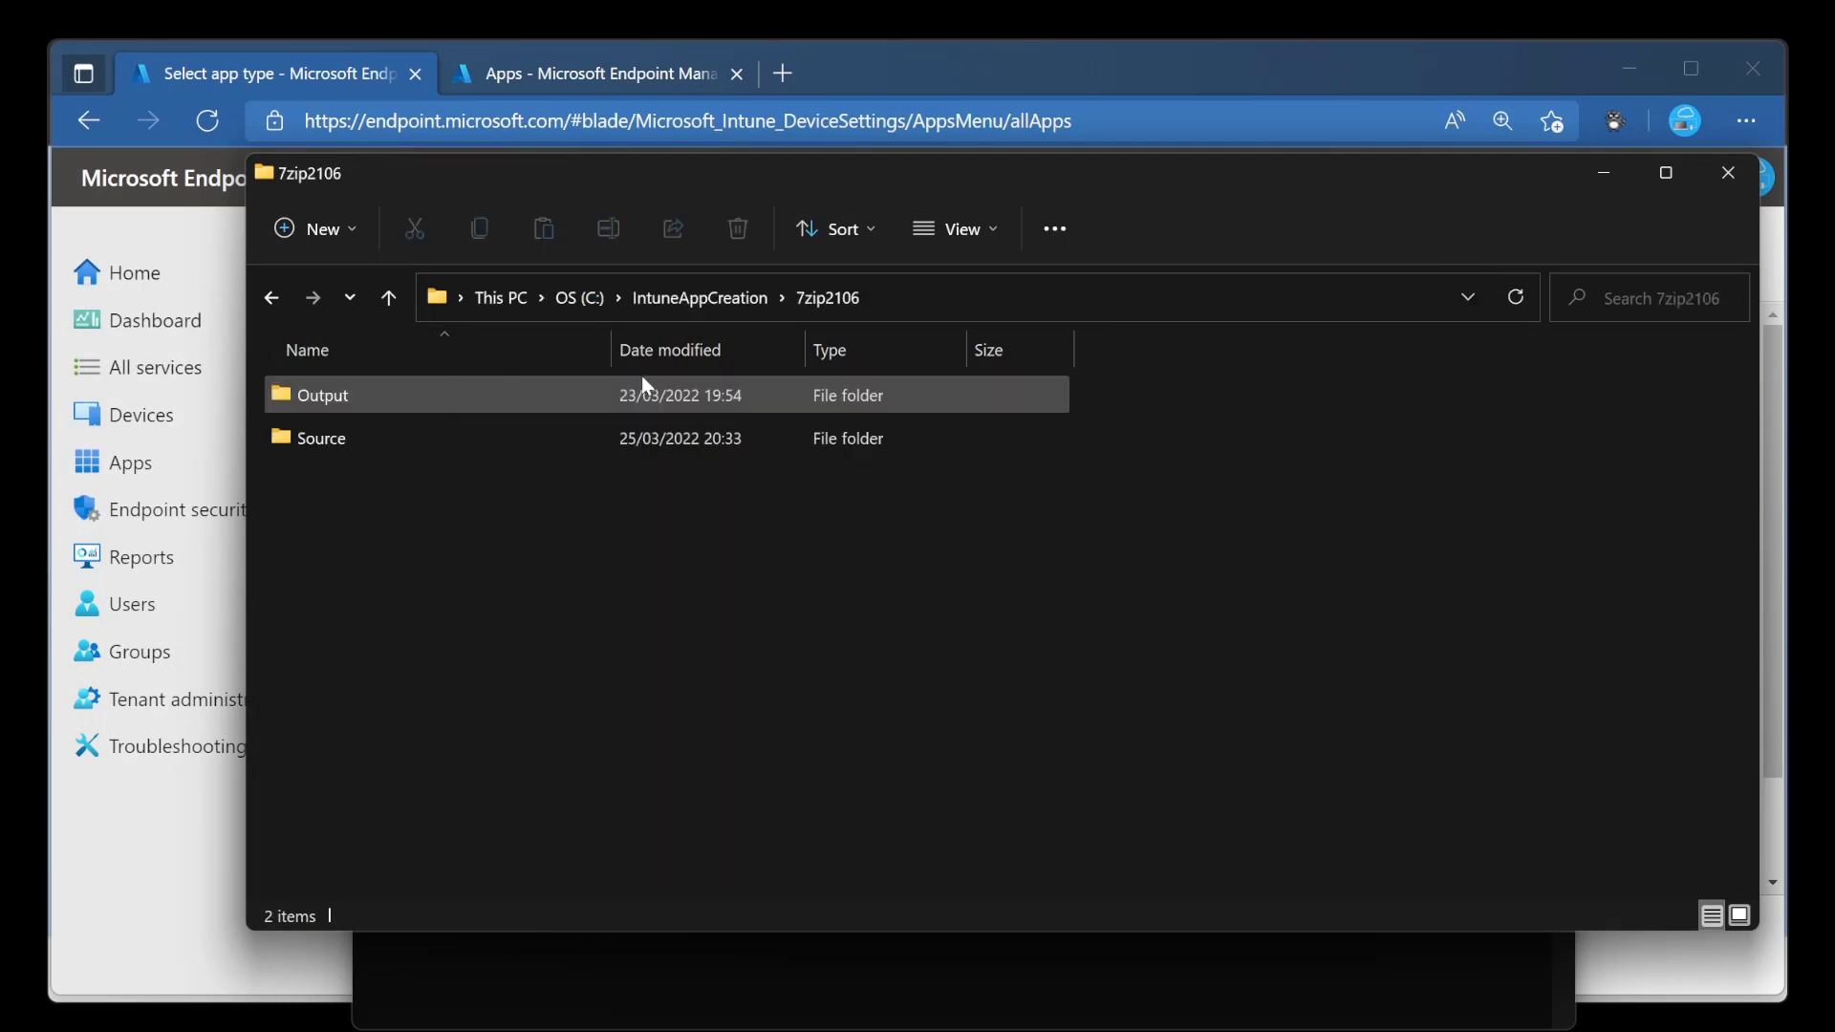
double_click(491, 438)
click(1032, 304)
key(ctrl+c)
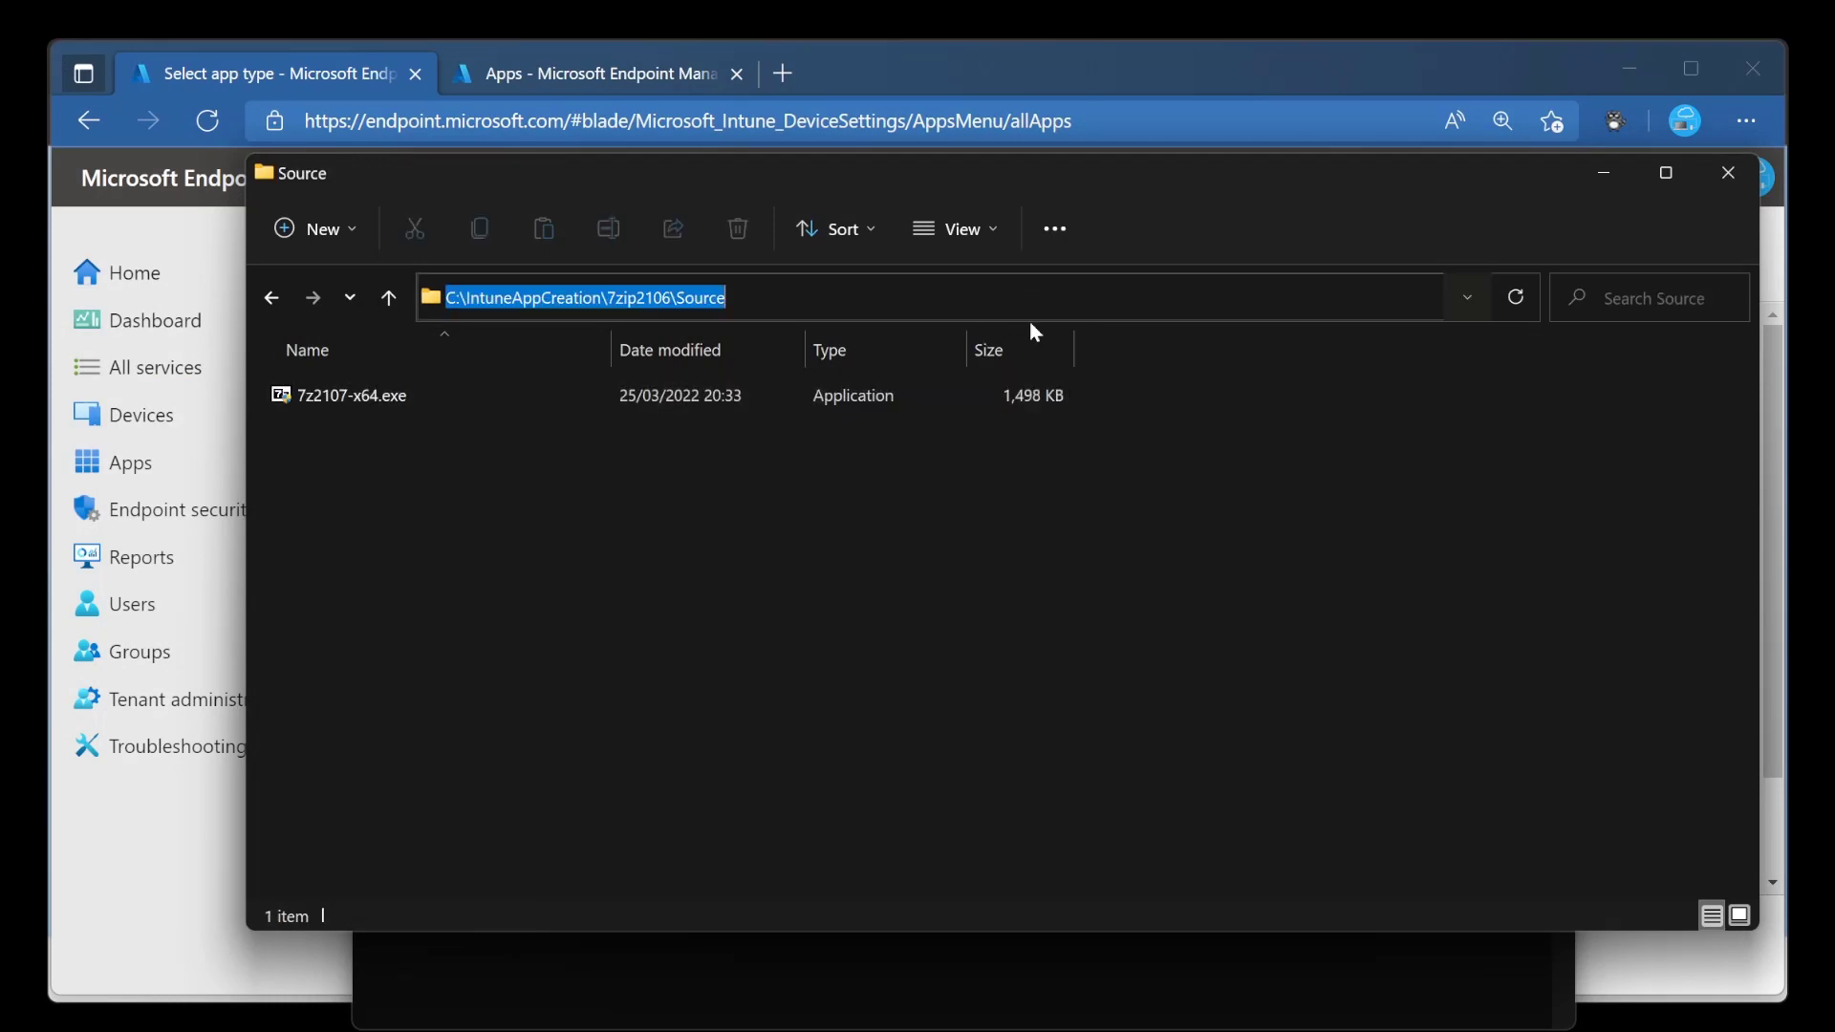
click(973, 965)
key(ctrl+v)
key(Return)
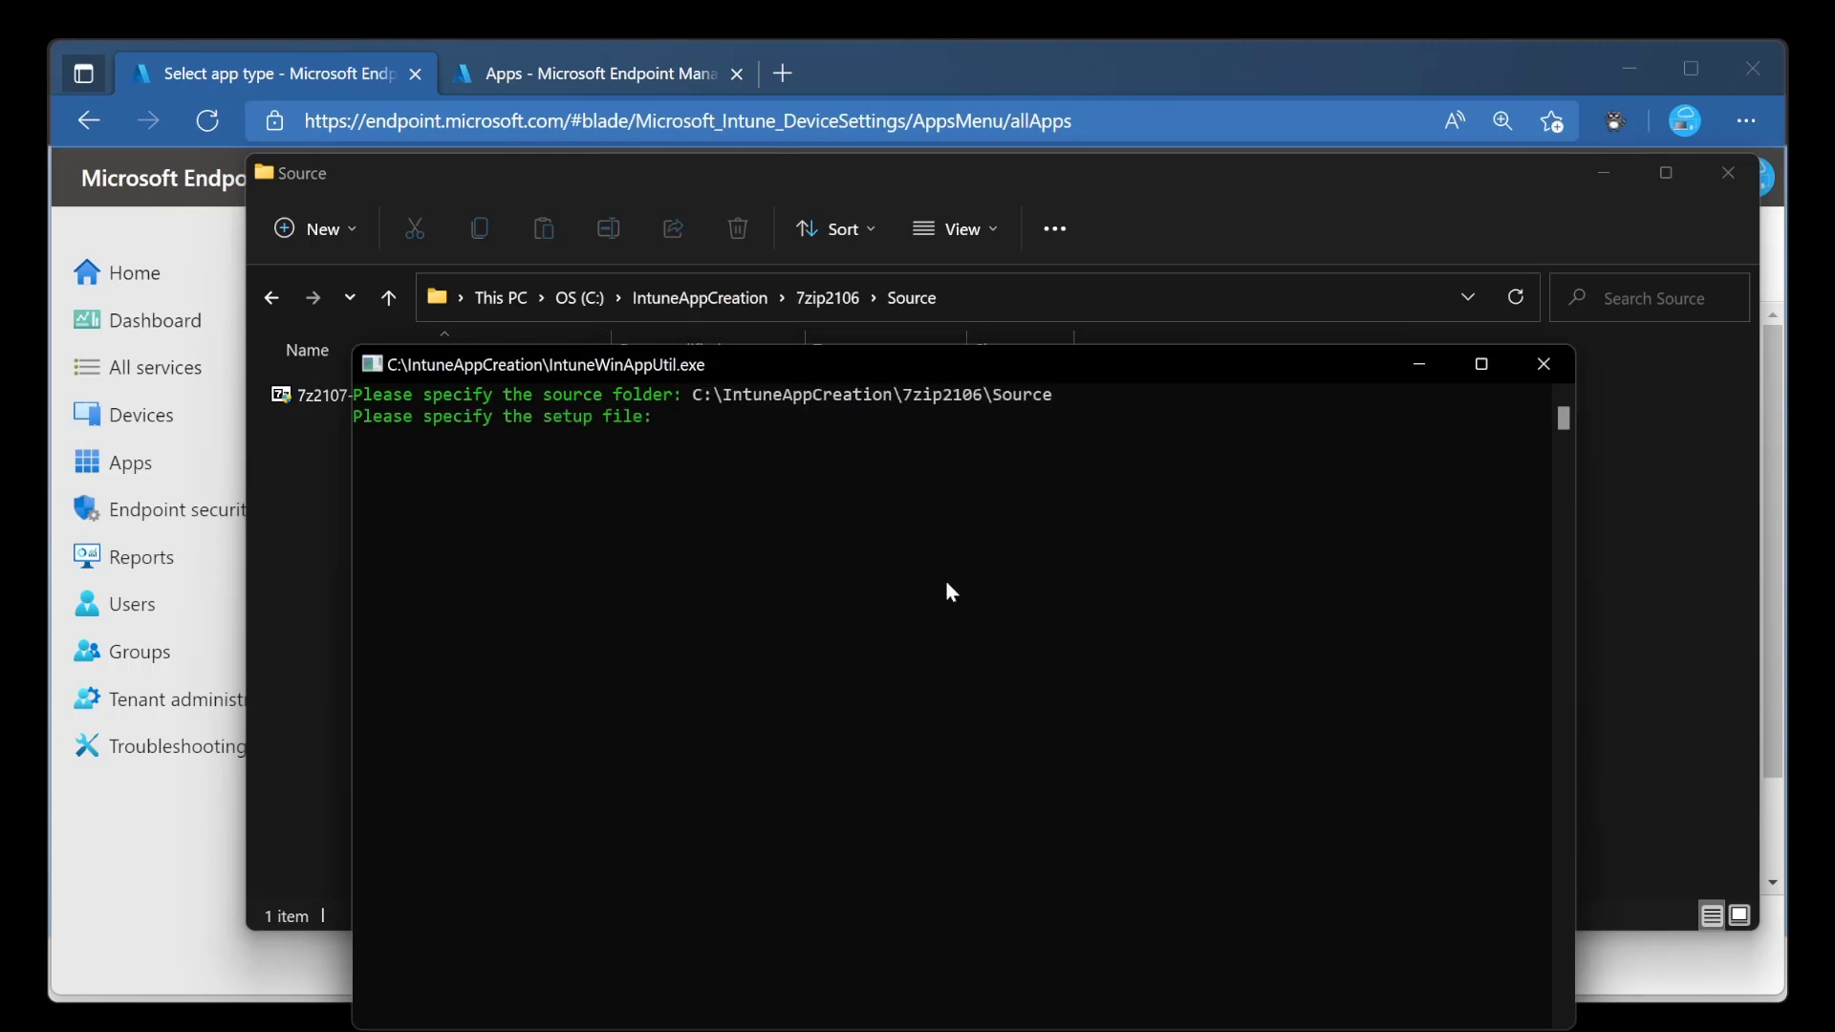
Copy the installer's file name from the Source folder and specify 7z2107-x64.exe as the setup file.
click(315, 525)
click(370, 398)
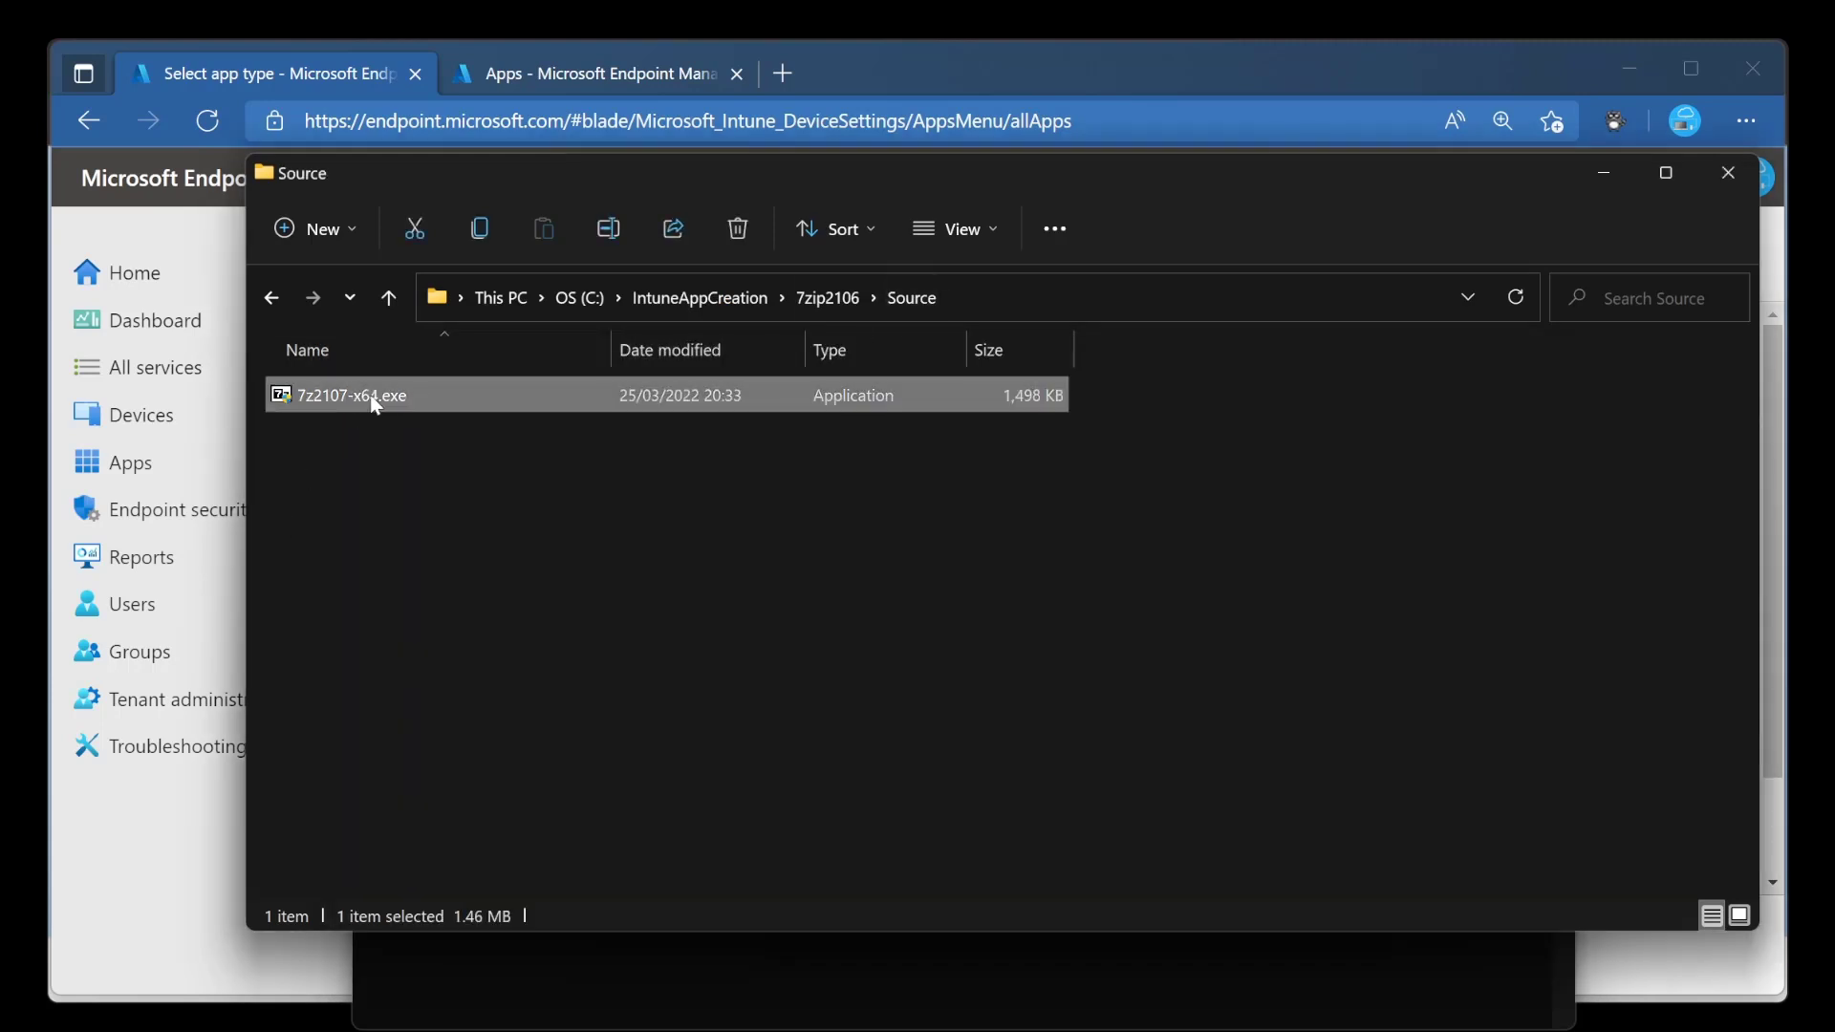
right_click(370, 395)
click(526, 420)
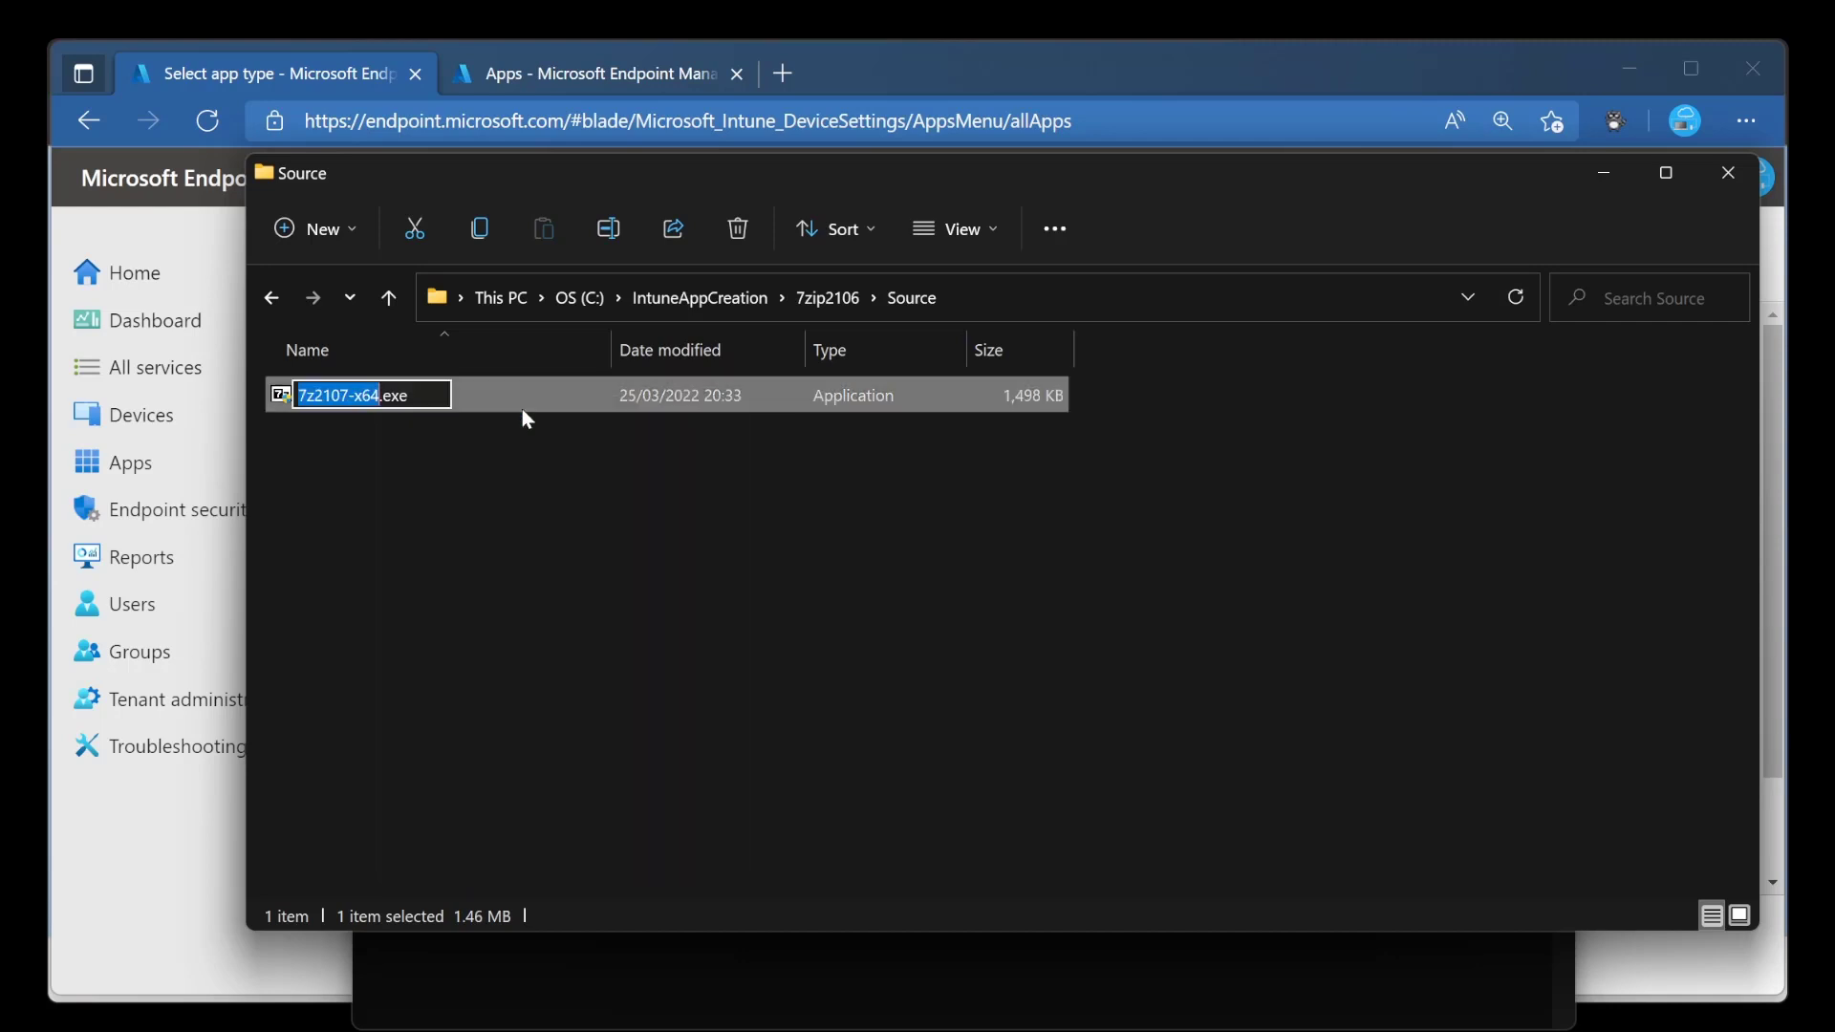
key(ctrl+c)
click(749, 961)
right_click(737, 796)
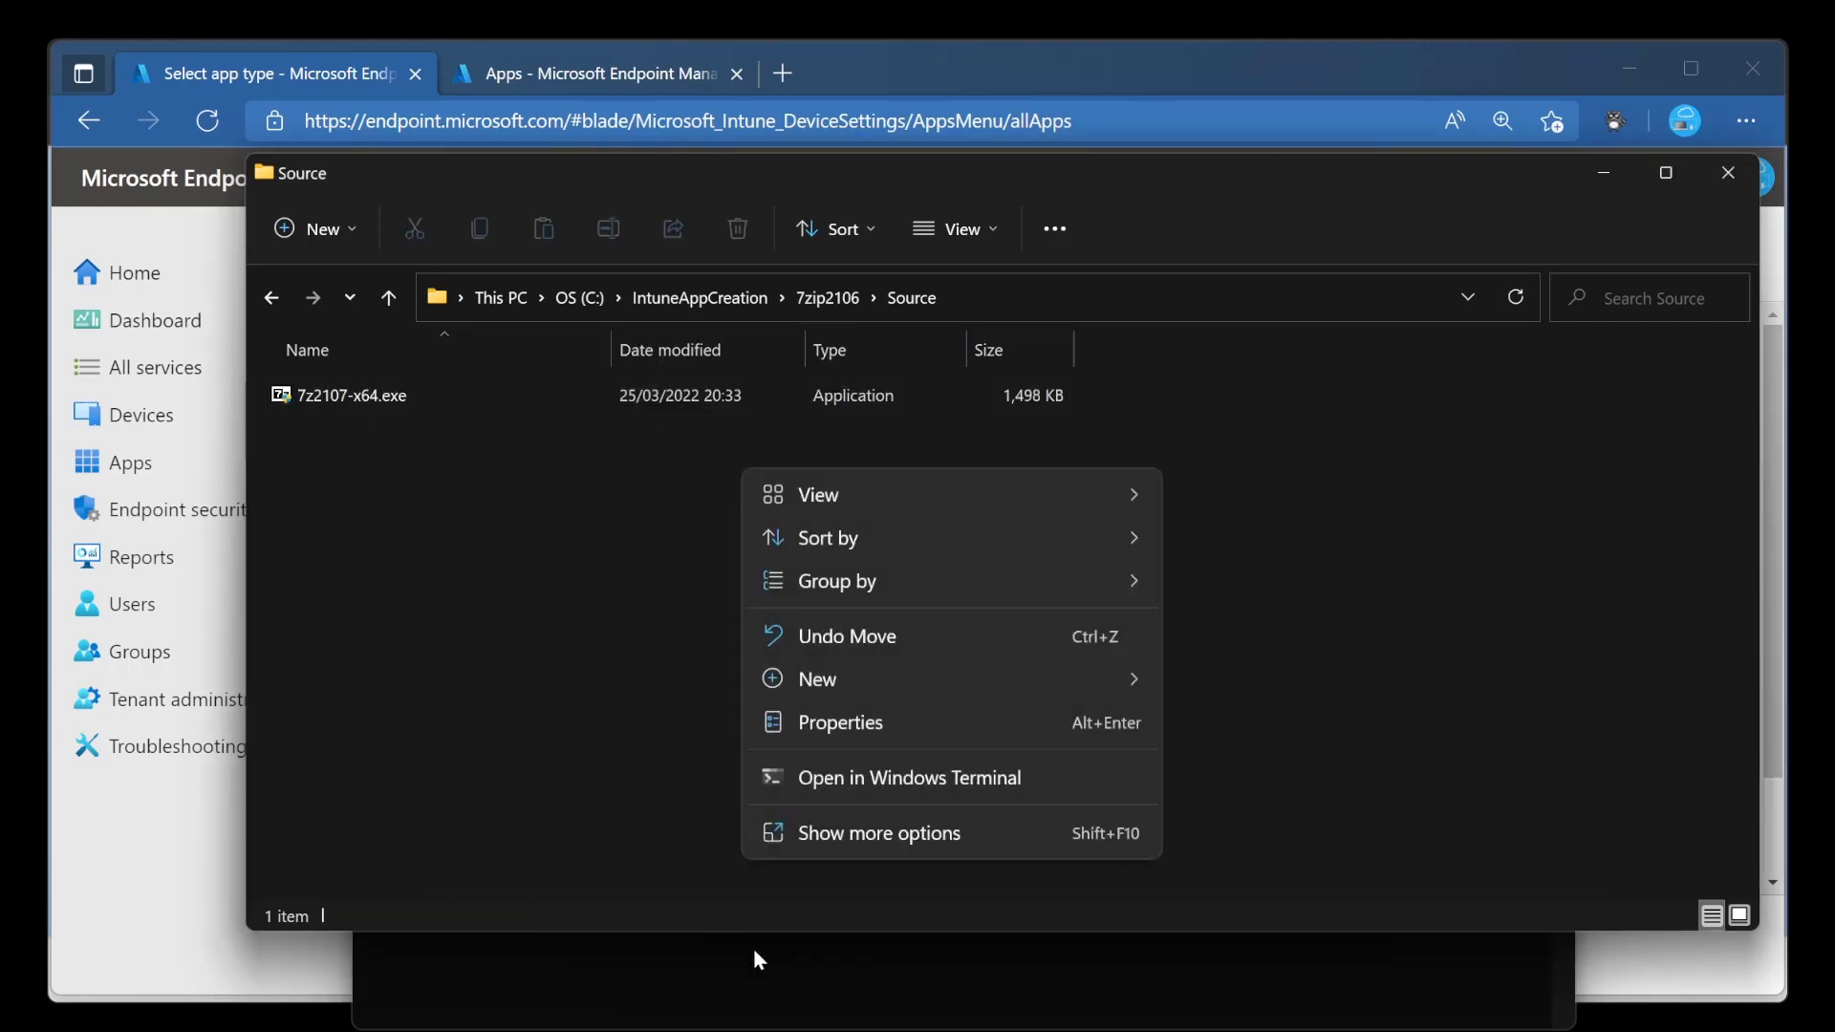
click(754, 950)
right_click(745, 621)
key(Return)
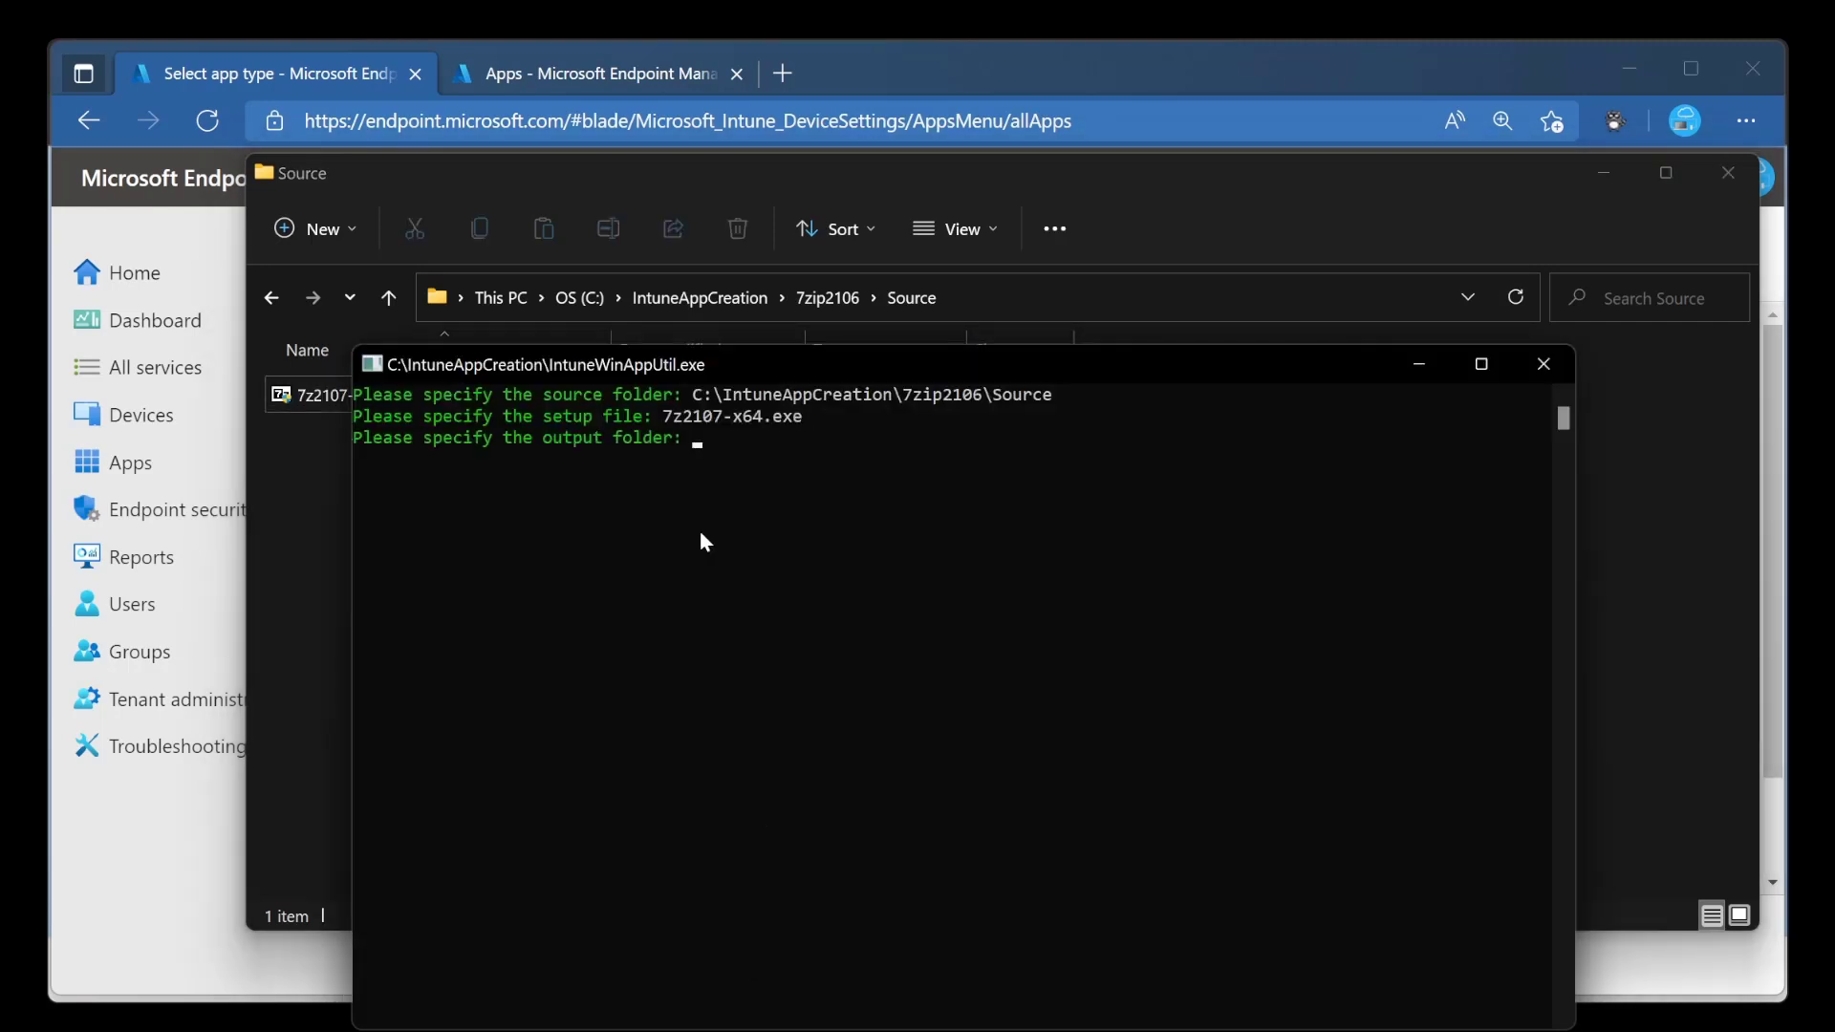
Specify C:\IntuneAppCreation\7zip2106\Output as the output folder and decline the catalog folder to generate the package.
click(845, 299)
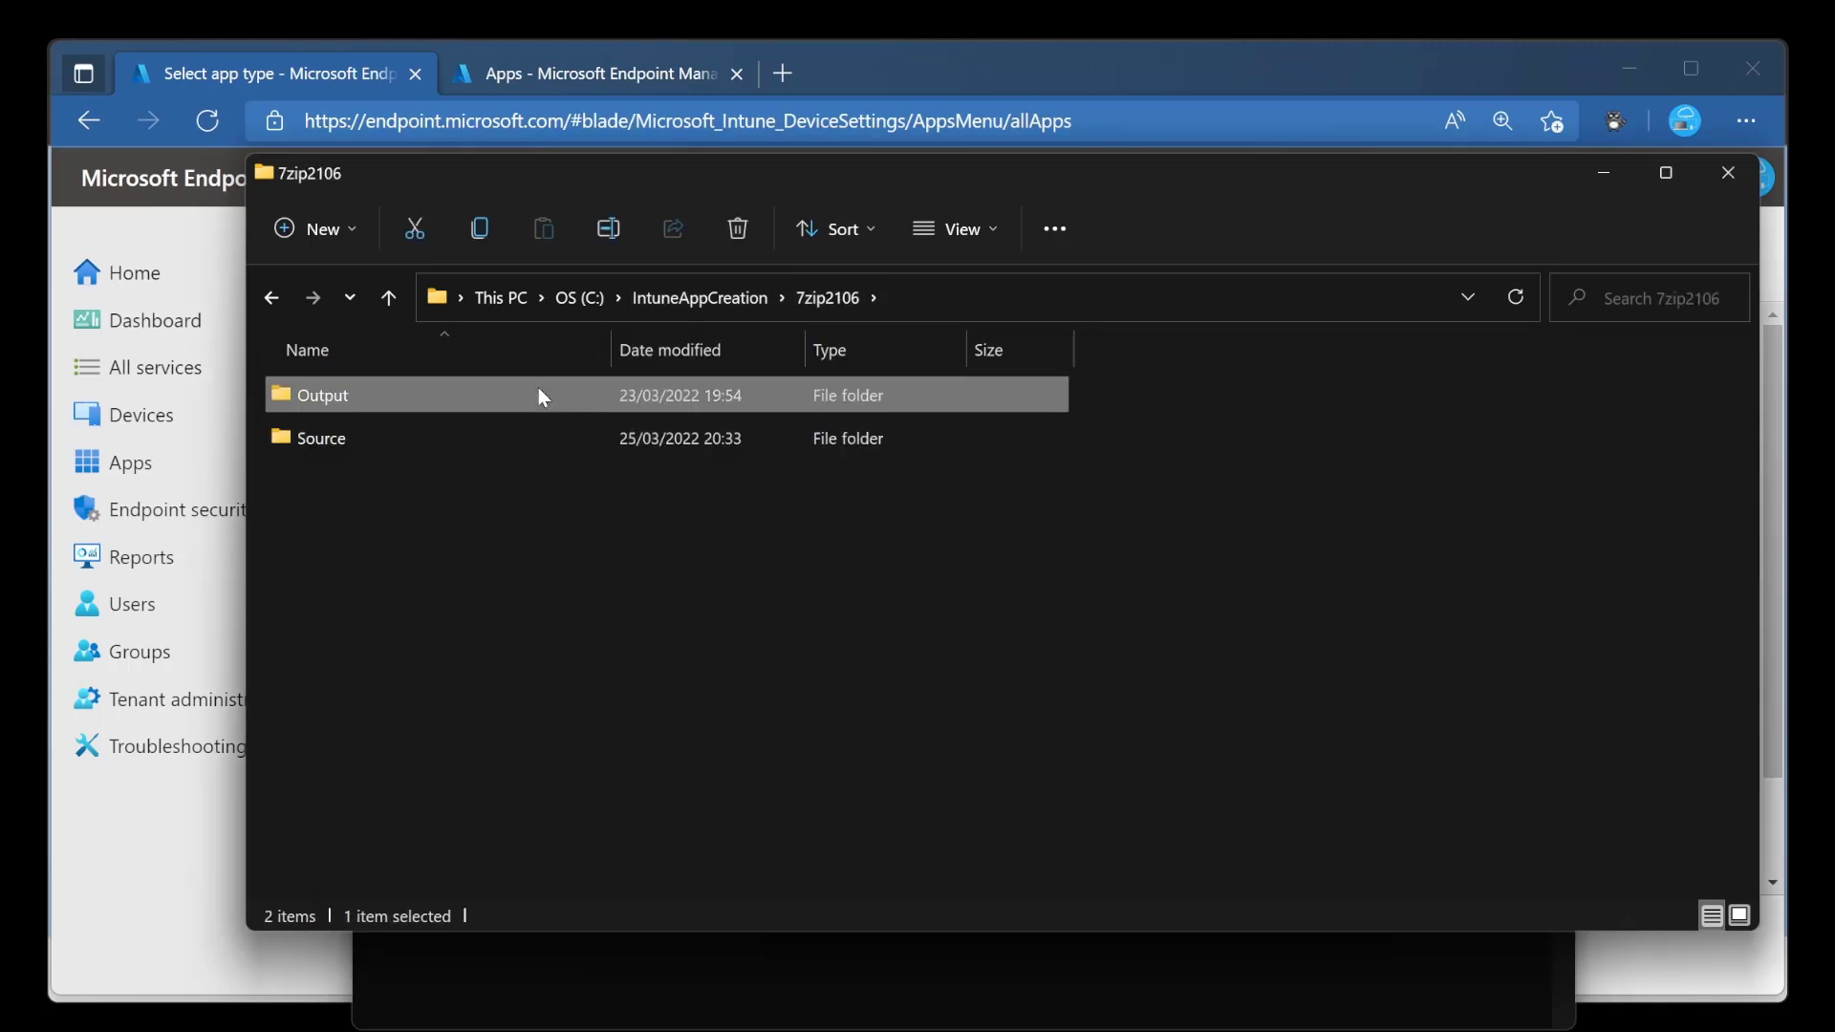
double_click(537, 391)
click(1003, 292)
key(ctrl+c)
click(803, 941)
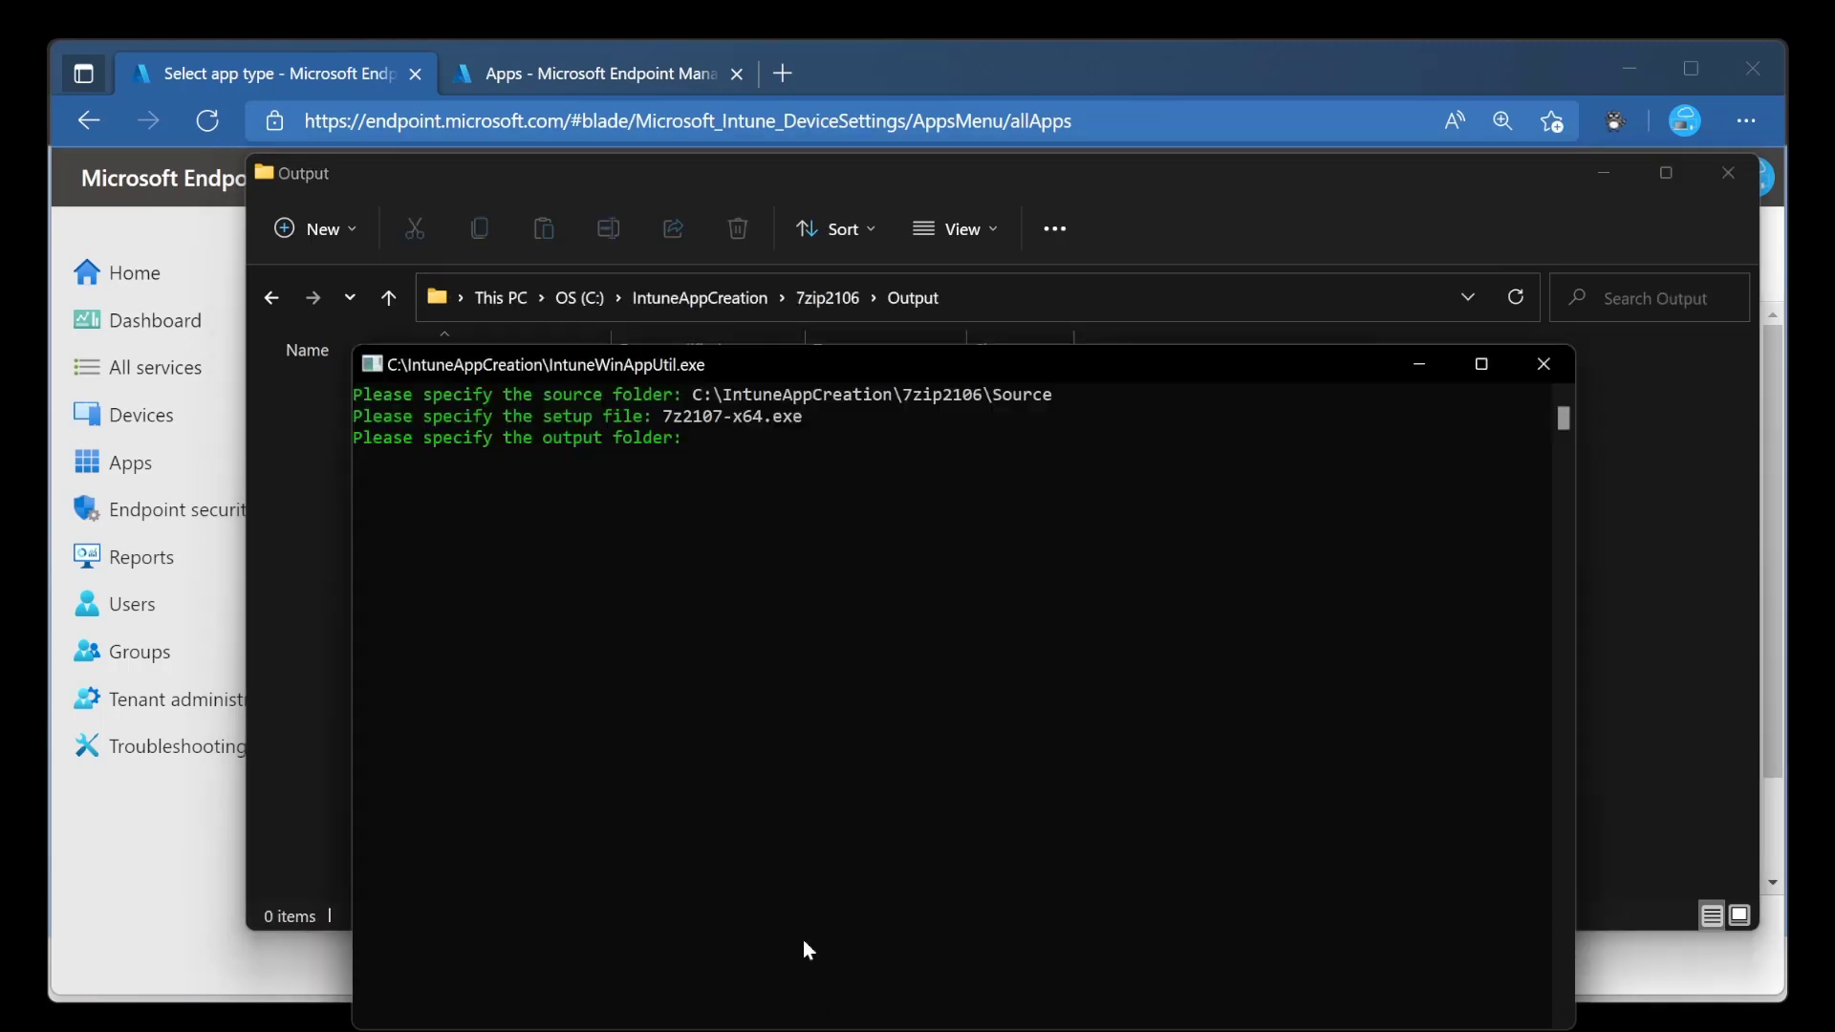
right_click(774, 736)
key(Return)
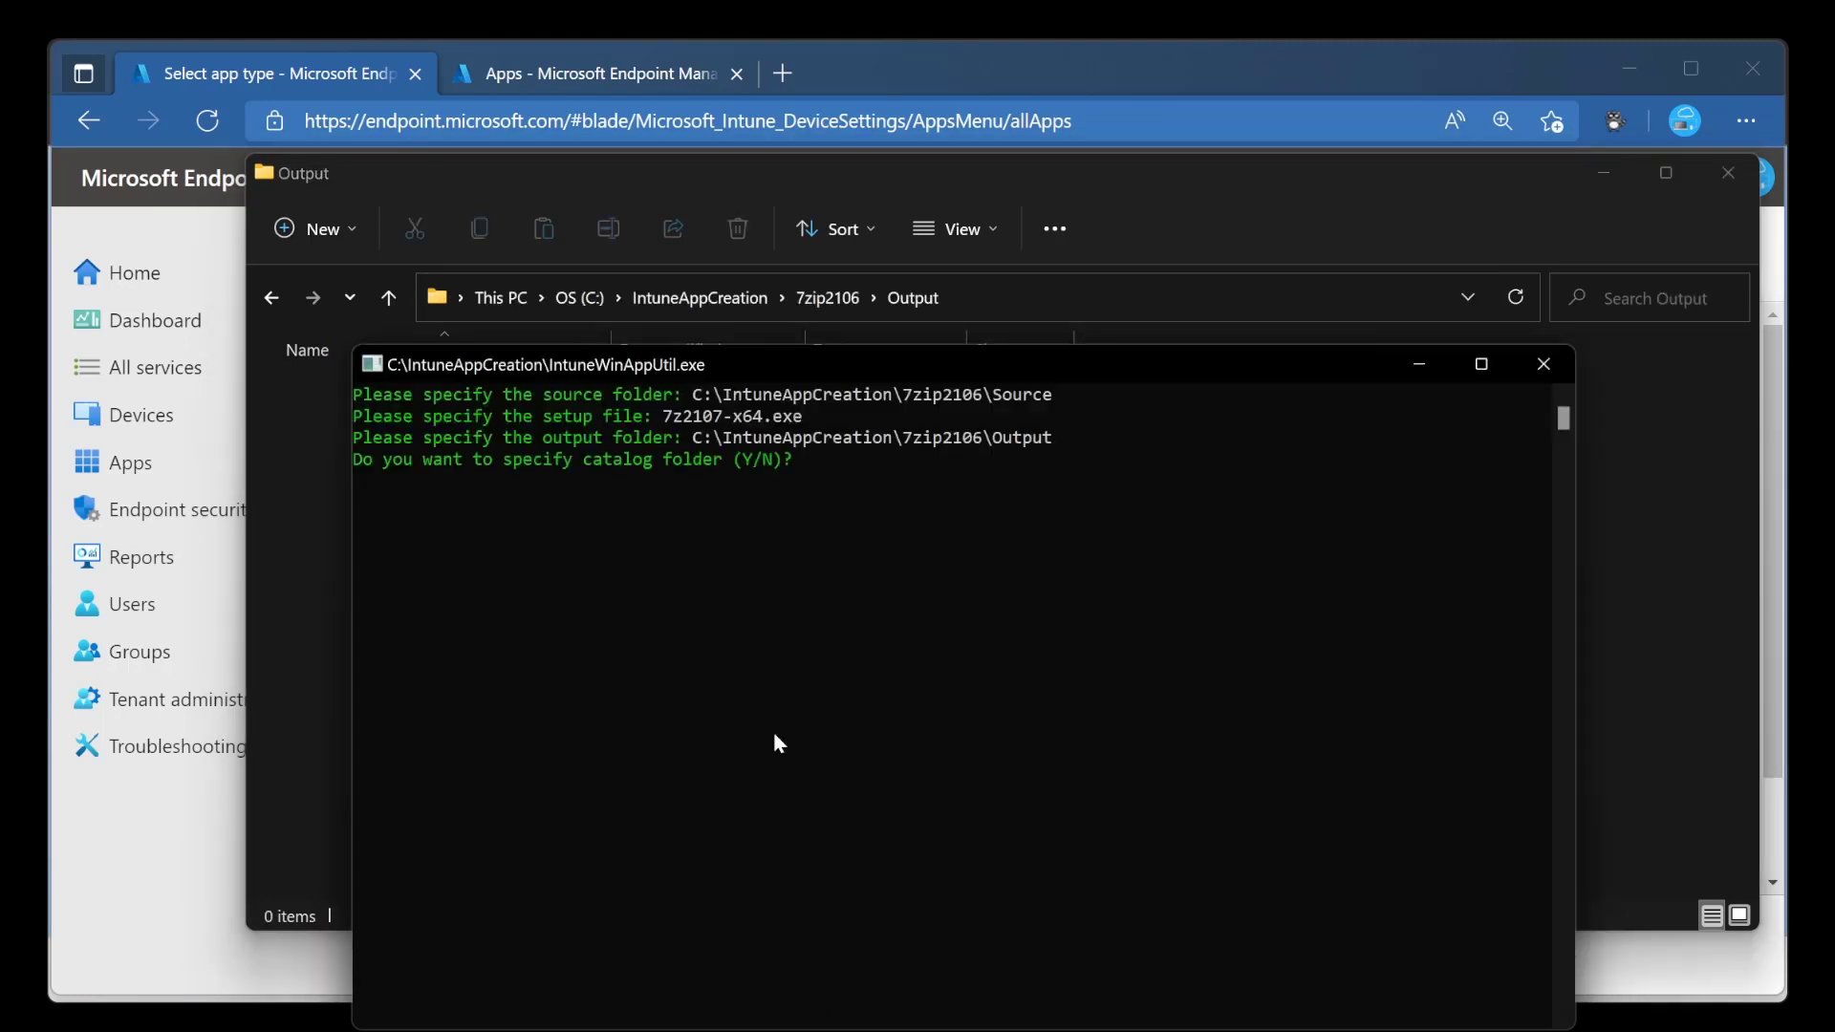
text(n)
key(Return)
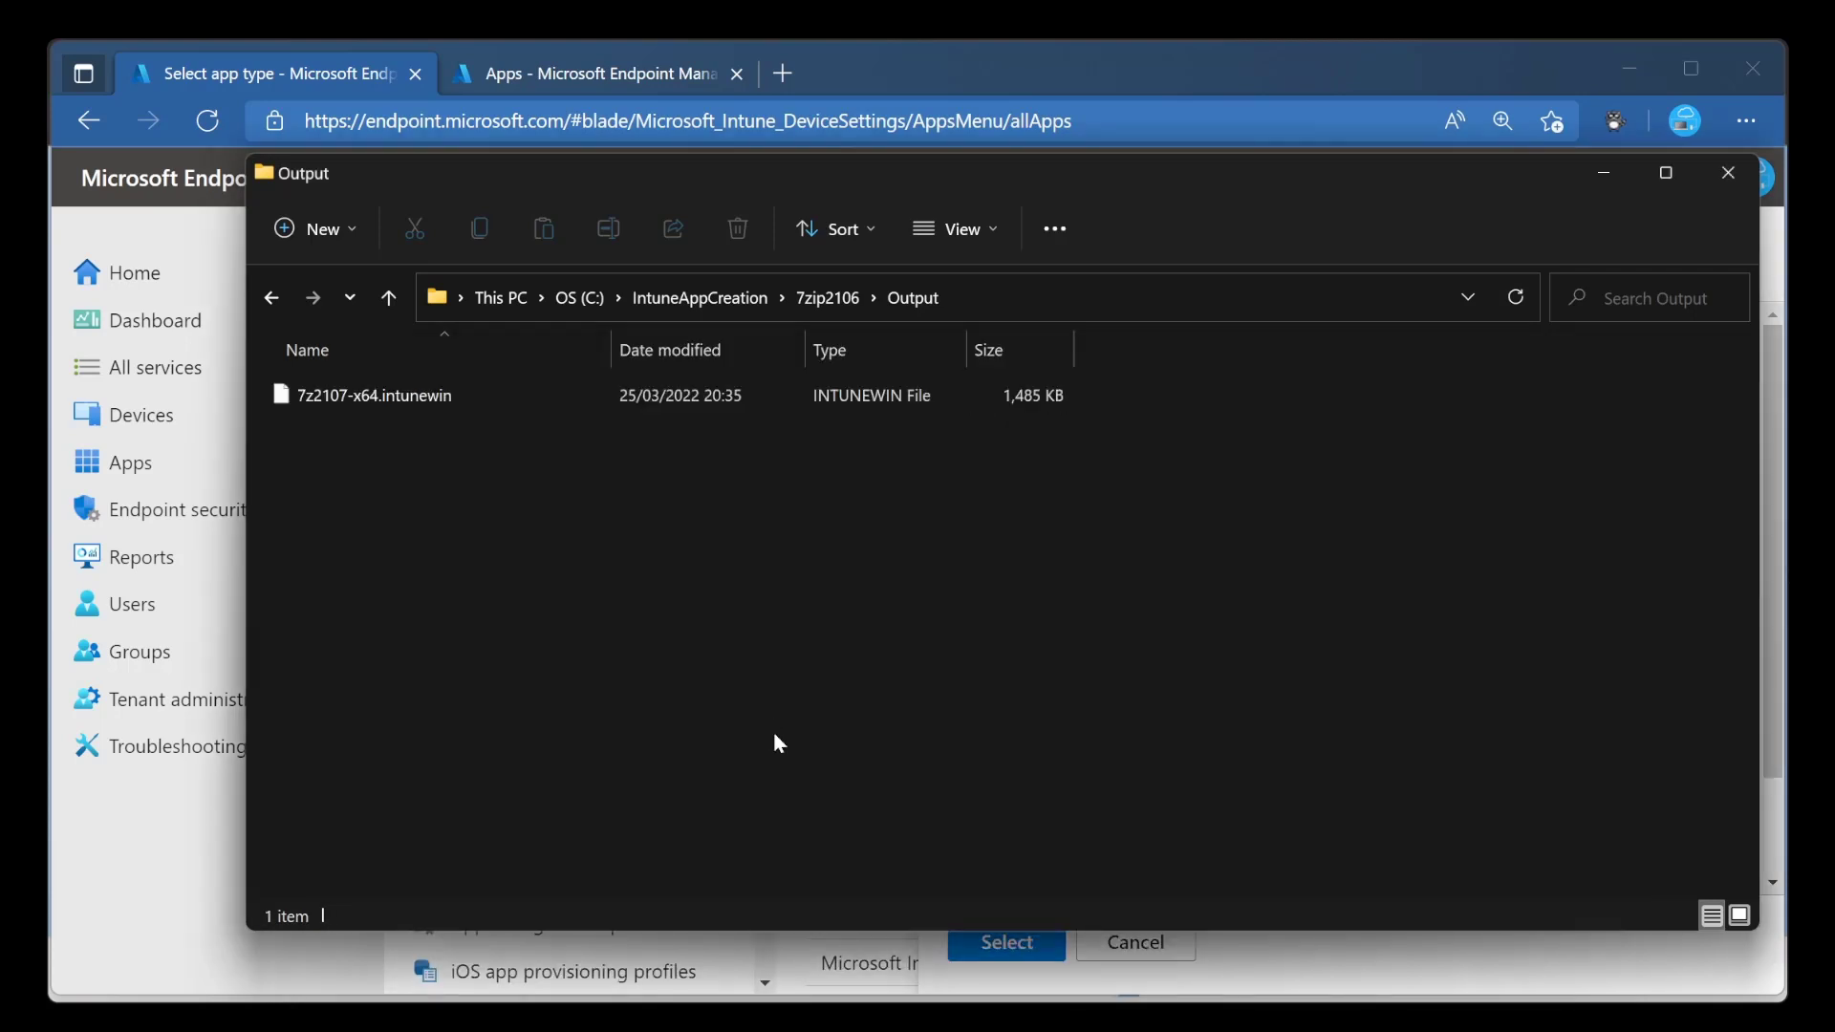
Back in Microsoft Endpoint Manager, confirm the Win32 app type and choose 7z2107-x64.intunewin from 7zip2106\Output as the app package file.
click(908, 86)
click(1030, 946)
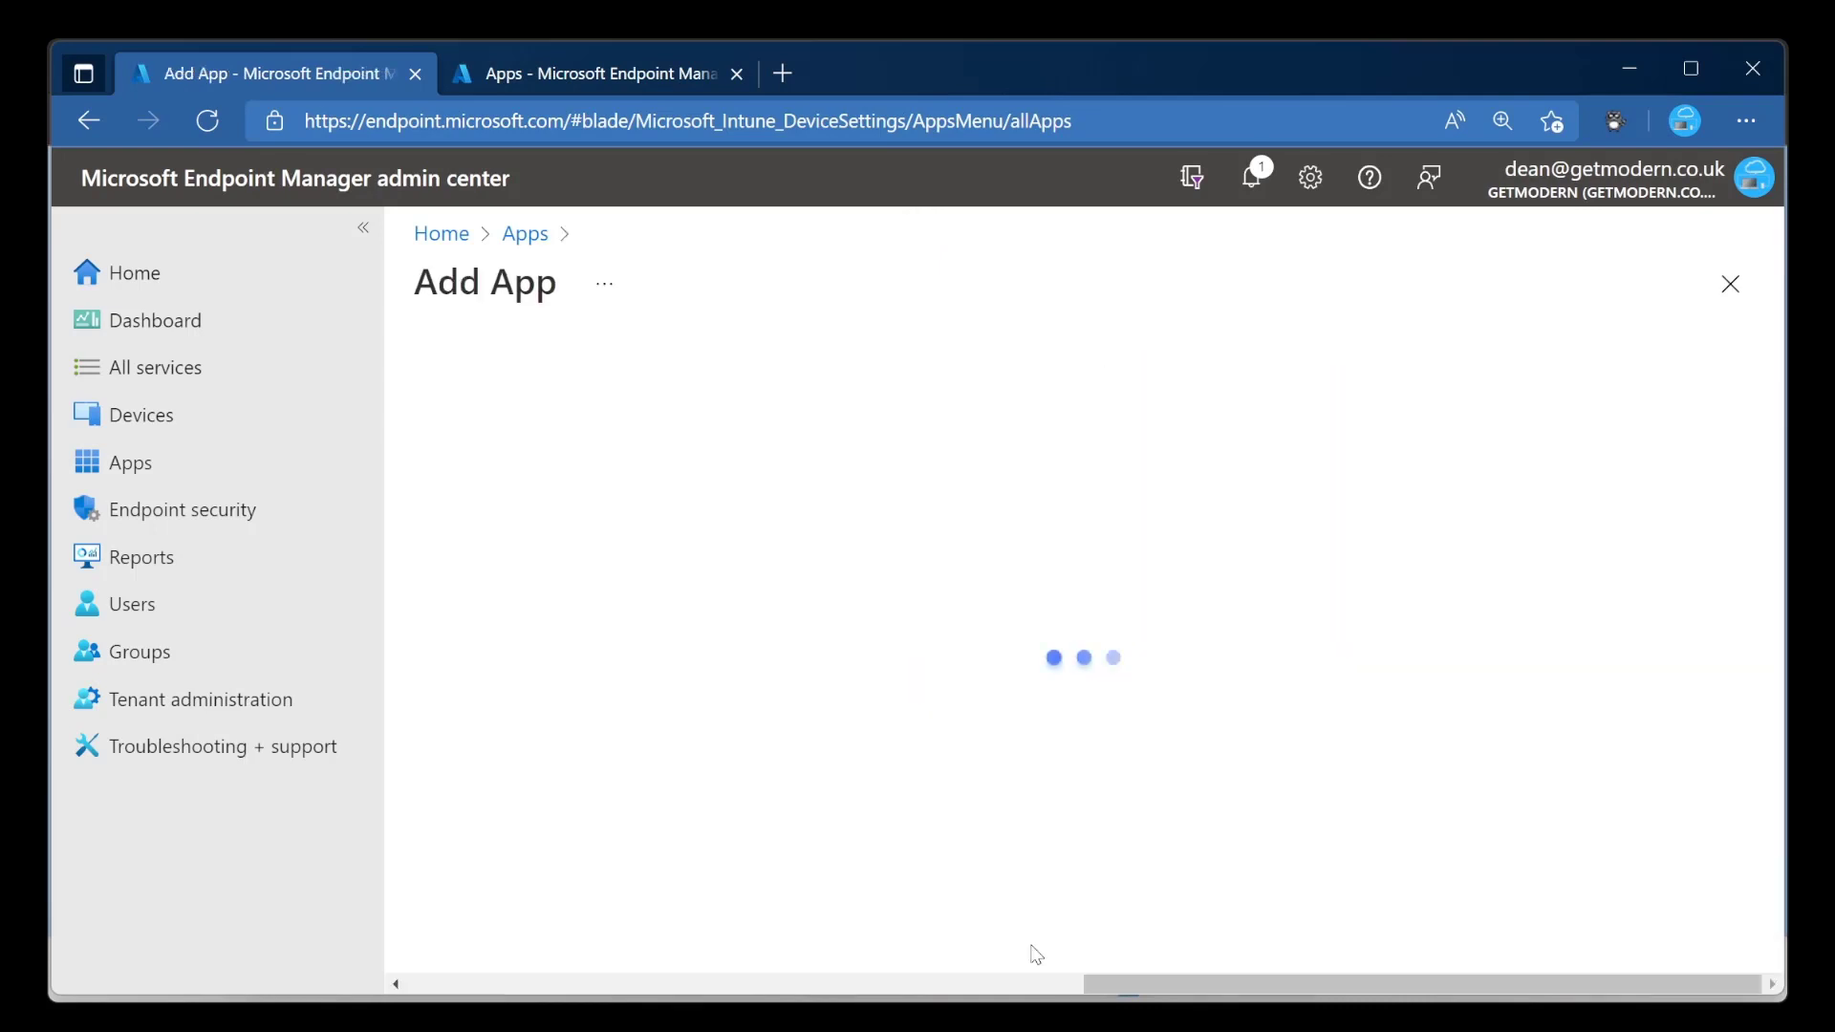
click(934, 476)
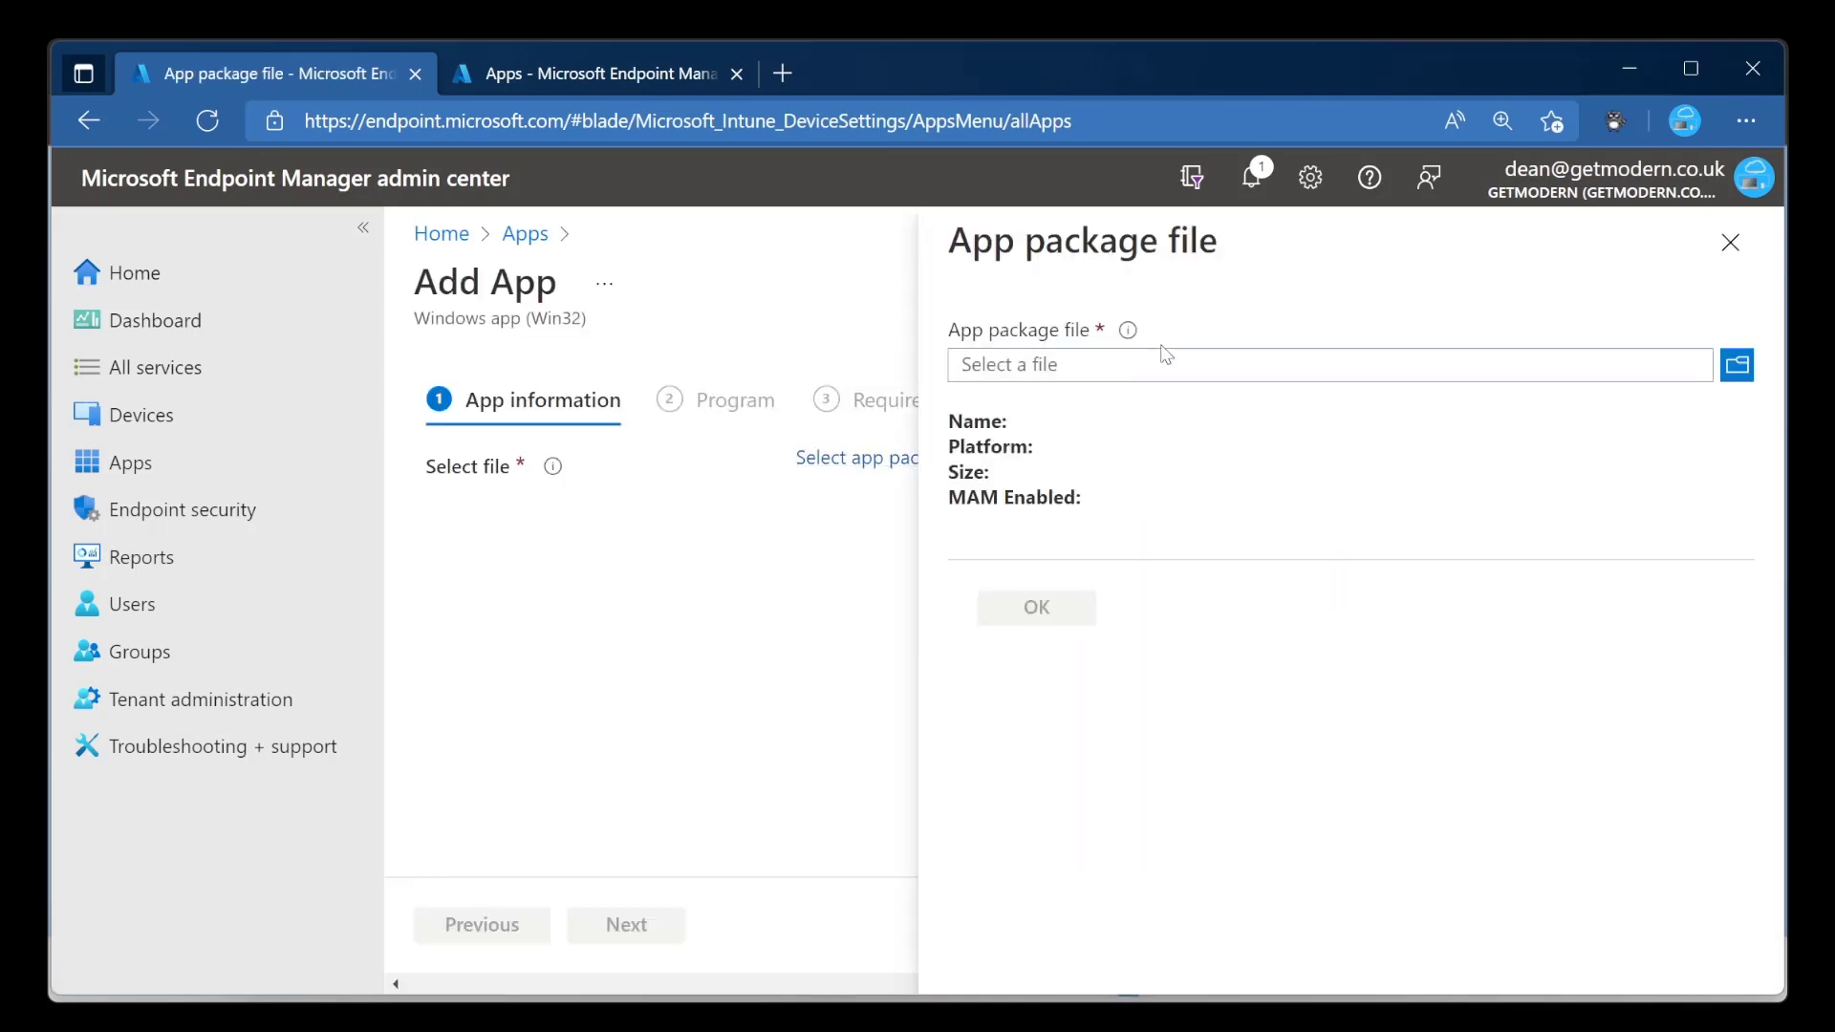
click(1571, 372)
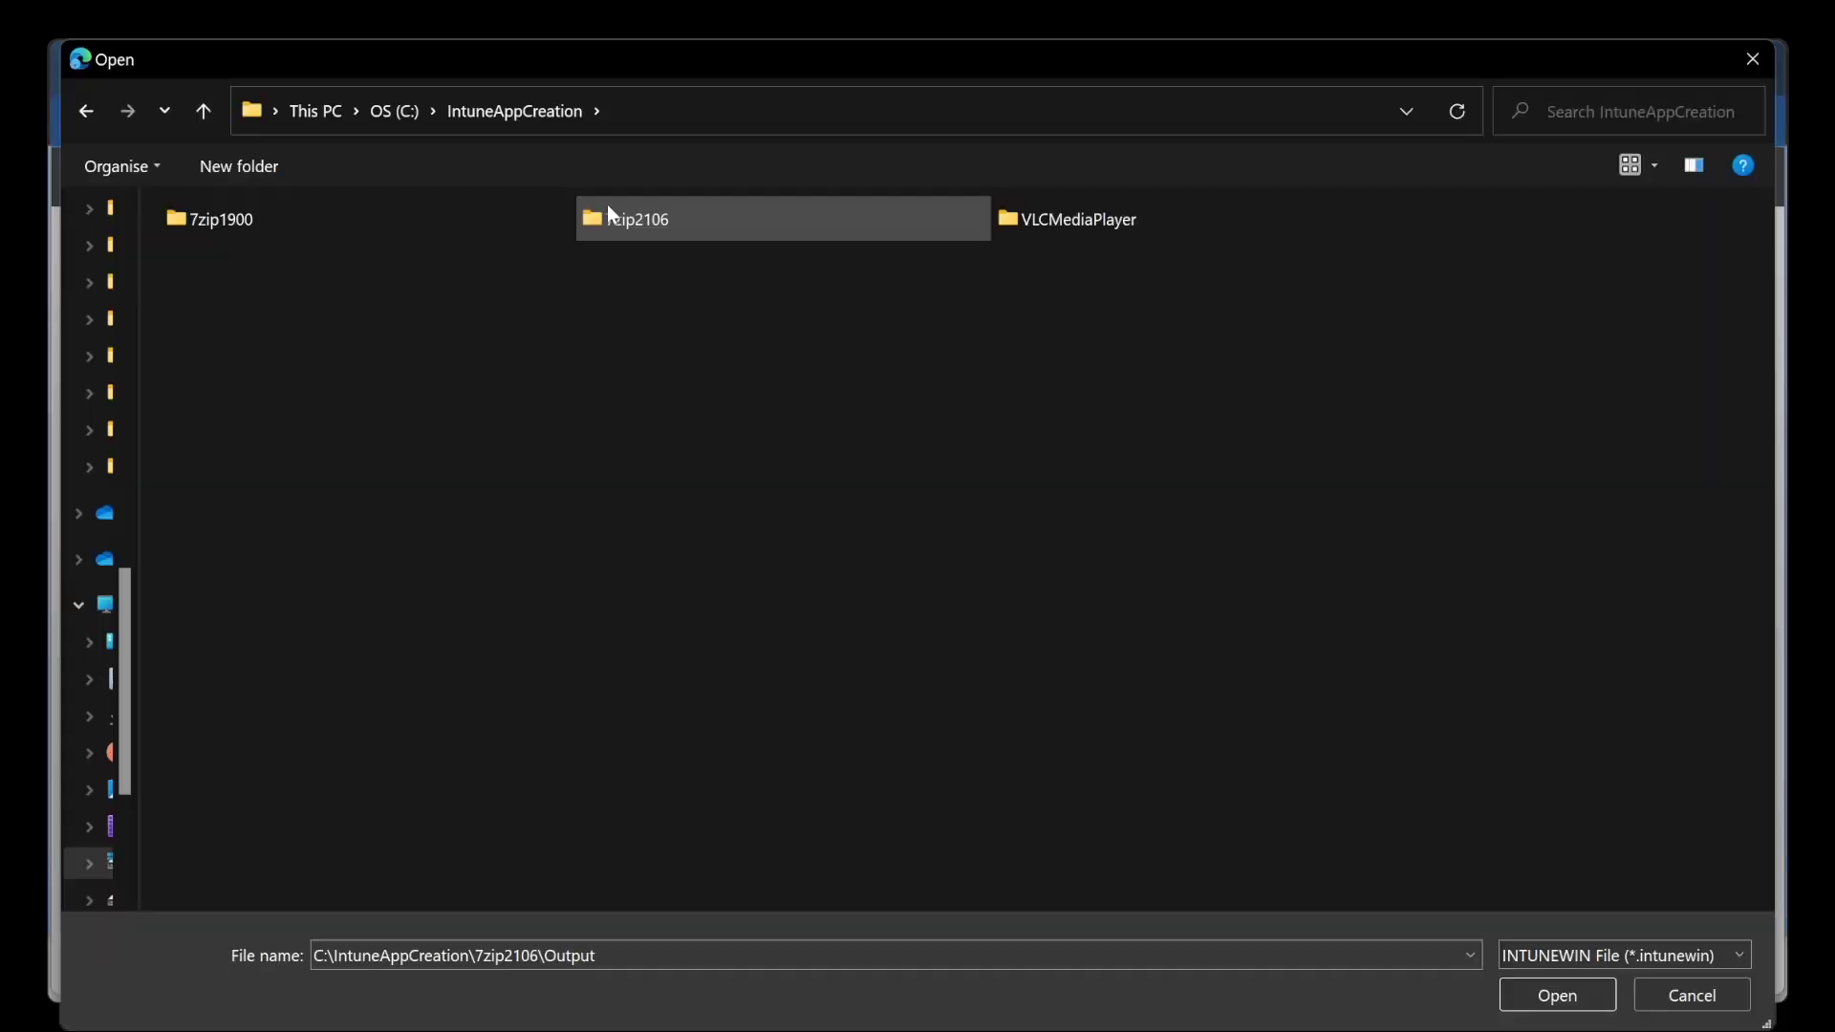
double_click(674, 235)
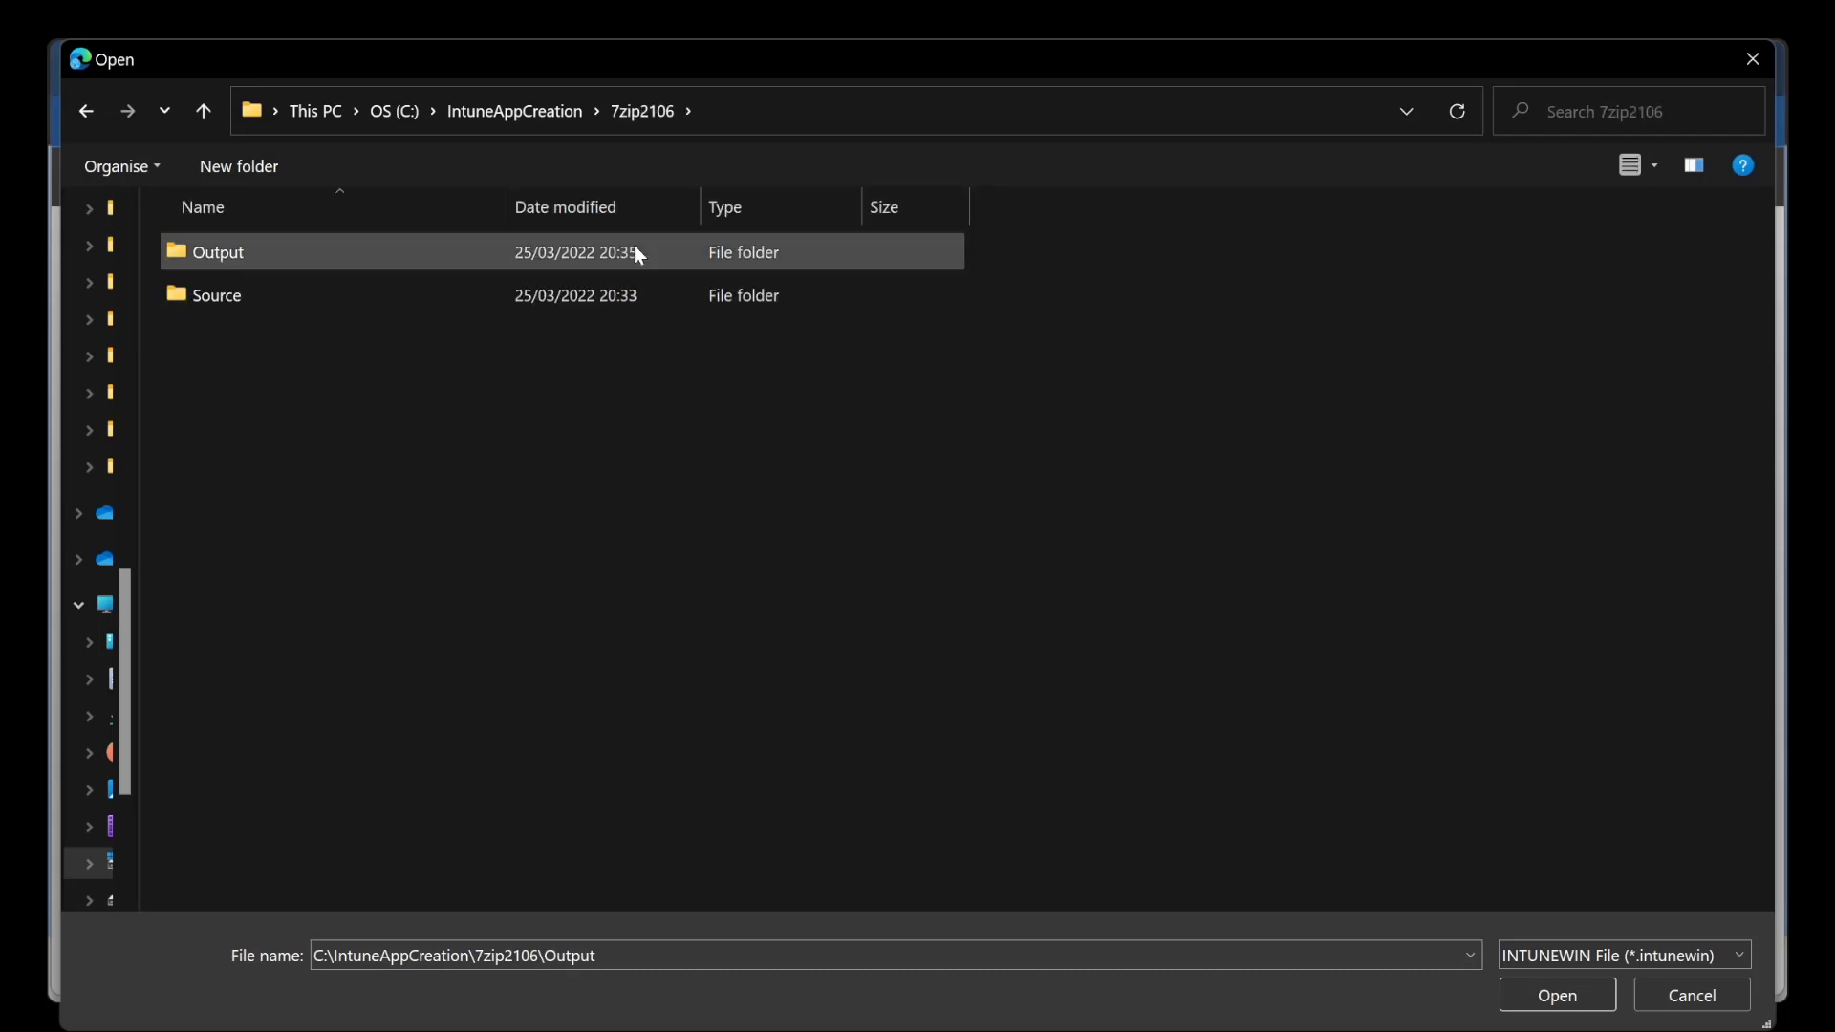
double_click(339, 274)
click(337, 271)
click(1550, 998)
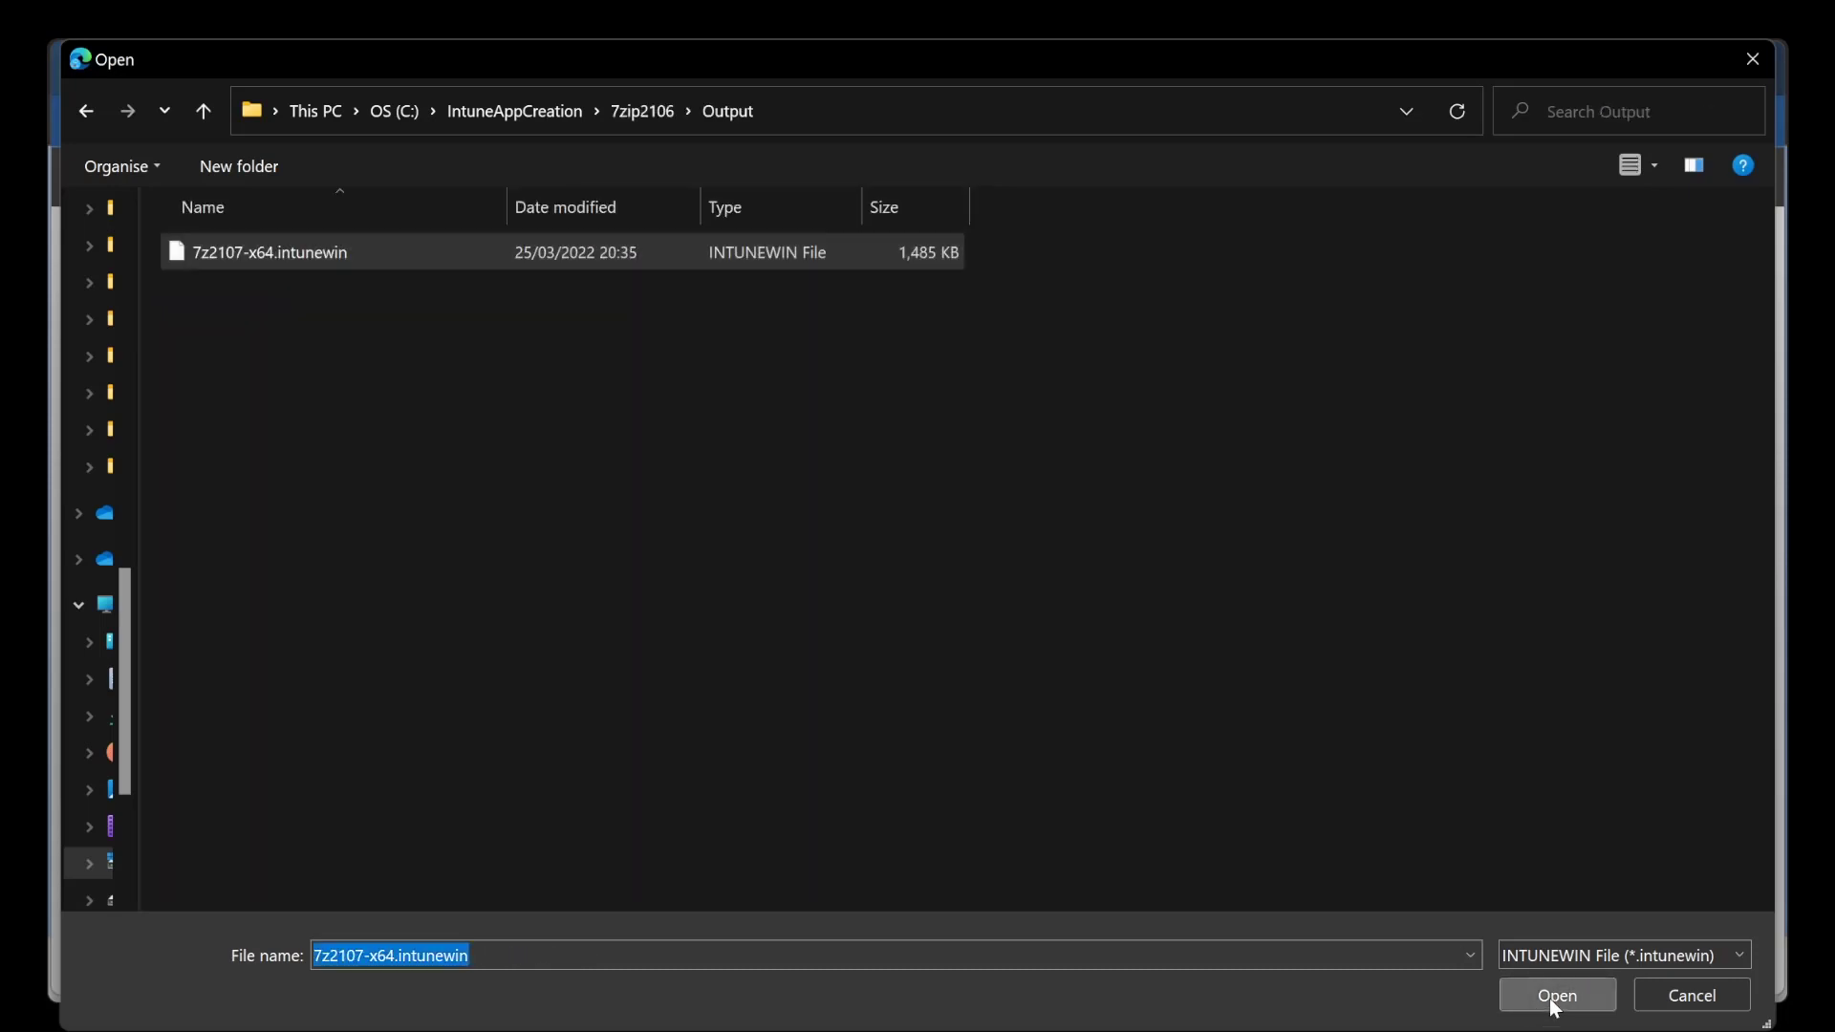
Confirm the selected app package file and set the app's name to 7zip 21.07.
click(1034, 617)
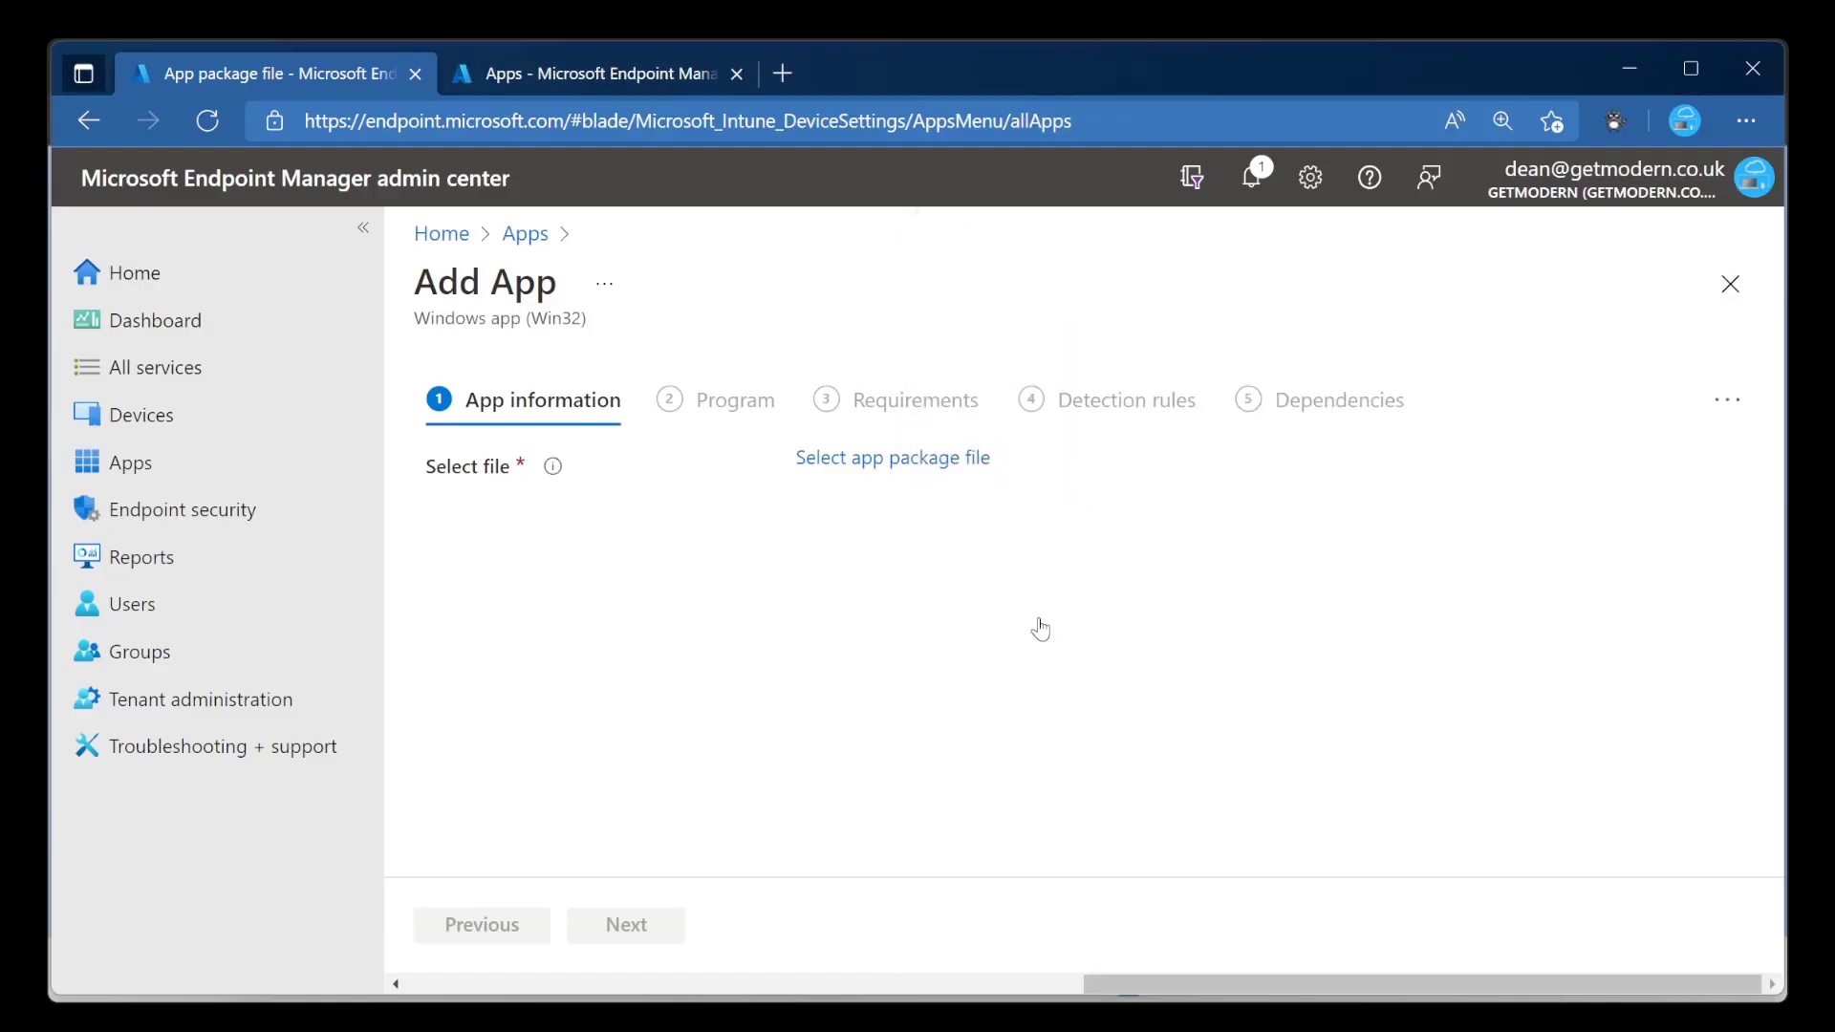
drag(975, 524, 770, 525)
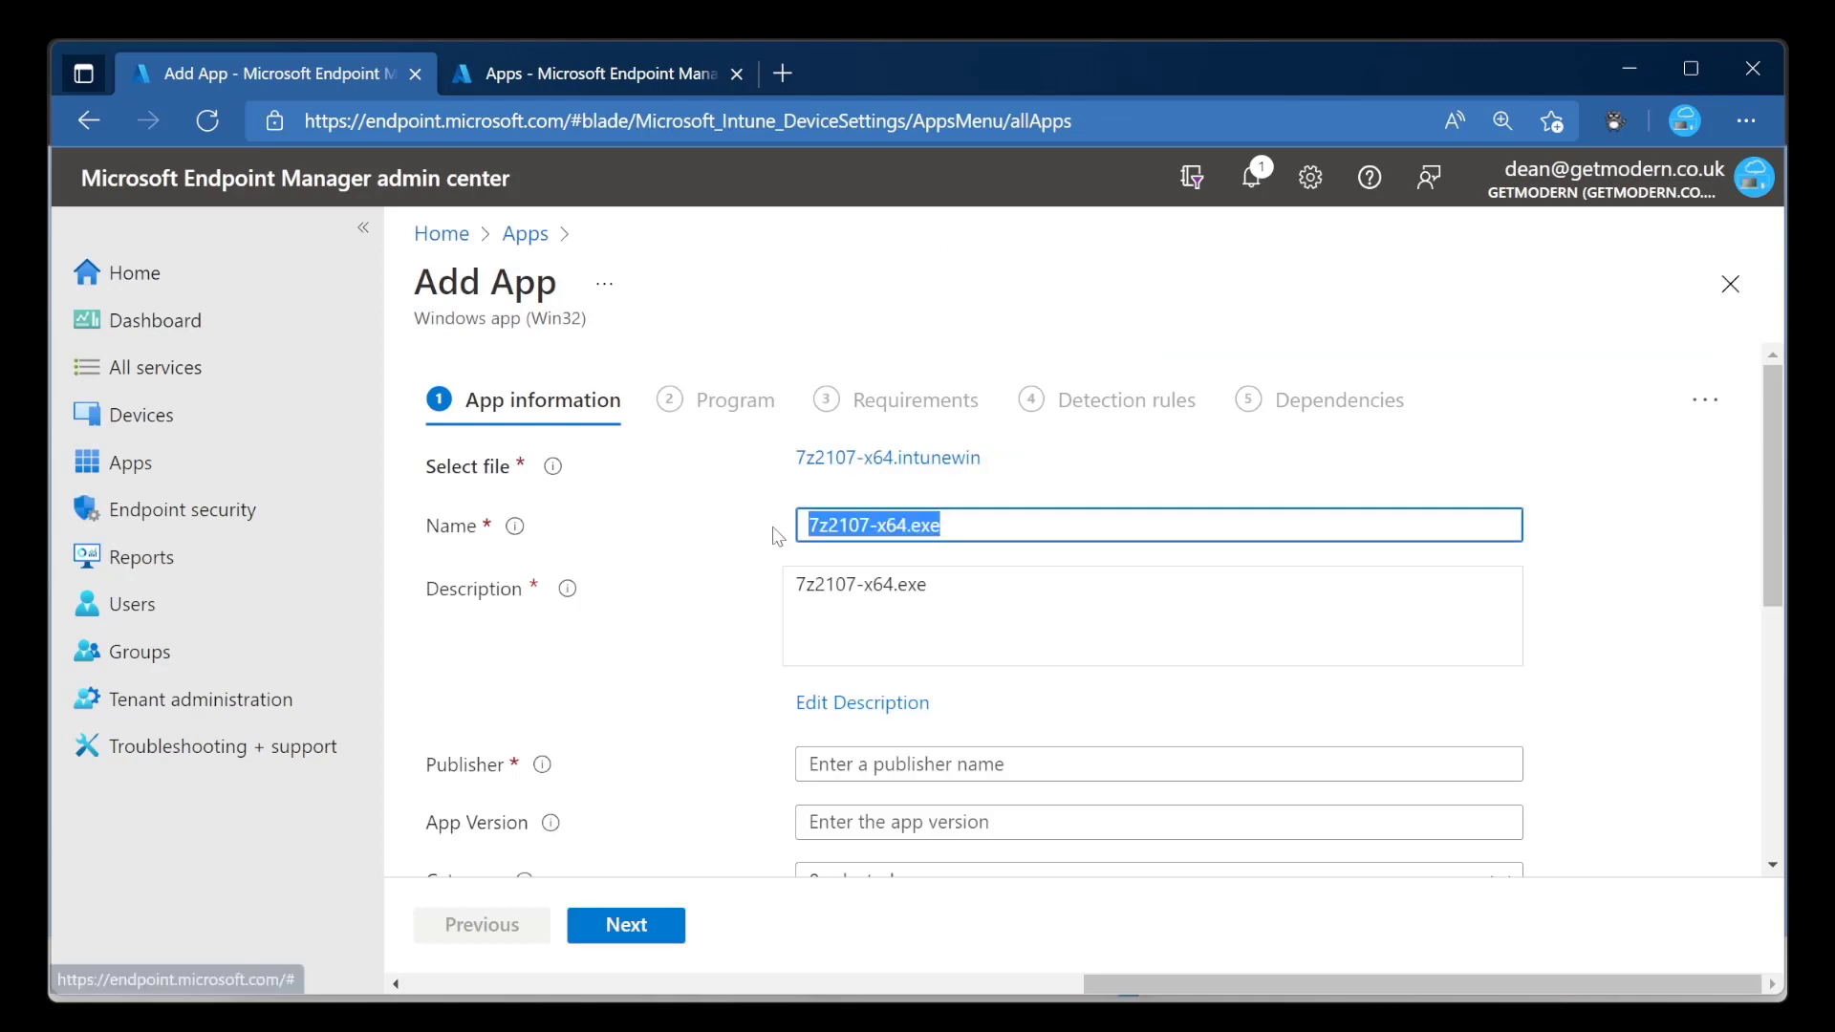
text(7zip 21.07)
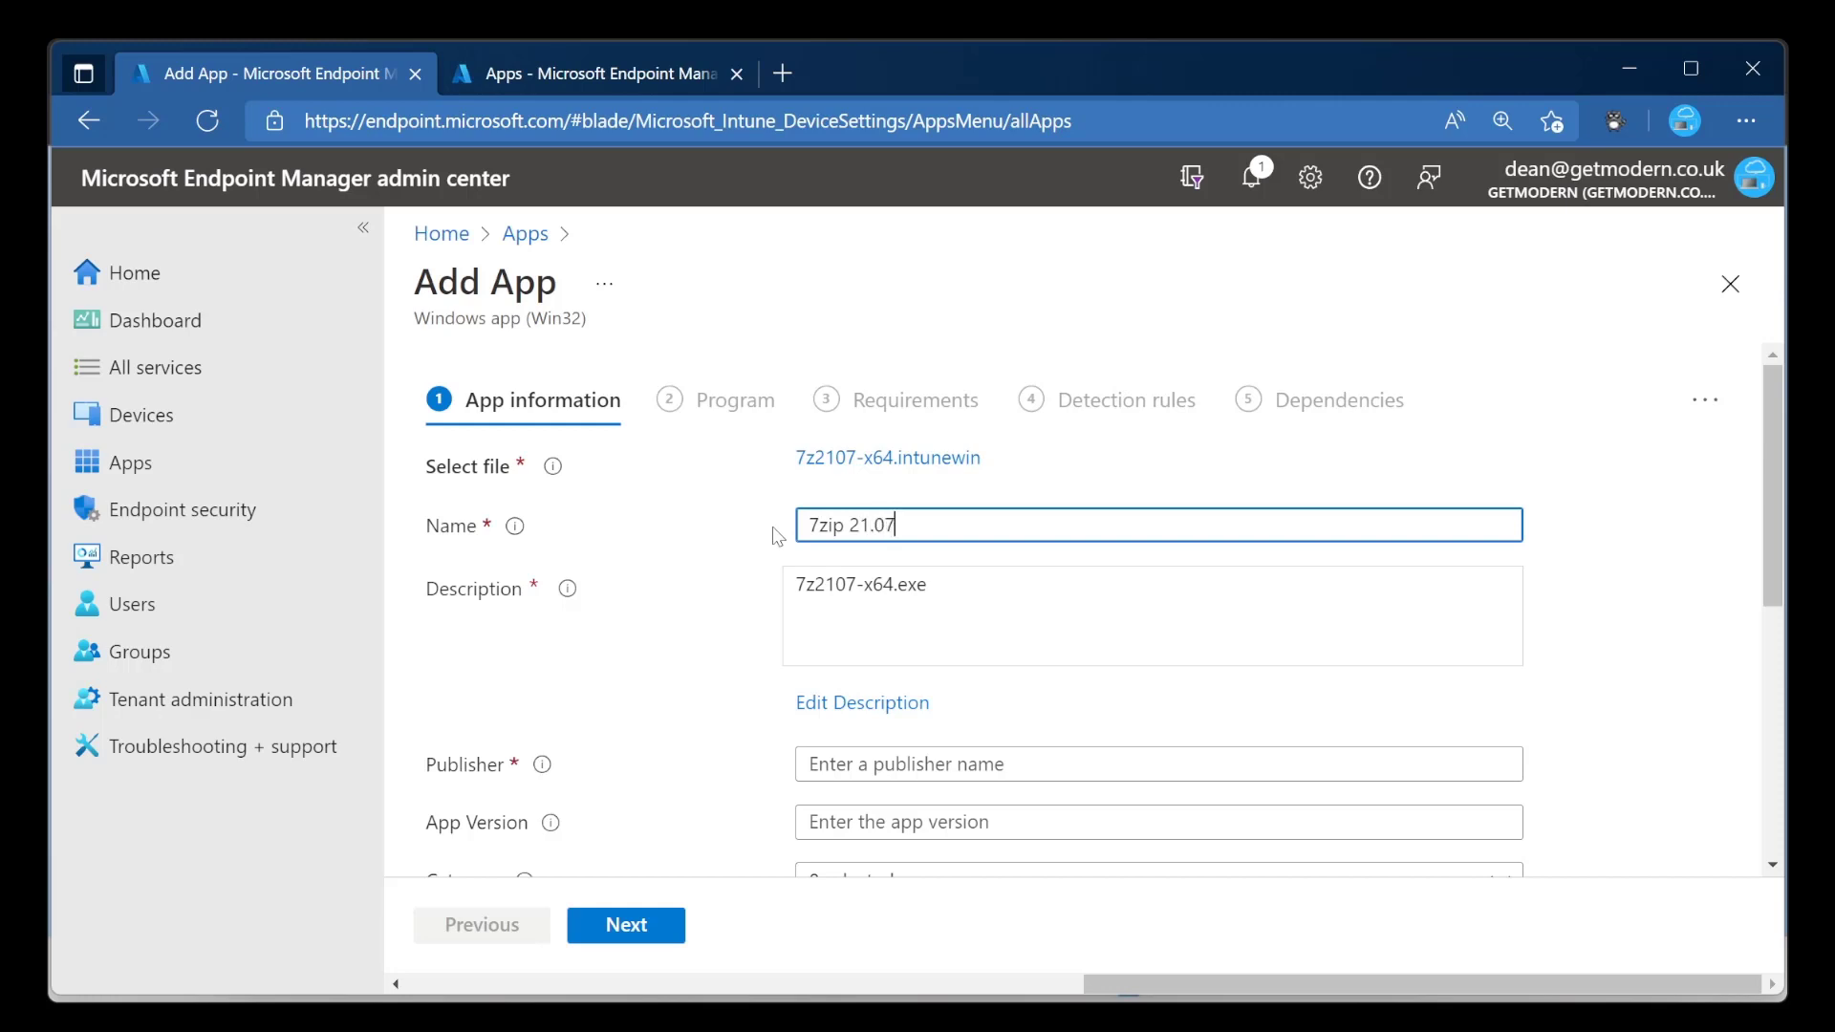
Enter Igor Pavlov as the app's publisher.
scroll(1200, 631, down, 3)
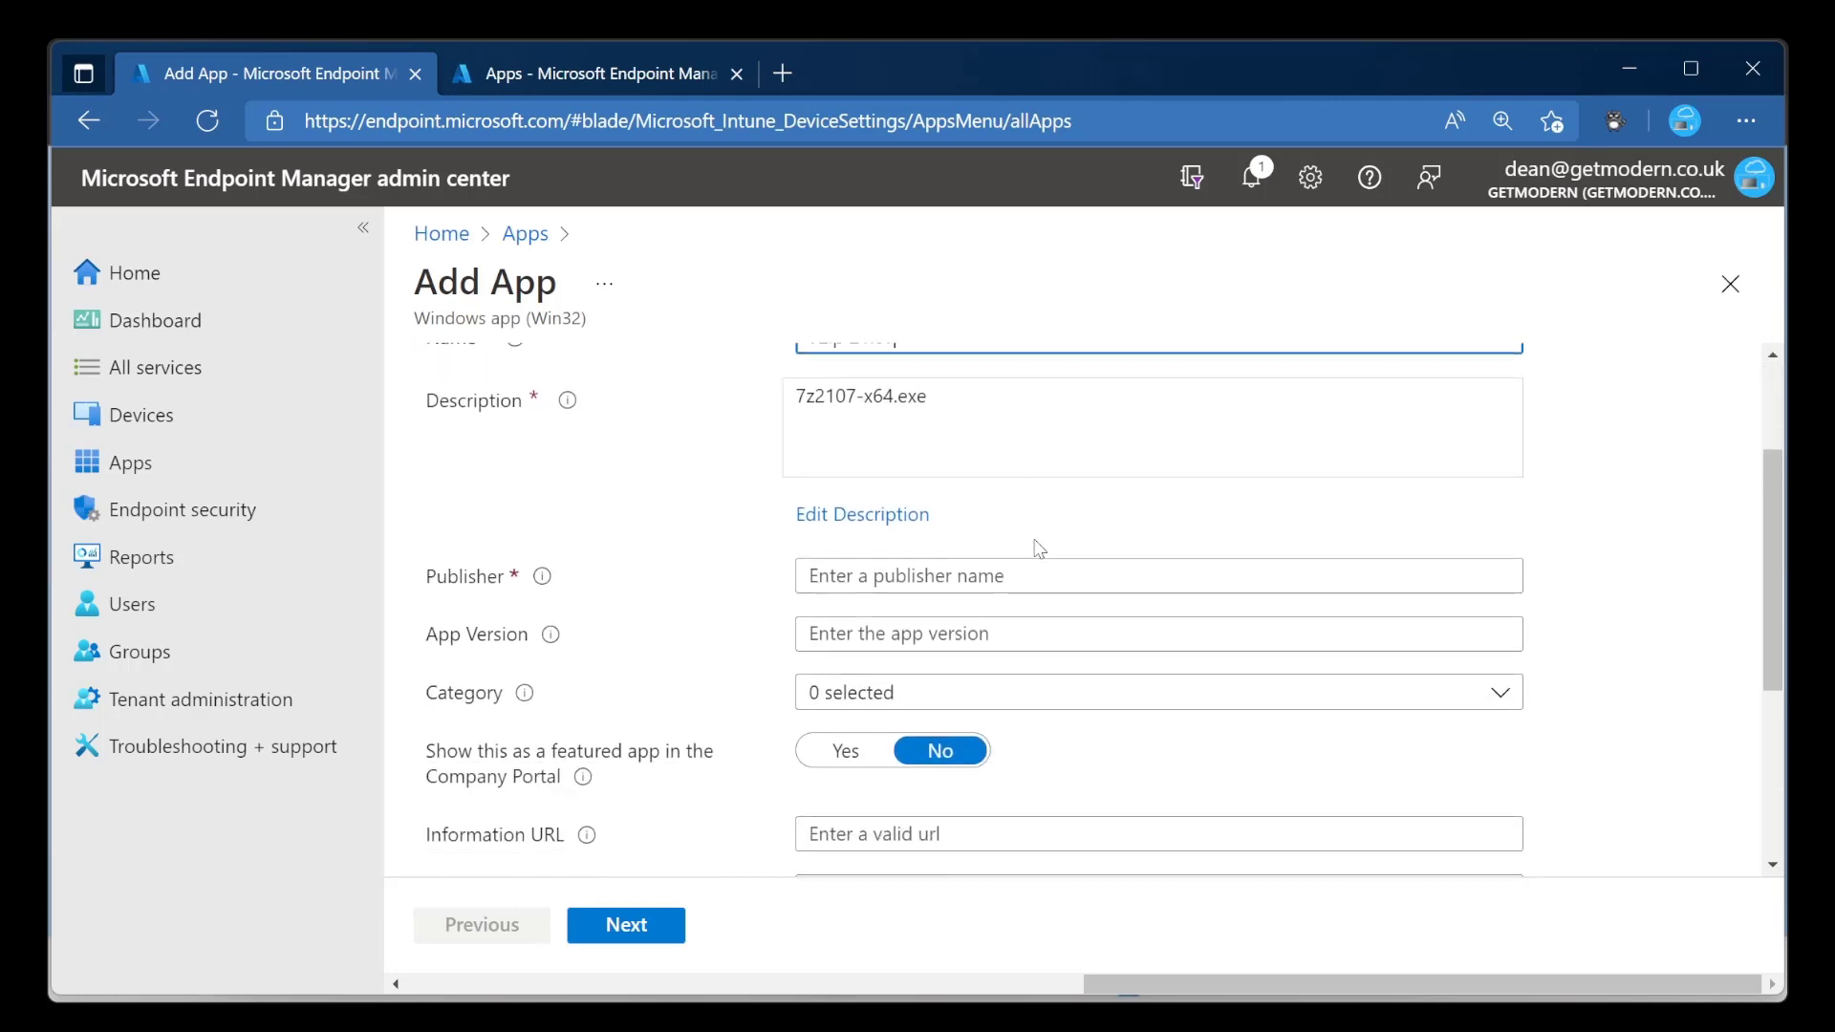
click(1019, 444)
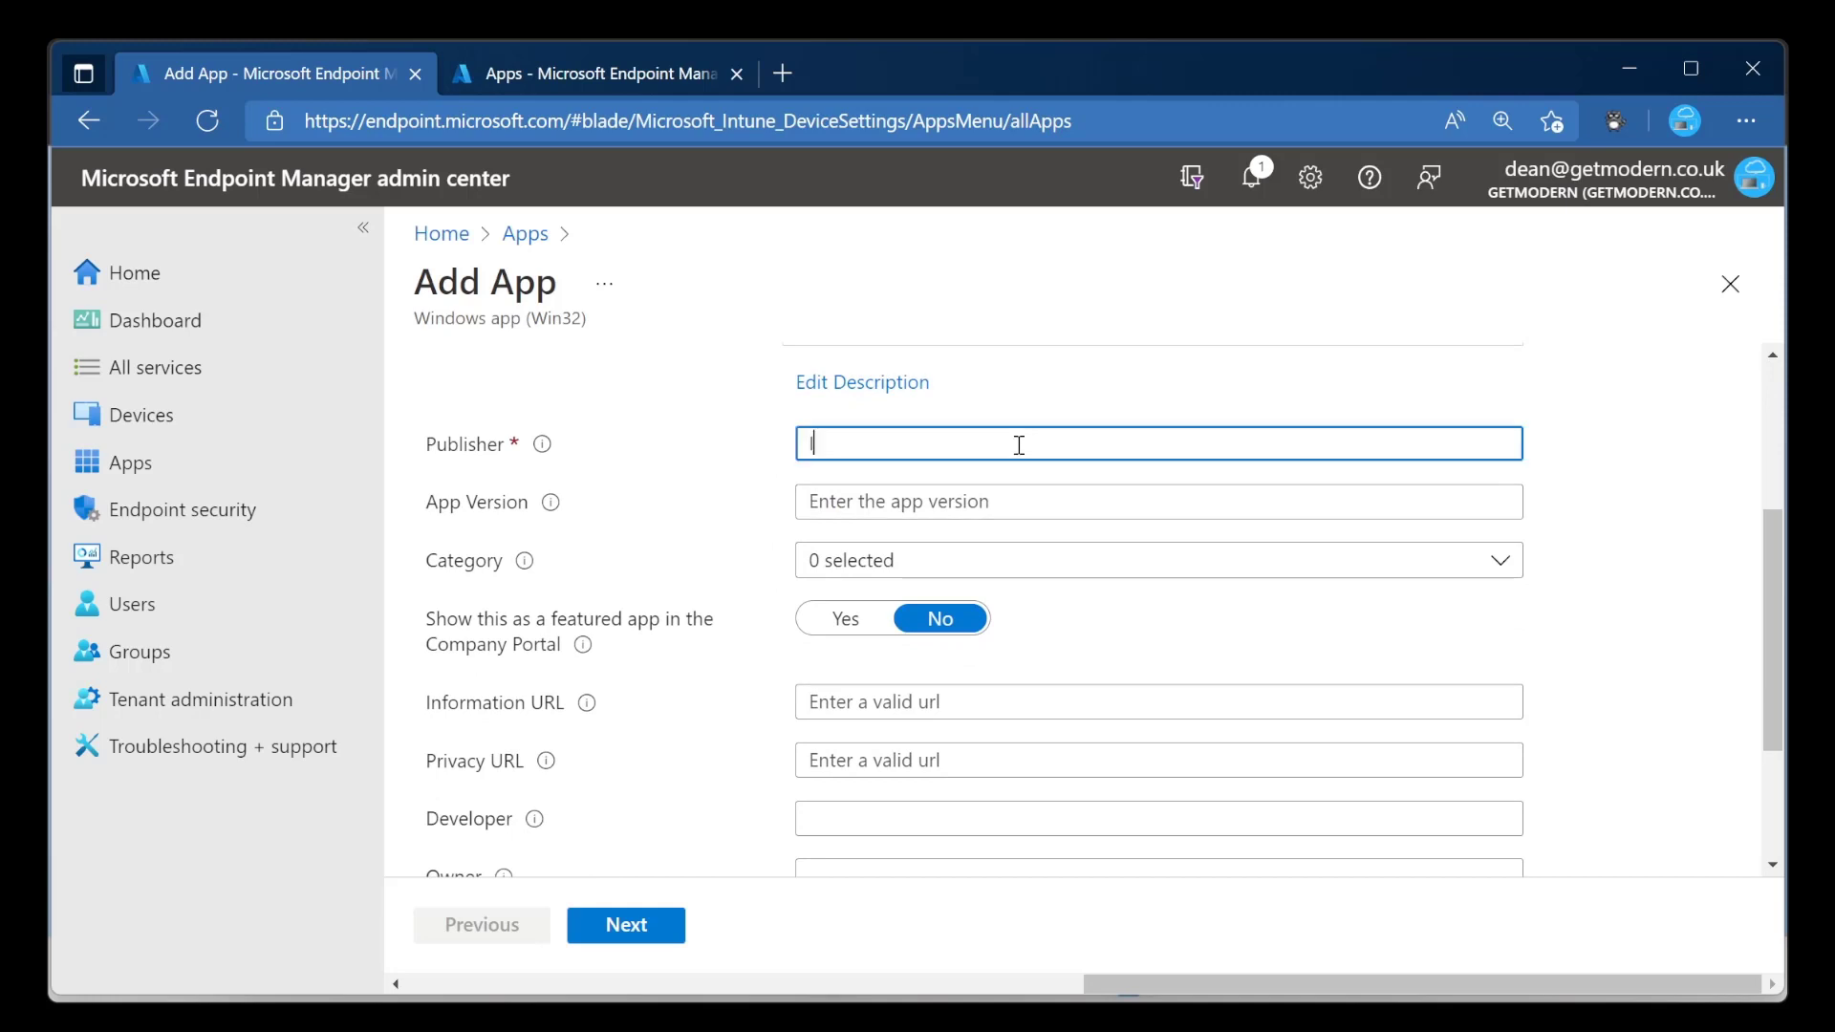
text(Igno)
key(BackSpace)
key(BackSpace)
text(or)
Set the app version to 21.07 and continue to the Program settings.
click(983, 496)
text(21)
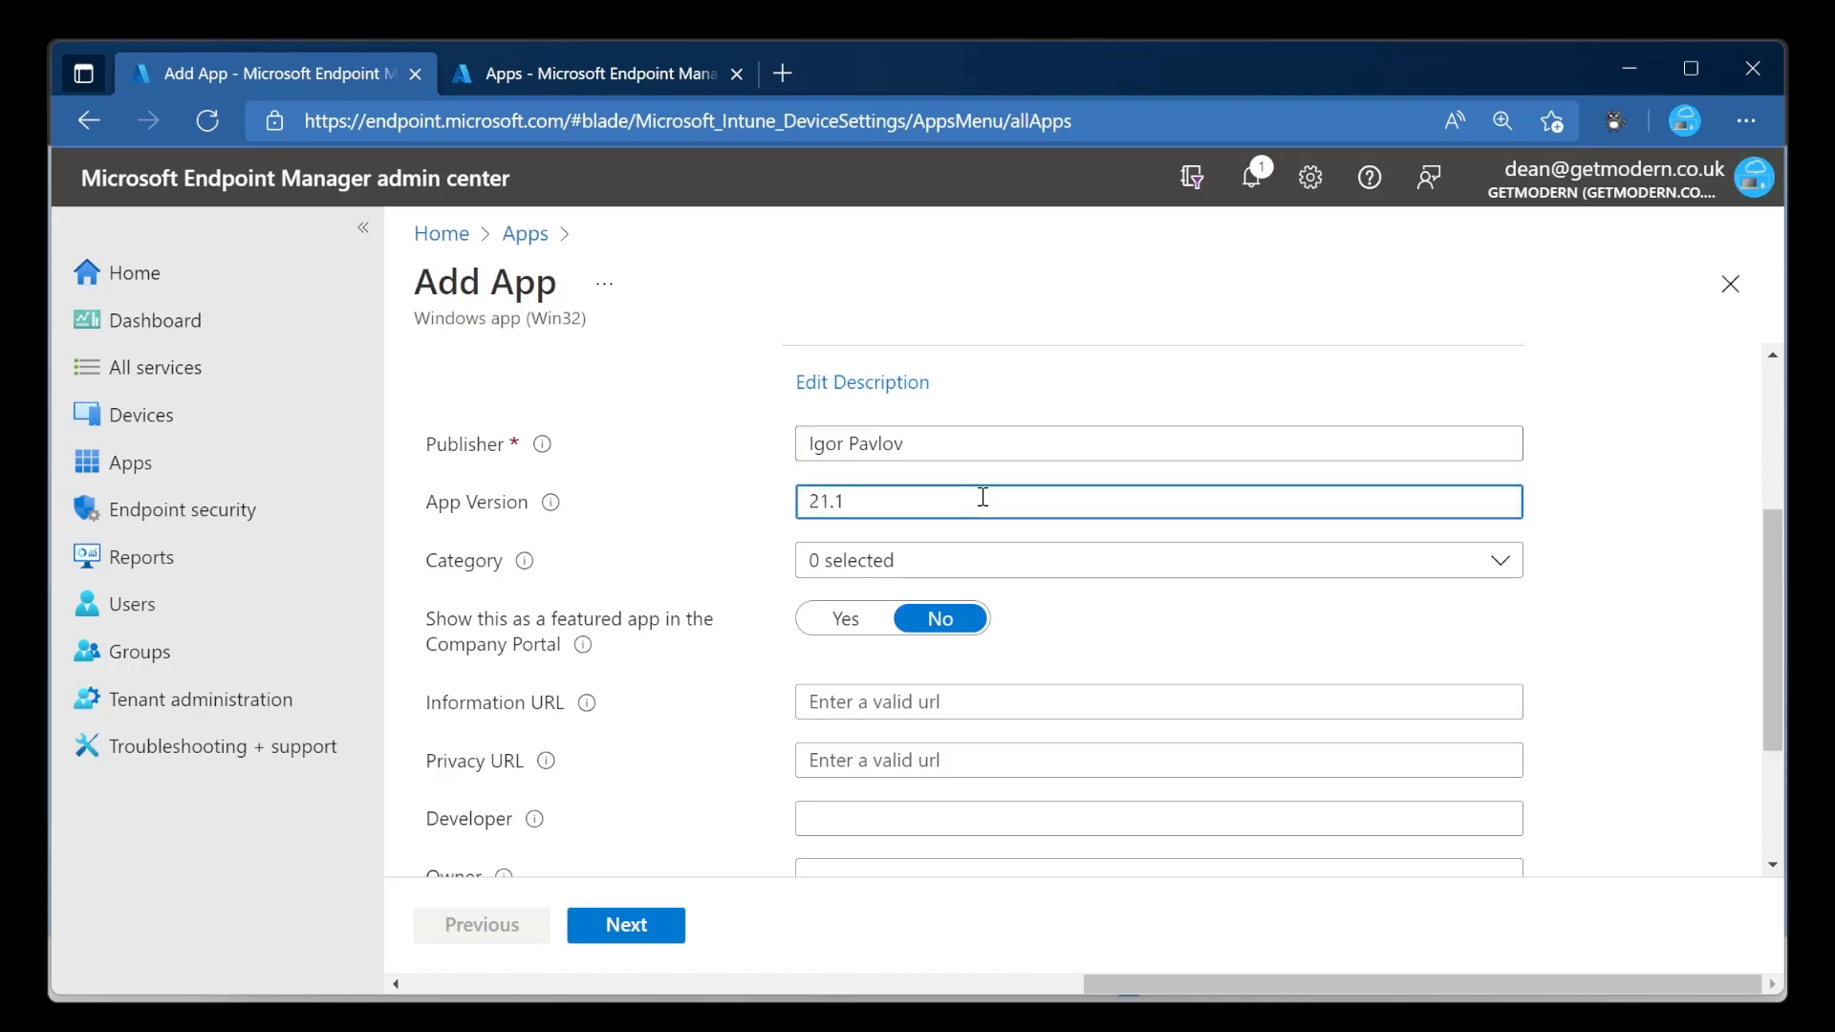
text(.07)
scroll(946, 622, down, 3)
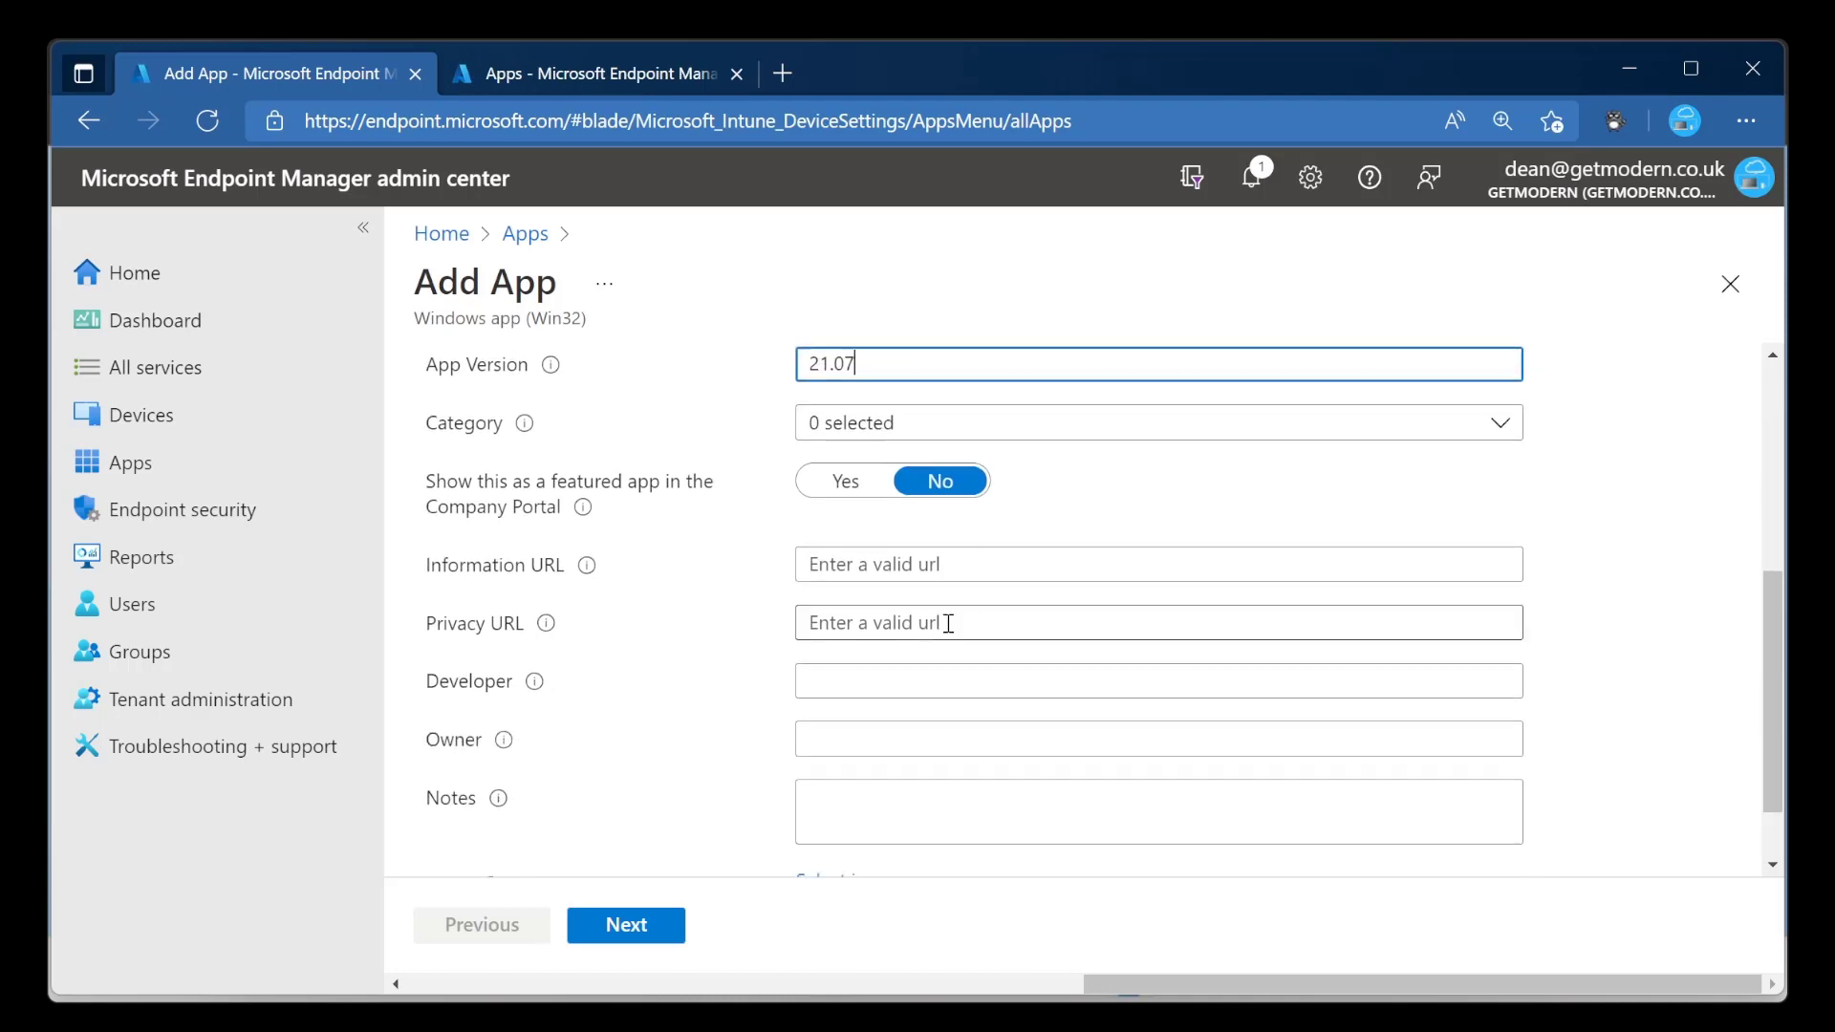
click(649, 922)
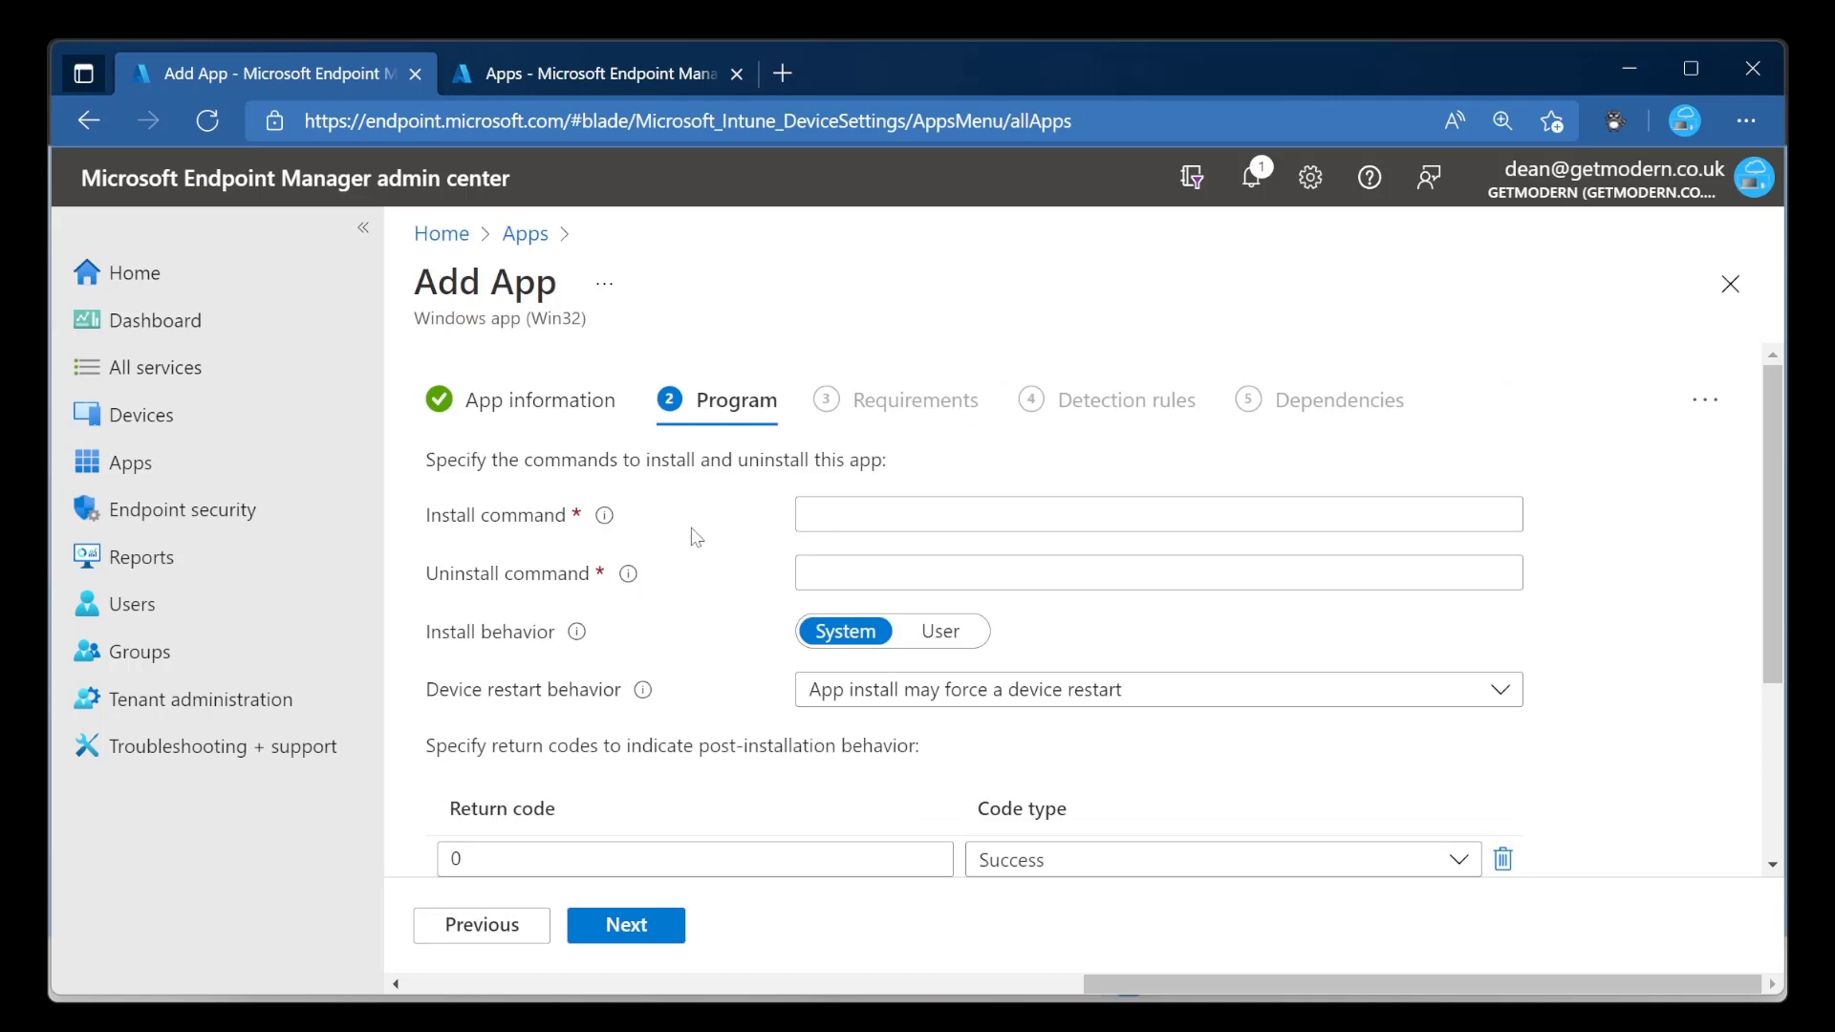
Set the install command to 7z2107-x64.exe /S.
click(854, 514)
key(alt+Tab)
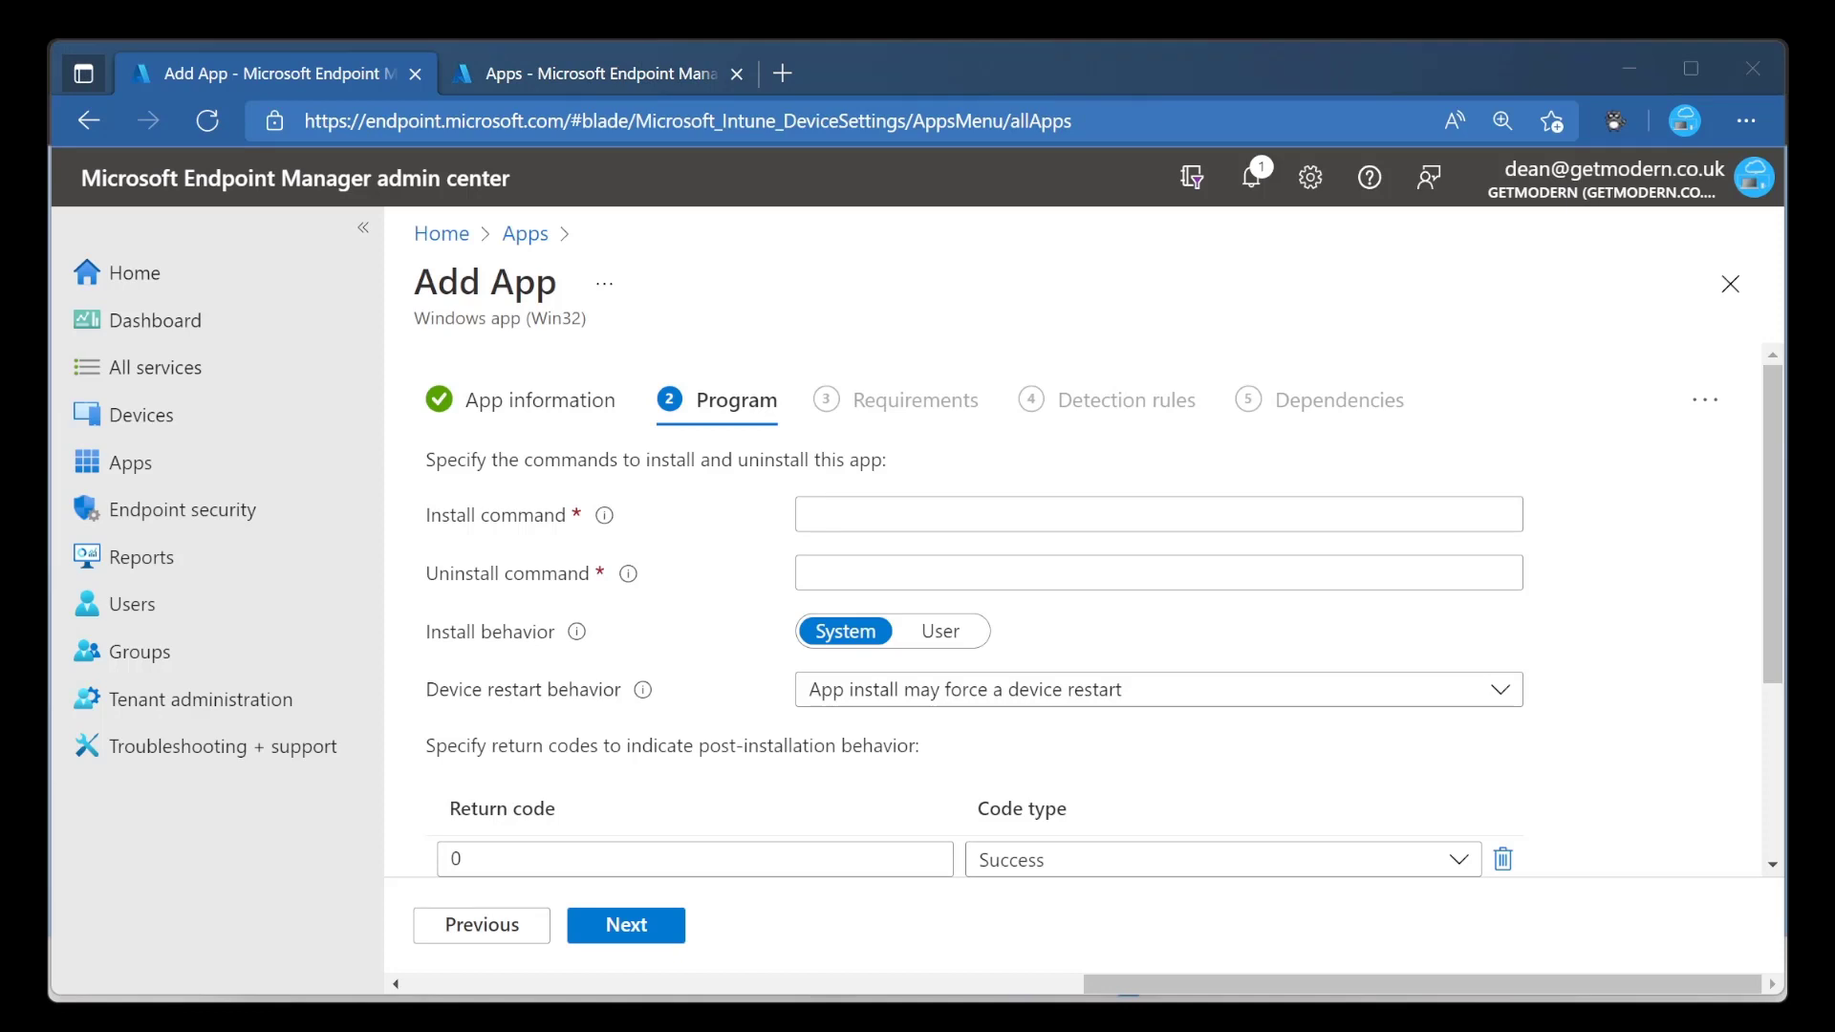
key(alt+Tab)
click(1159, 514)
text(7z2107-x64.exe /S)
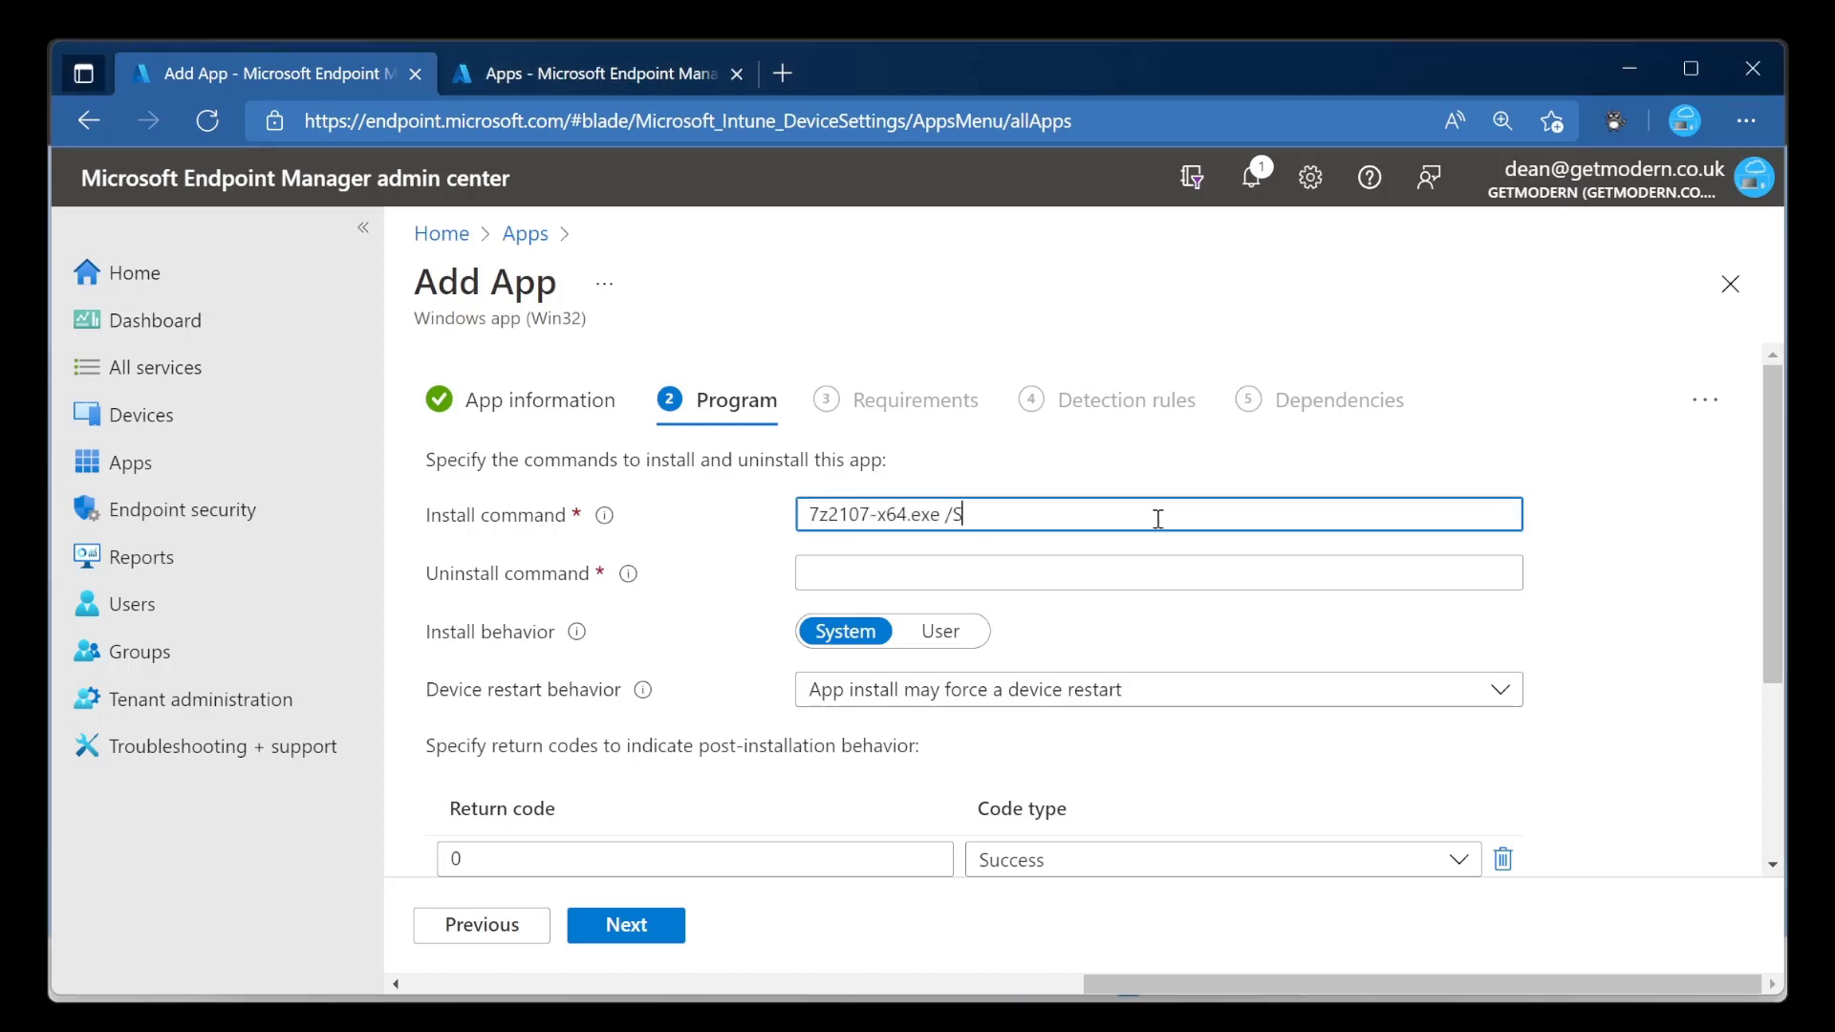
Set the uninstall command to C:\Program Files\7-Zip\Uninstall.exe /S, keep the default return codes, and continue to Requirements.
key(alt+Tab)
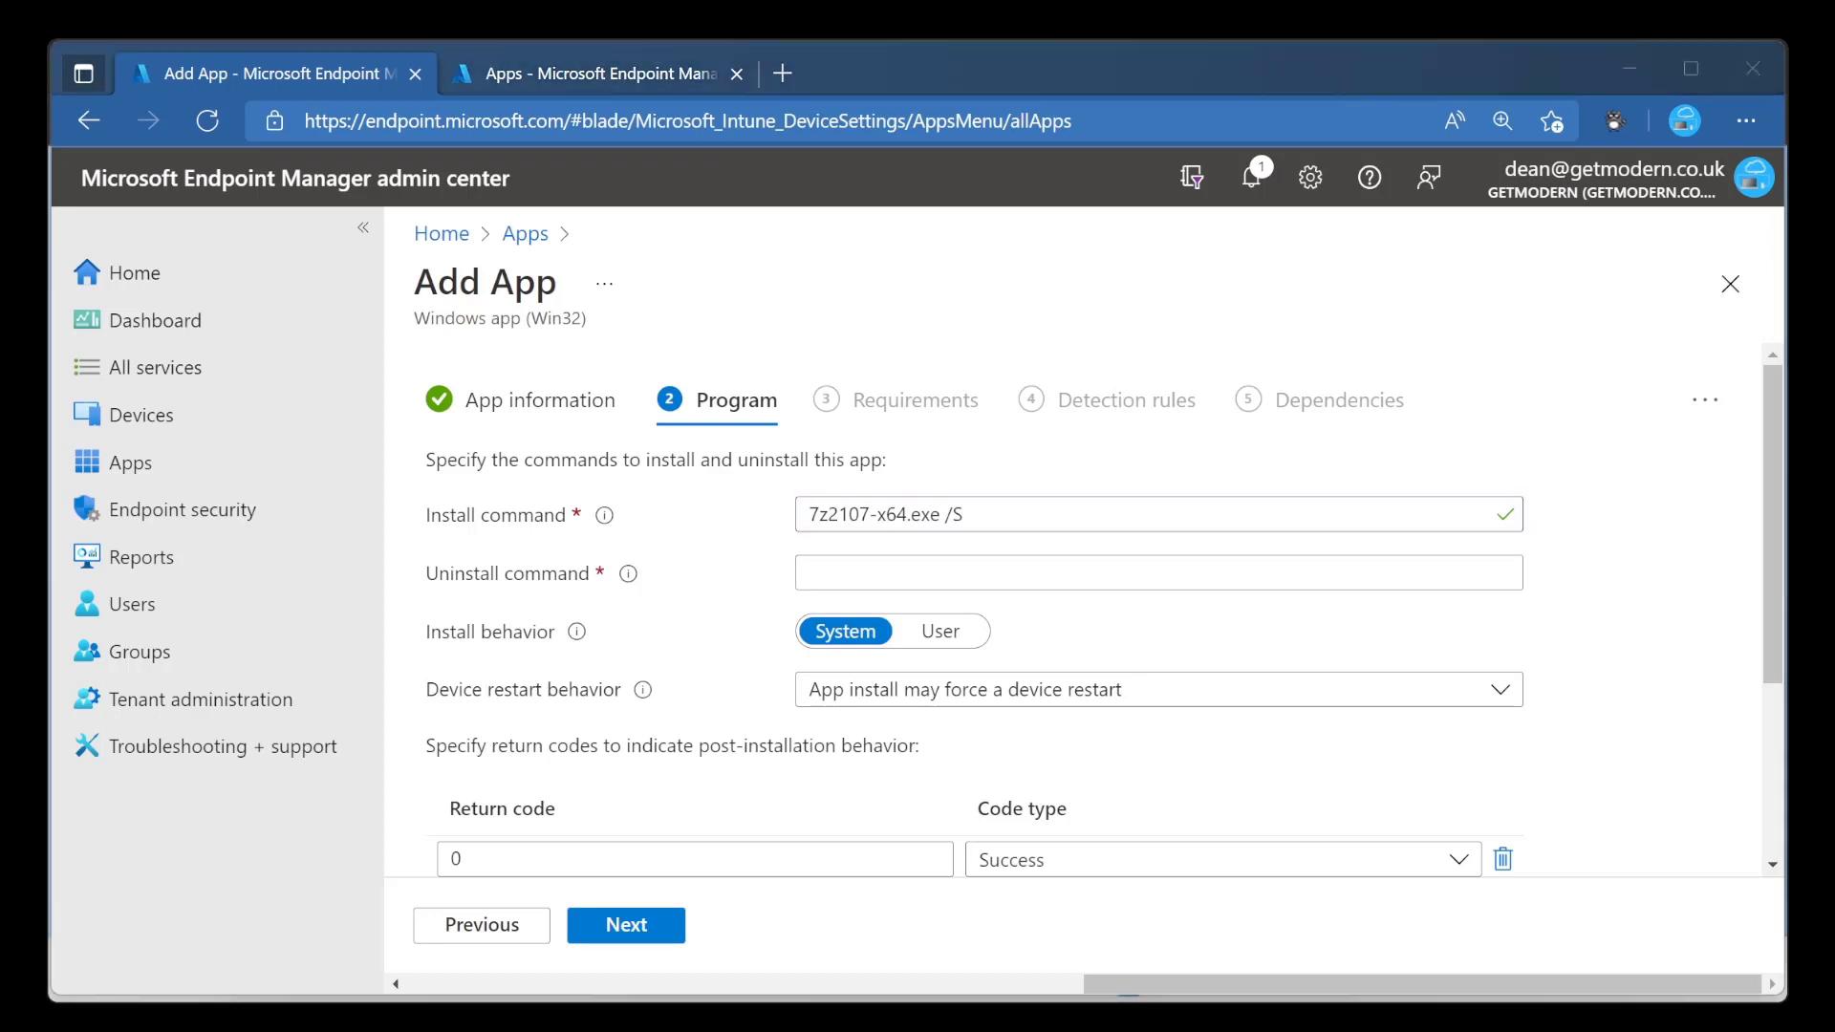
click(1247, 572)
text(C:\Program Files\7-Zip\Uninstall.exe /S)
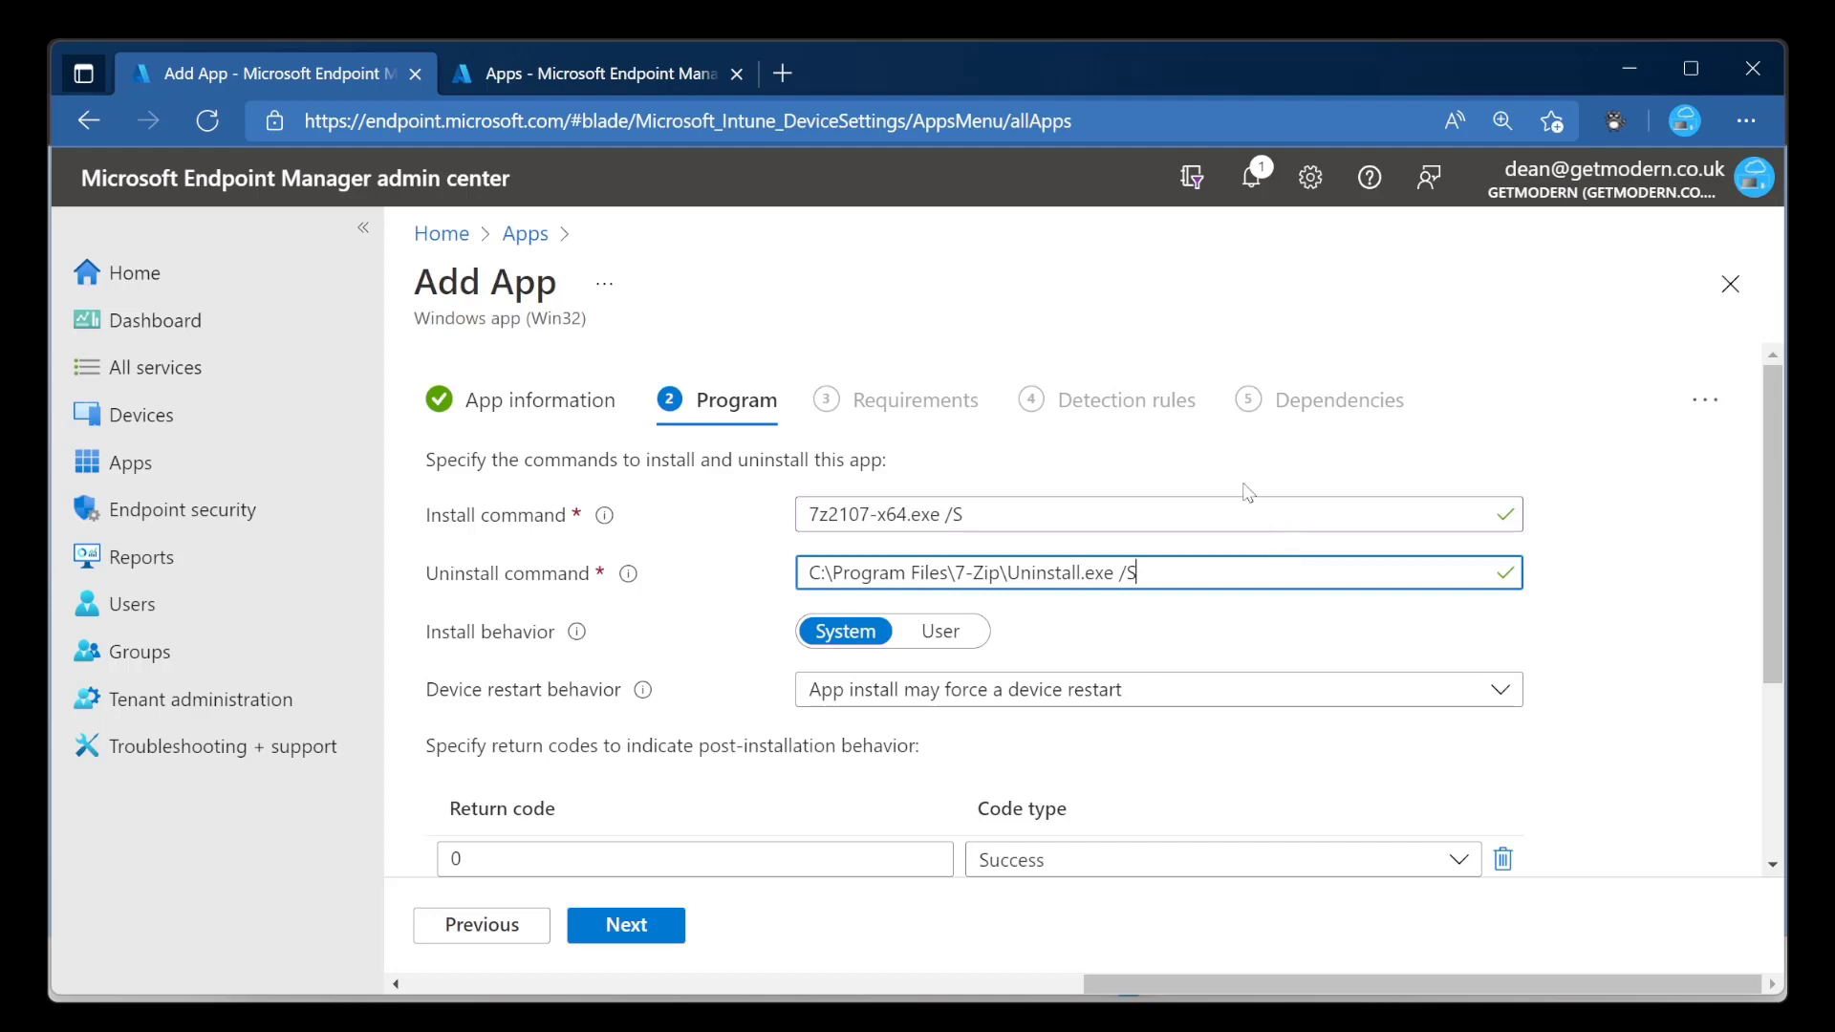
scroll(612, 688, down, 2)
scroll(626, 704, down, 1)
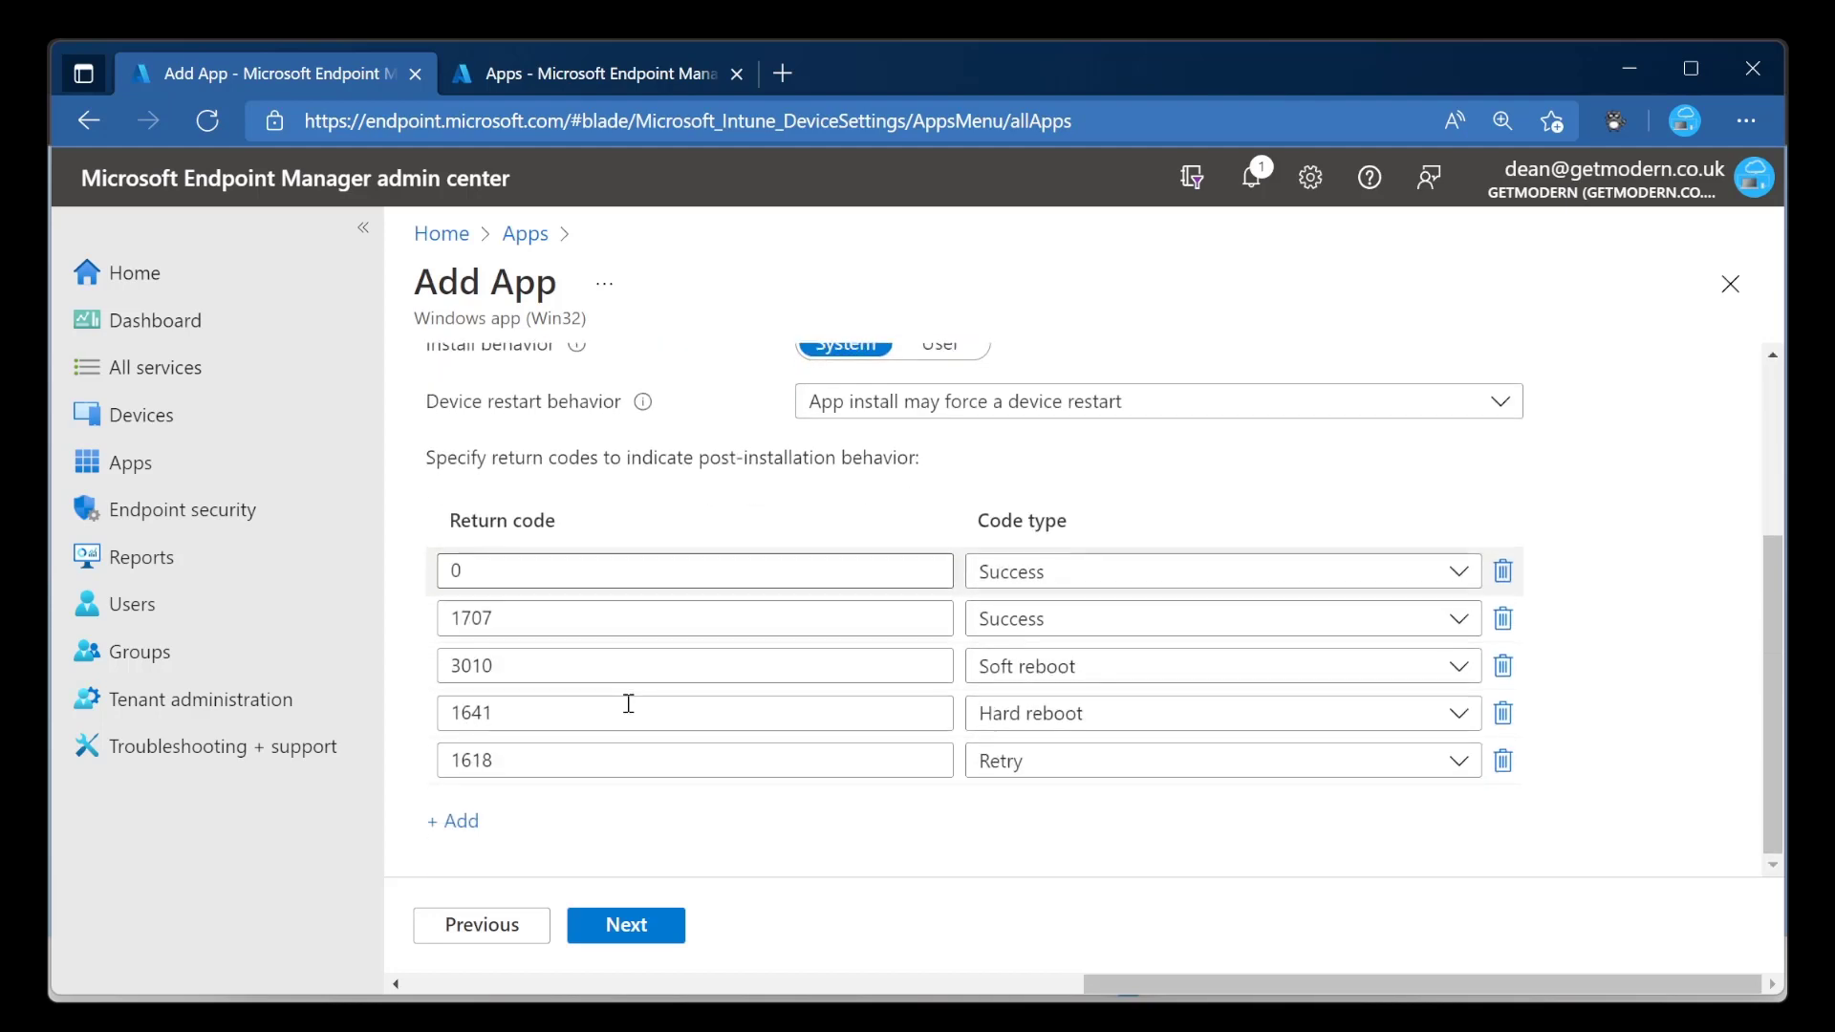
scroll(712, 762, up, 3)
scroll(726, 776, down, 3)
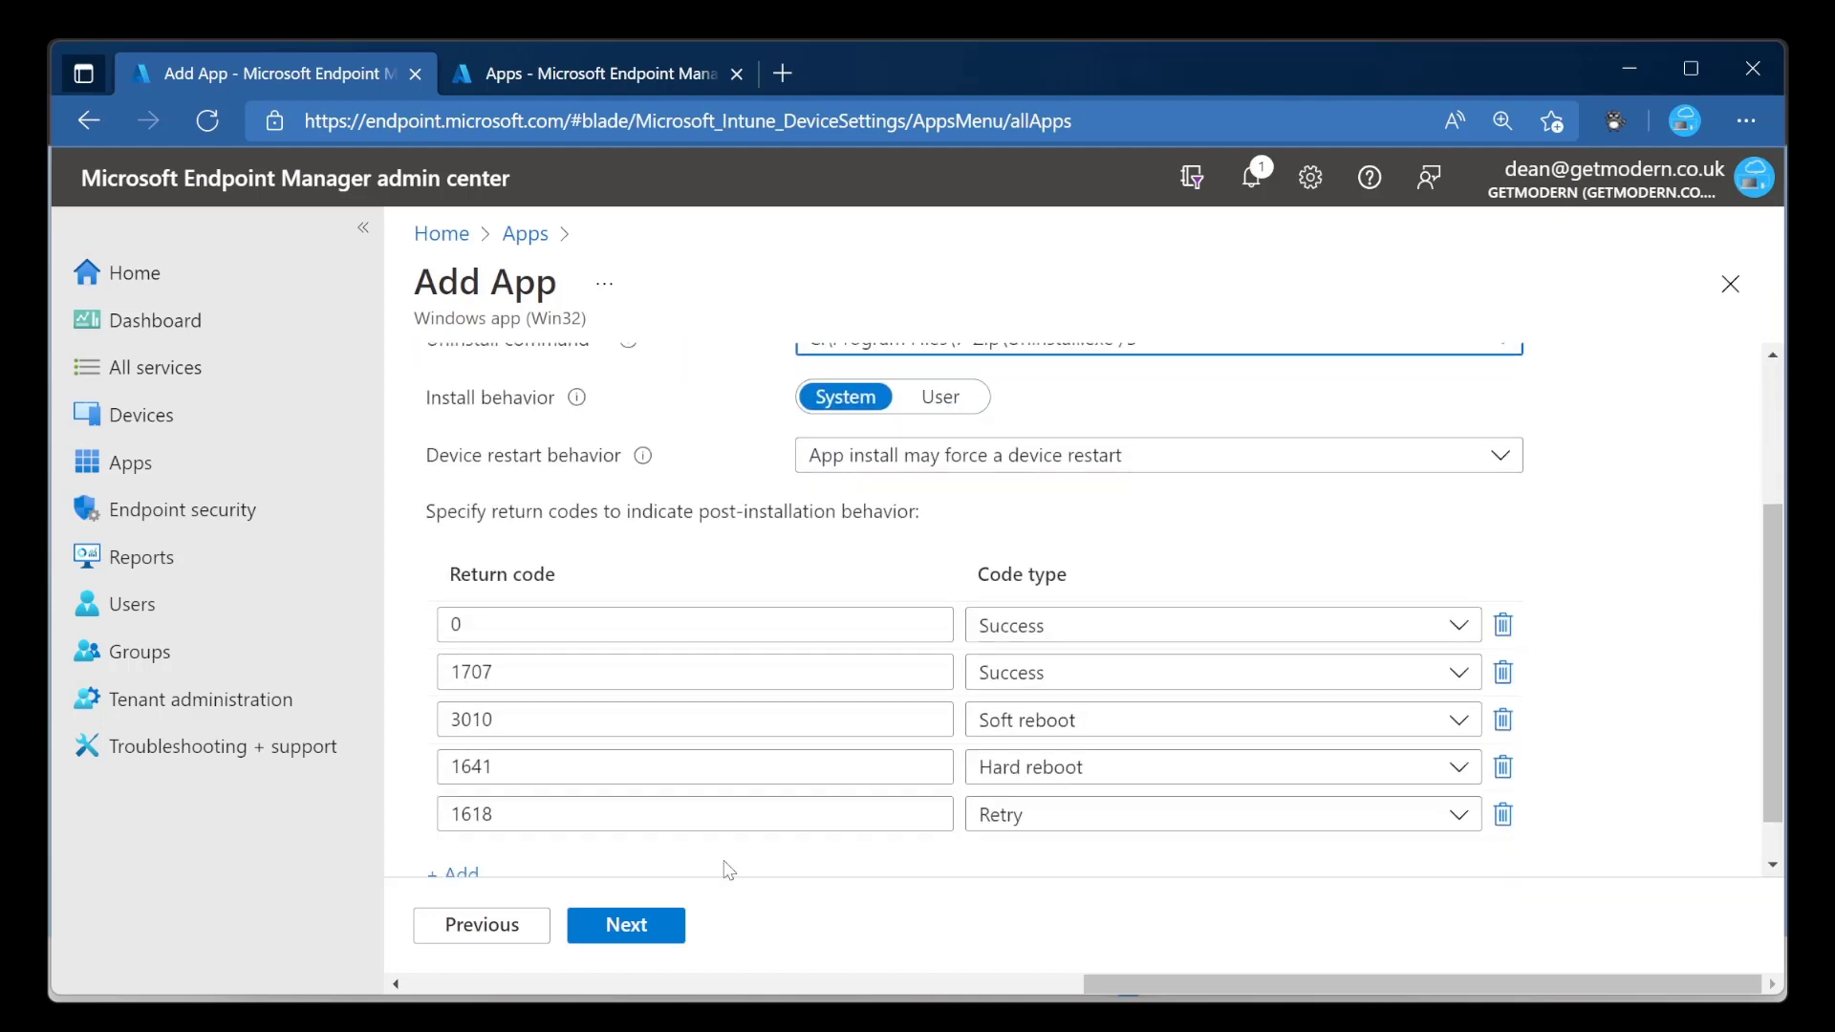
click(667, 925)
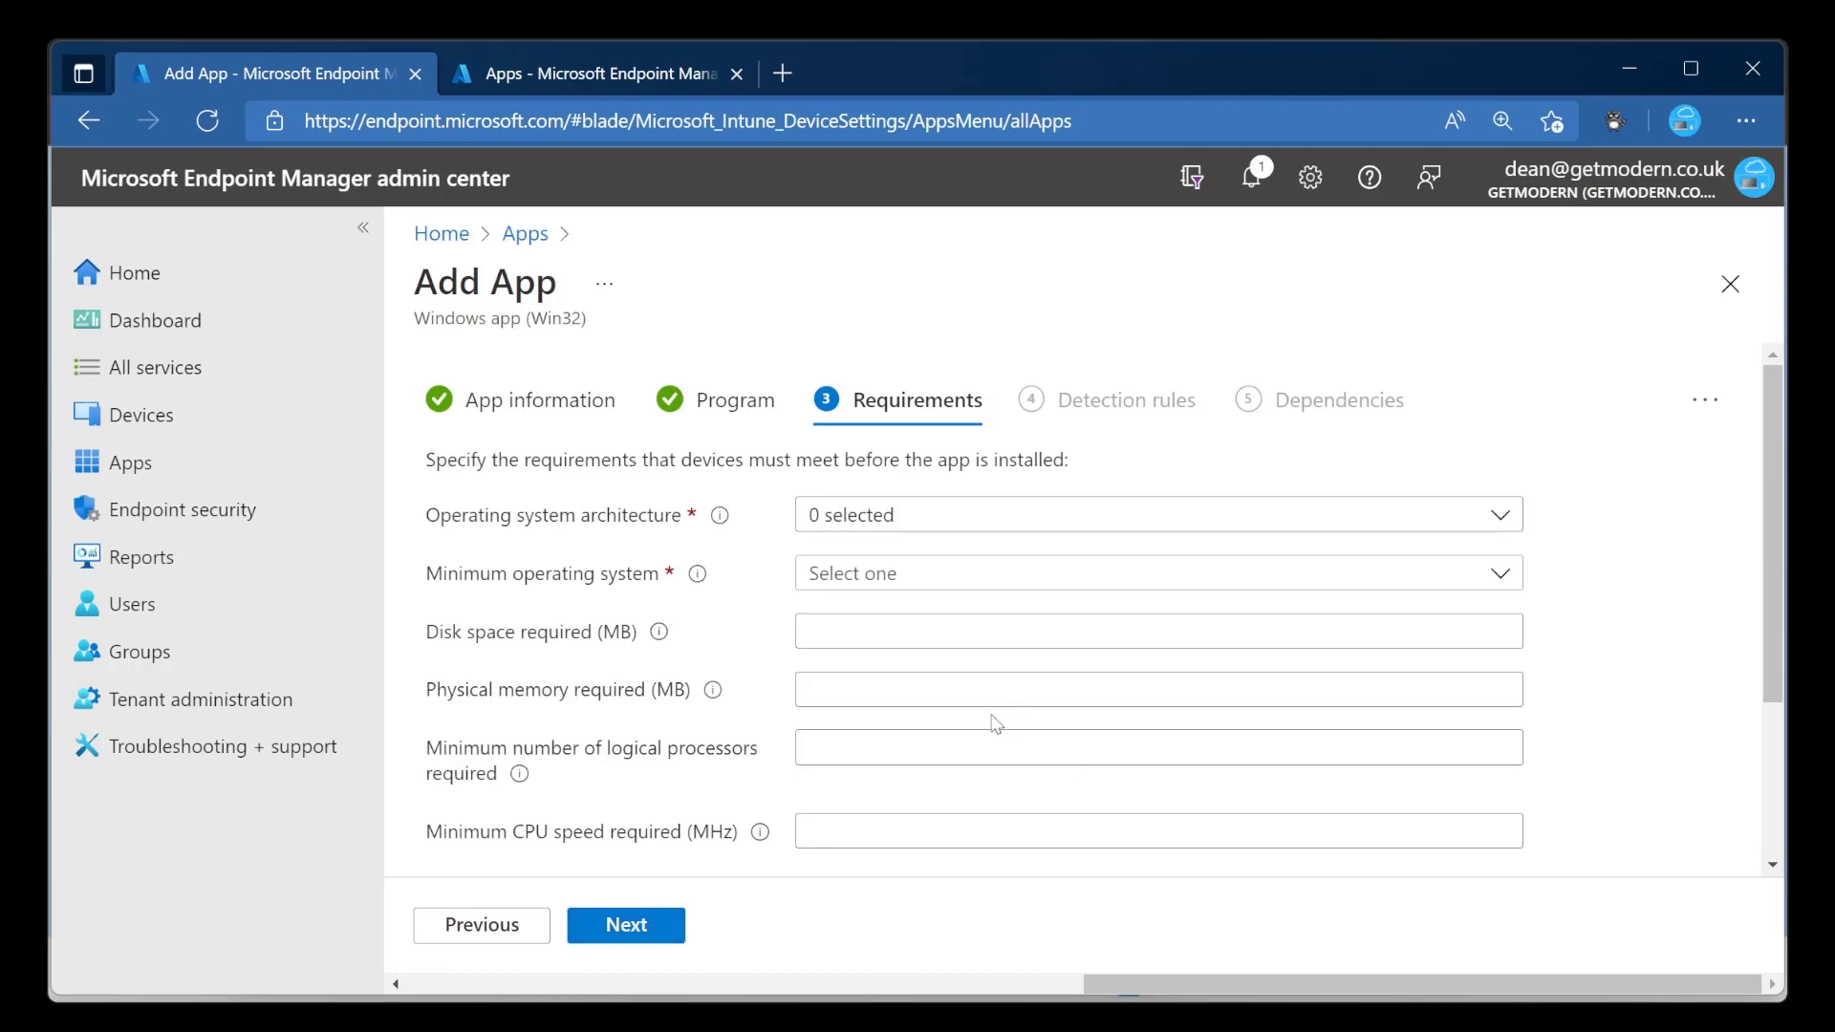
Require the 64-bit operating system architecture for the app.
click(1011, 514)
click(821, 603)
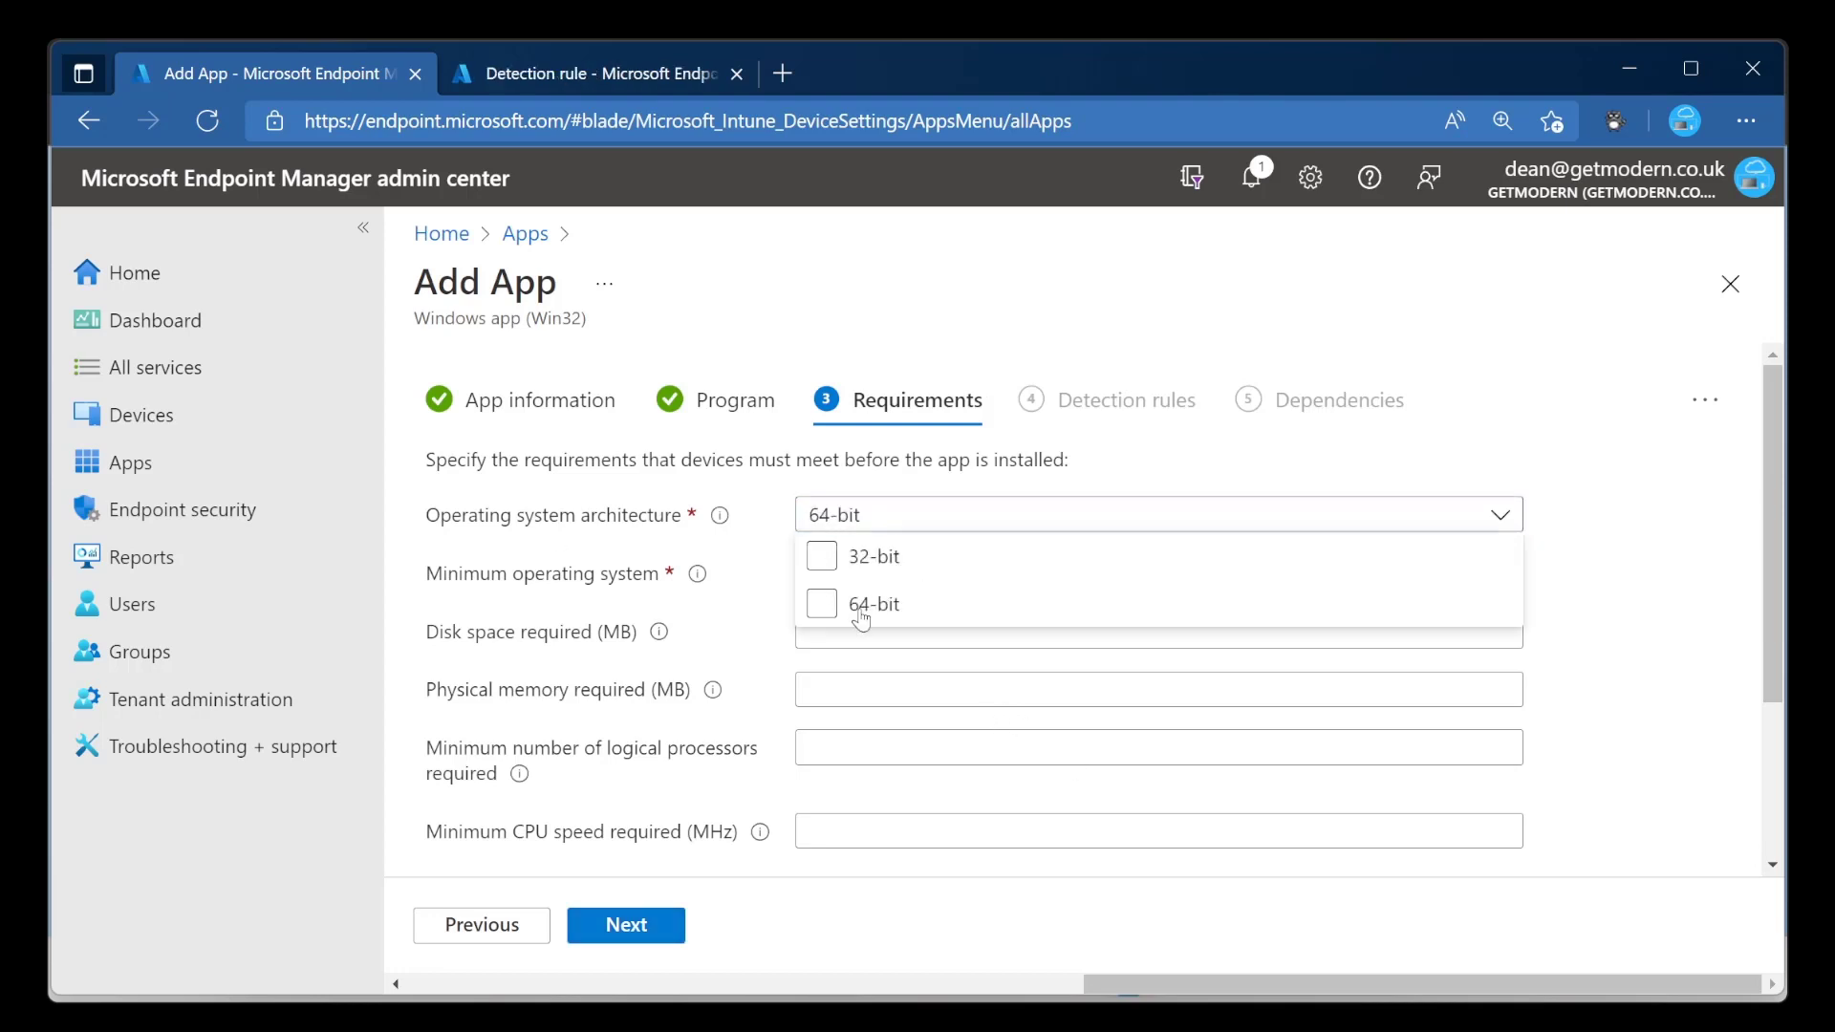
click(1544, 443)
Set the minimum operating system to Windows 10 20H2 and continue to Detection rules.
click(929, 579)
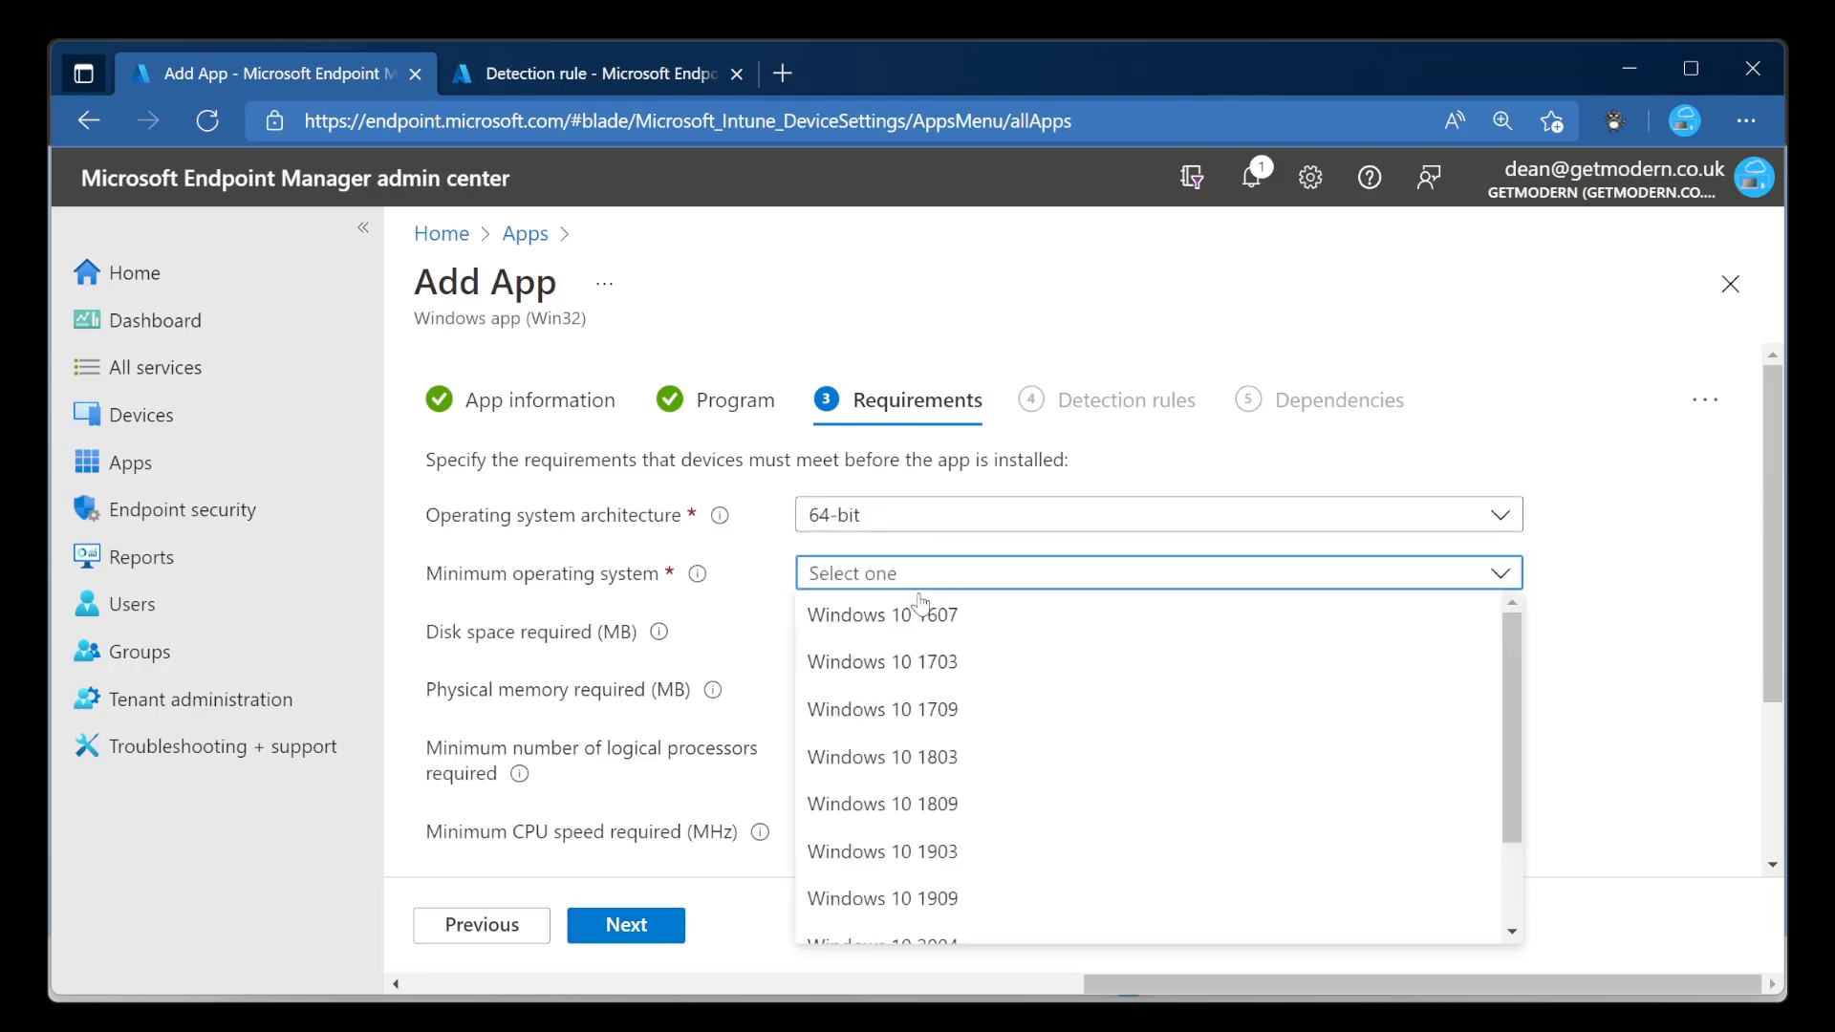
scroll(1008, 786, down, 2)
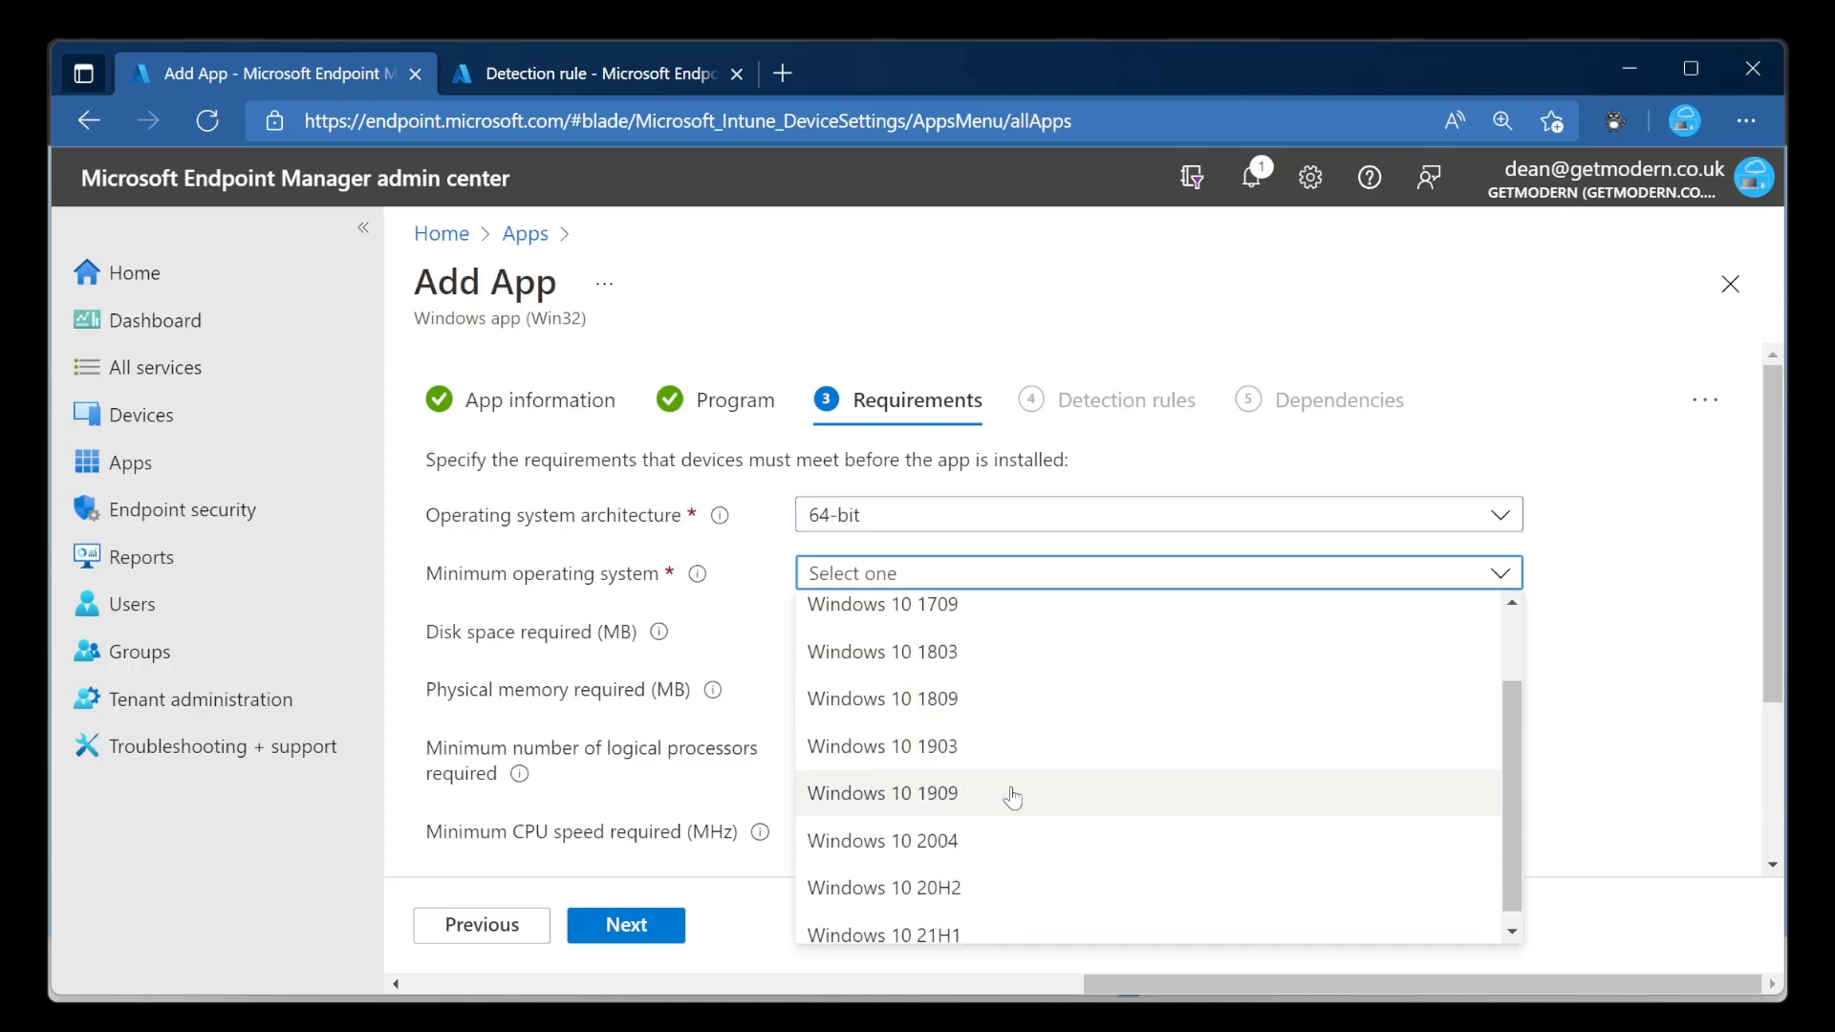
click(1003, 888)
click(1114, 583)
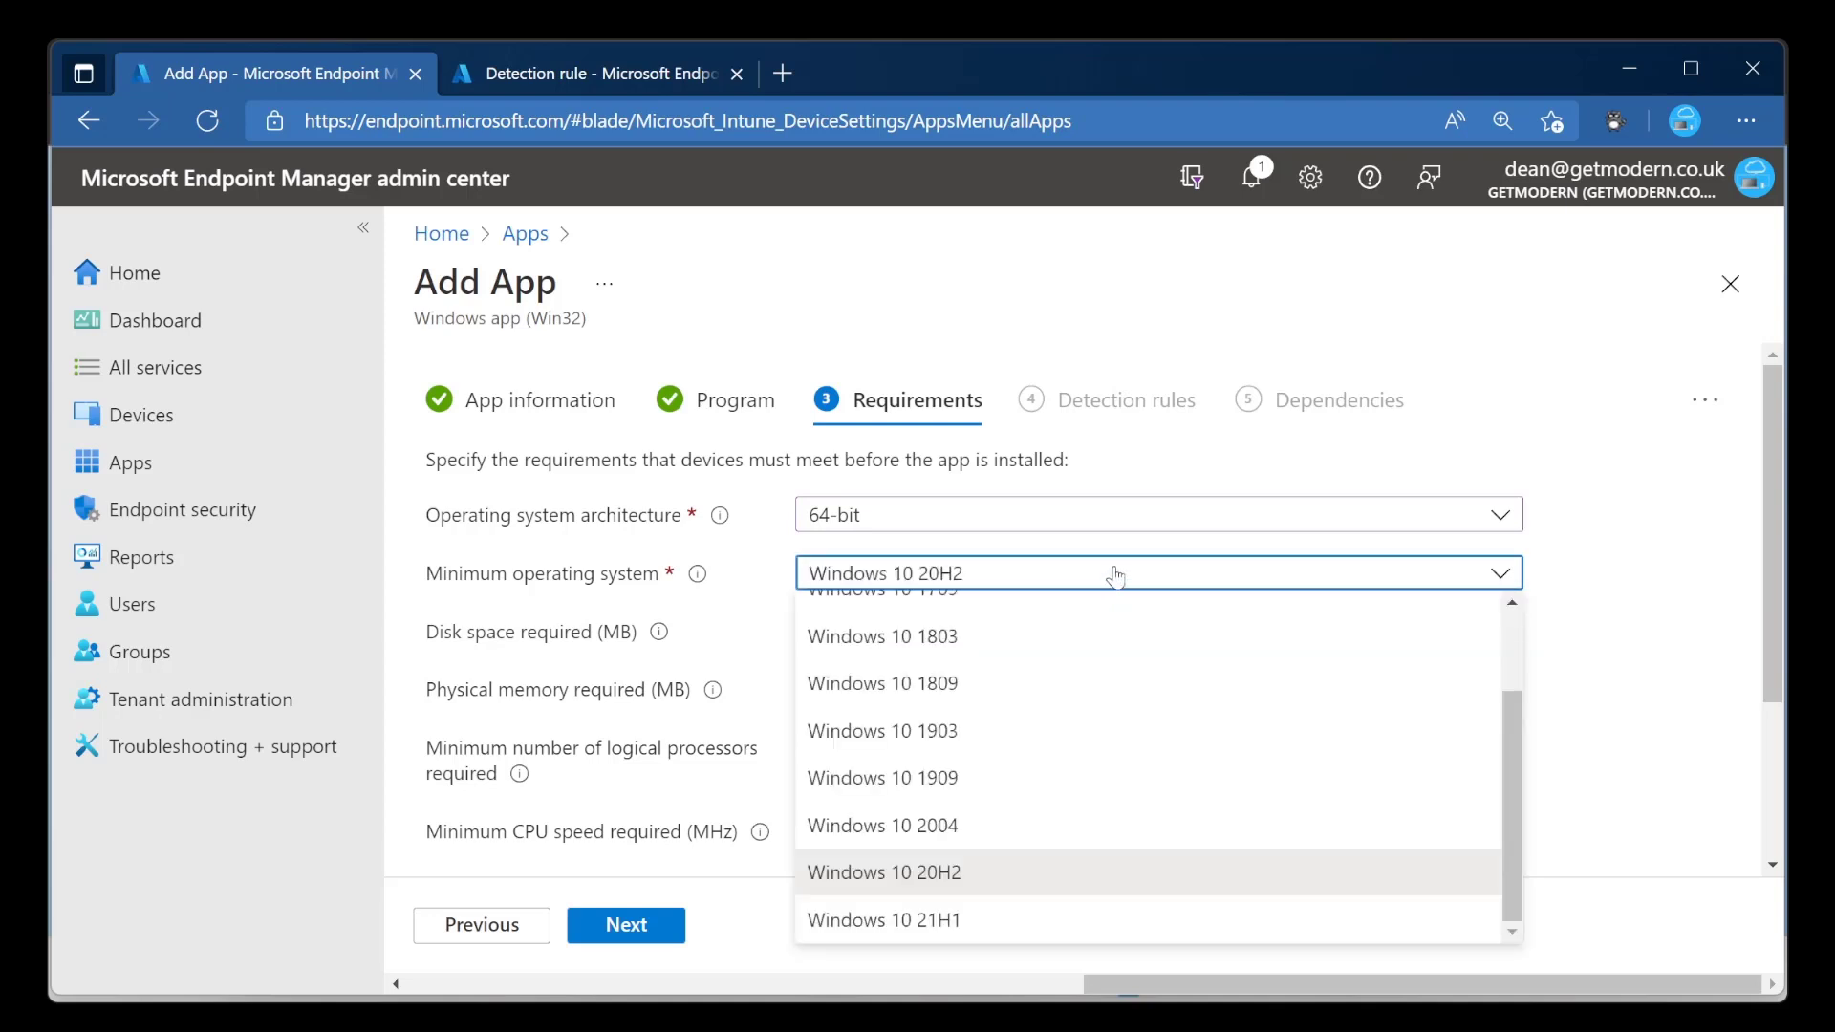
scroll(1145, 769, up, 2)
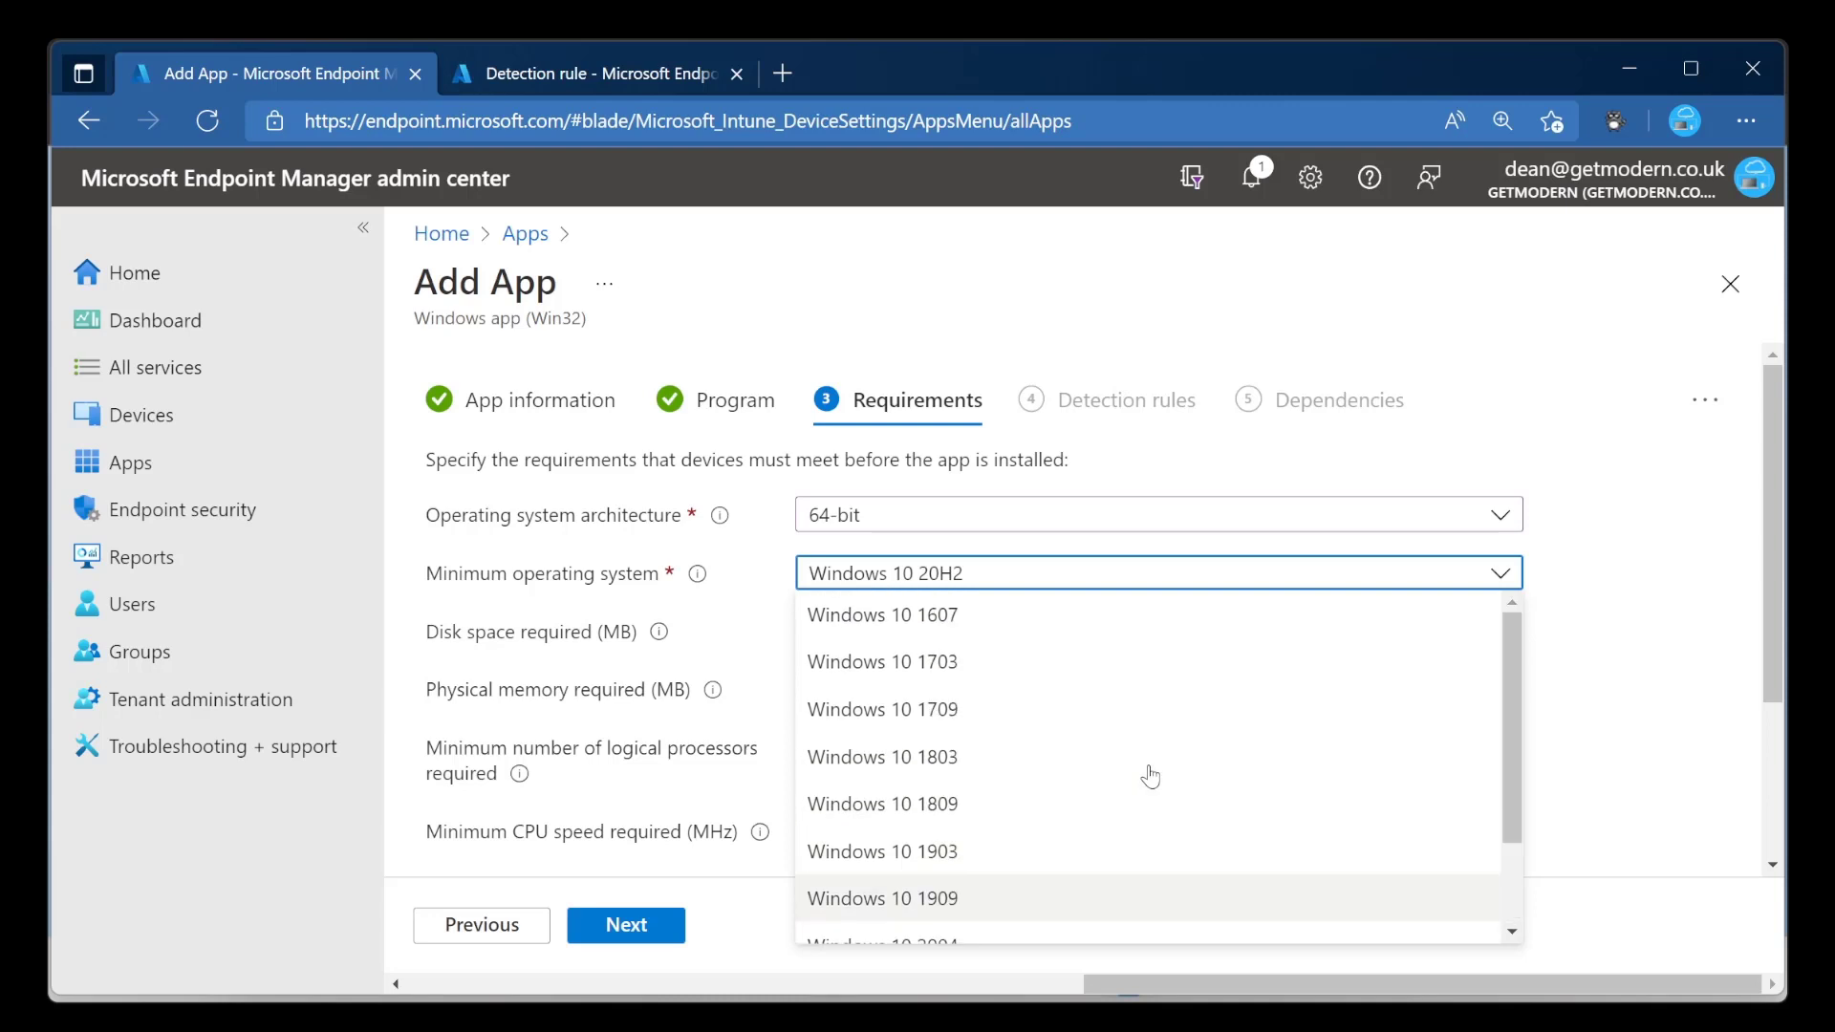
scroll(1123, 793, down, 2)
click(1023, 873)
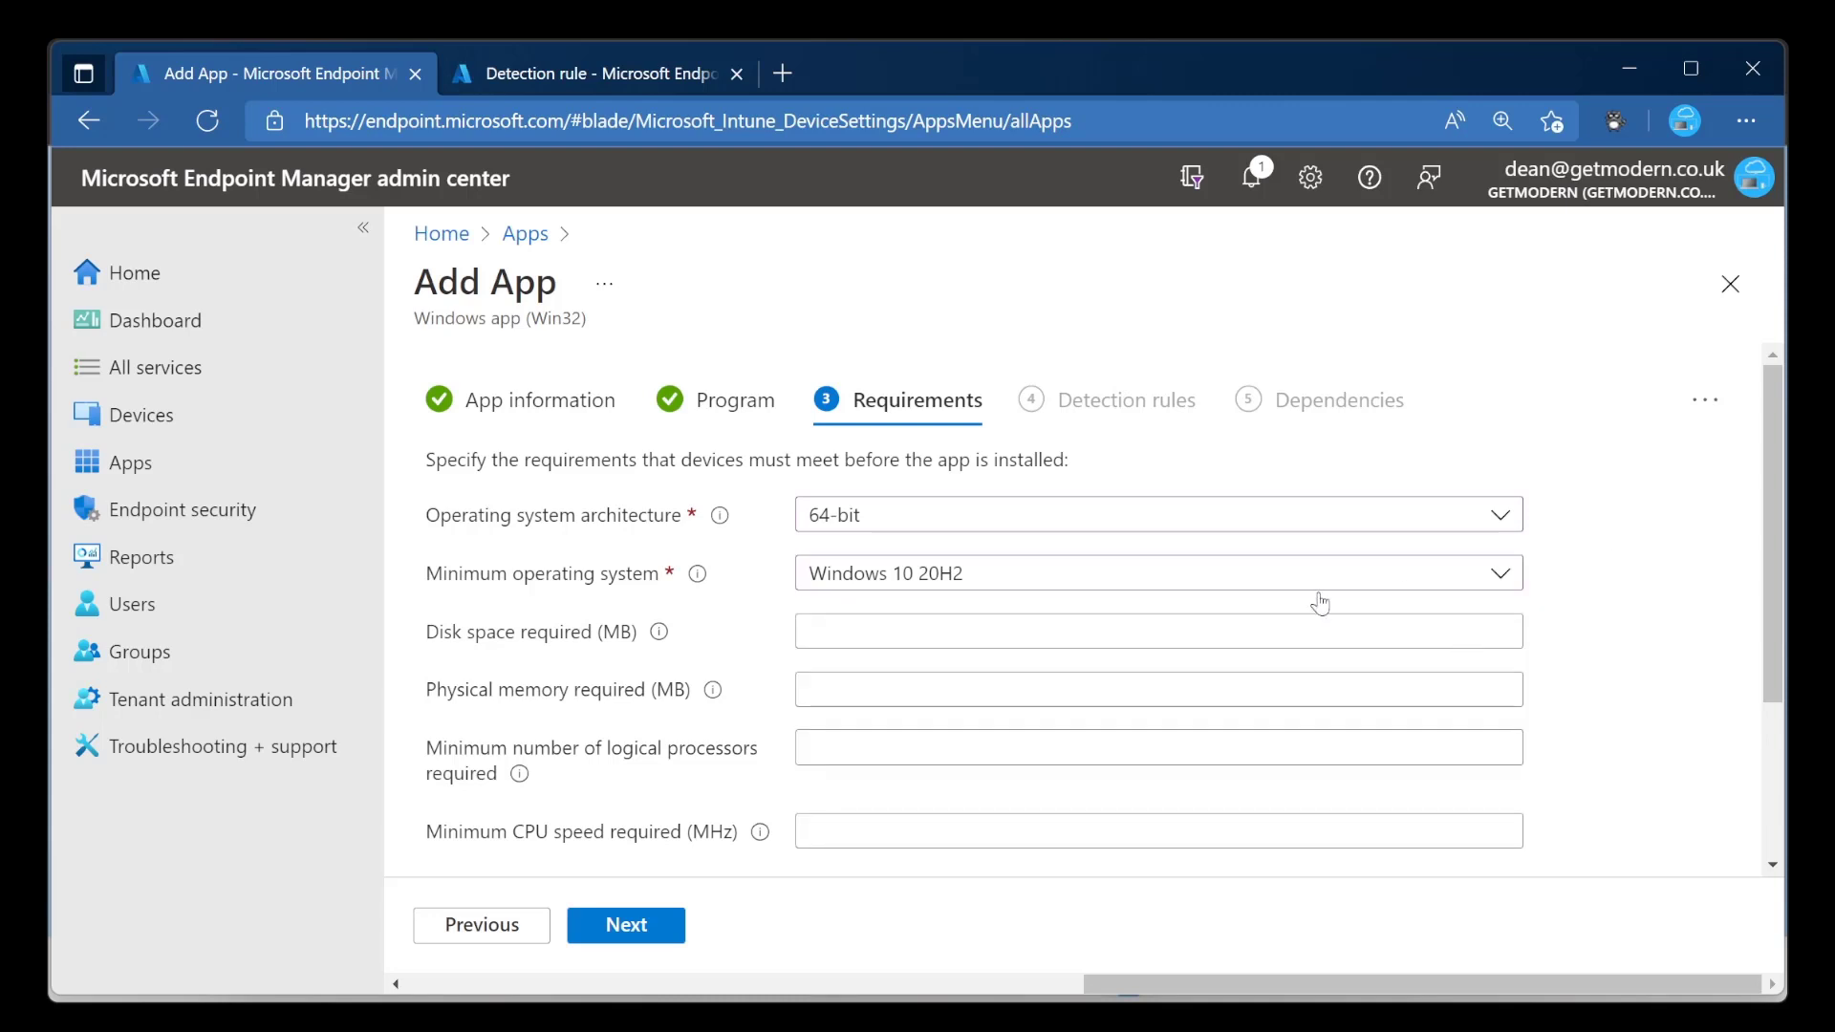
scroll(1051, 640, down, 2)
click(667, 925)
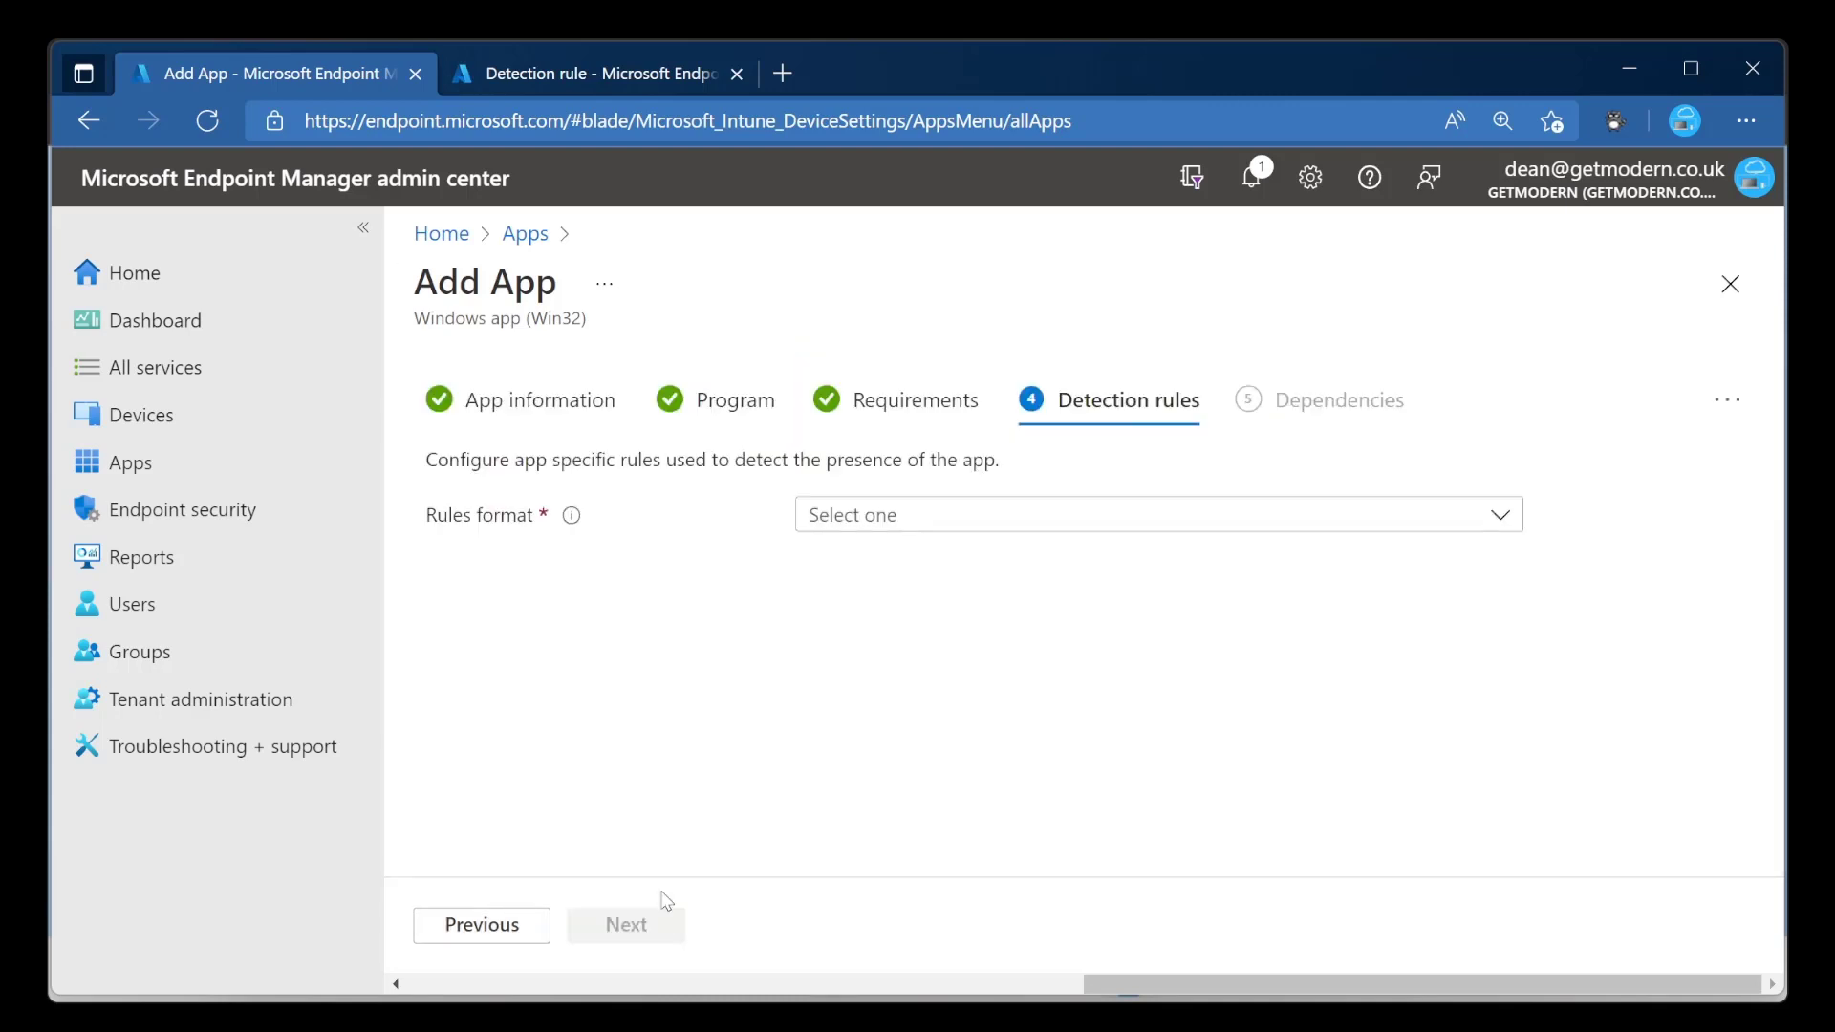
Choose to manually configure detection rules and add a rule of type File.
click(988, 516)
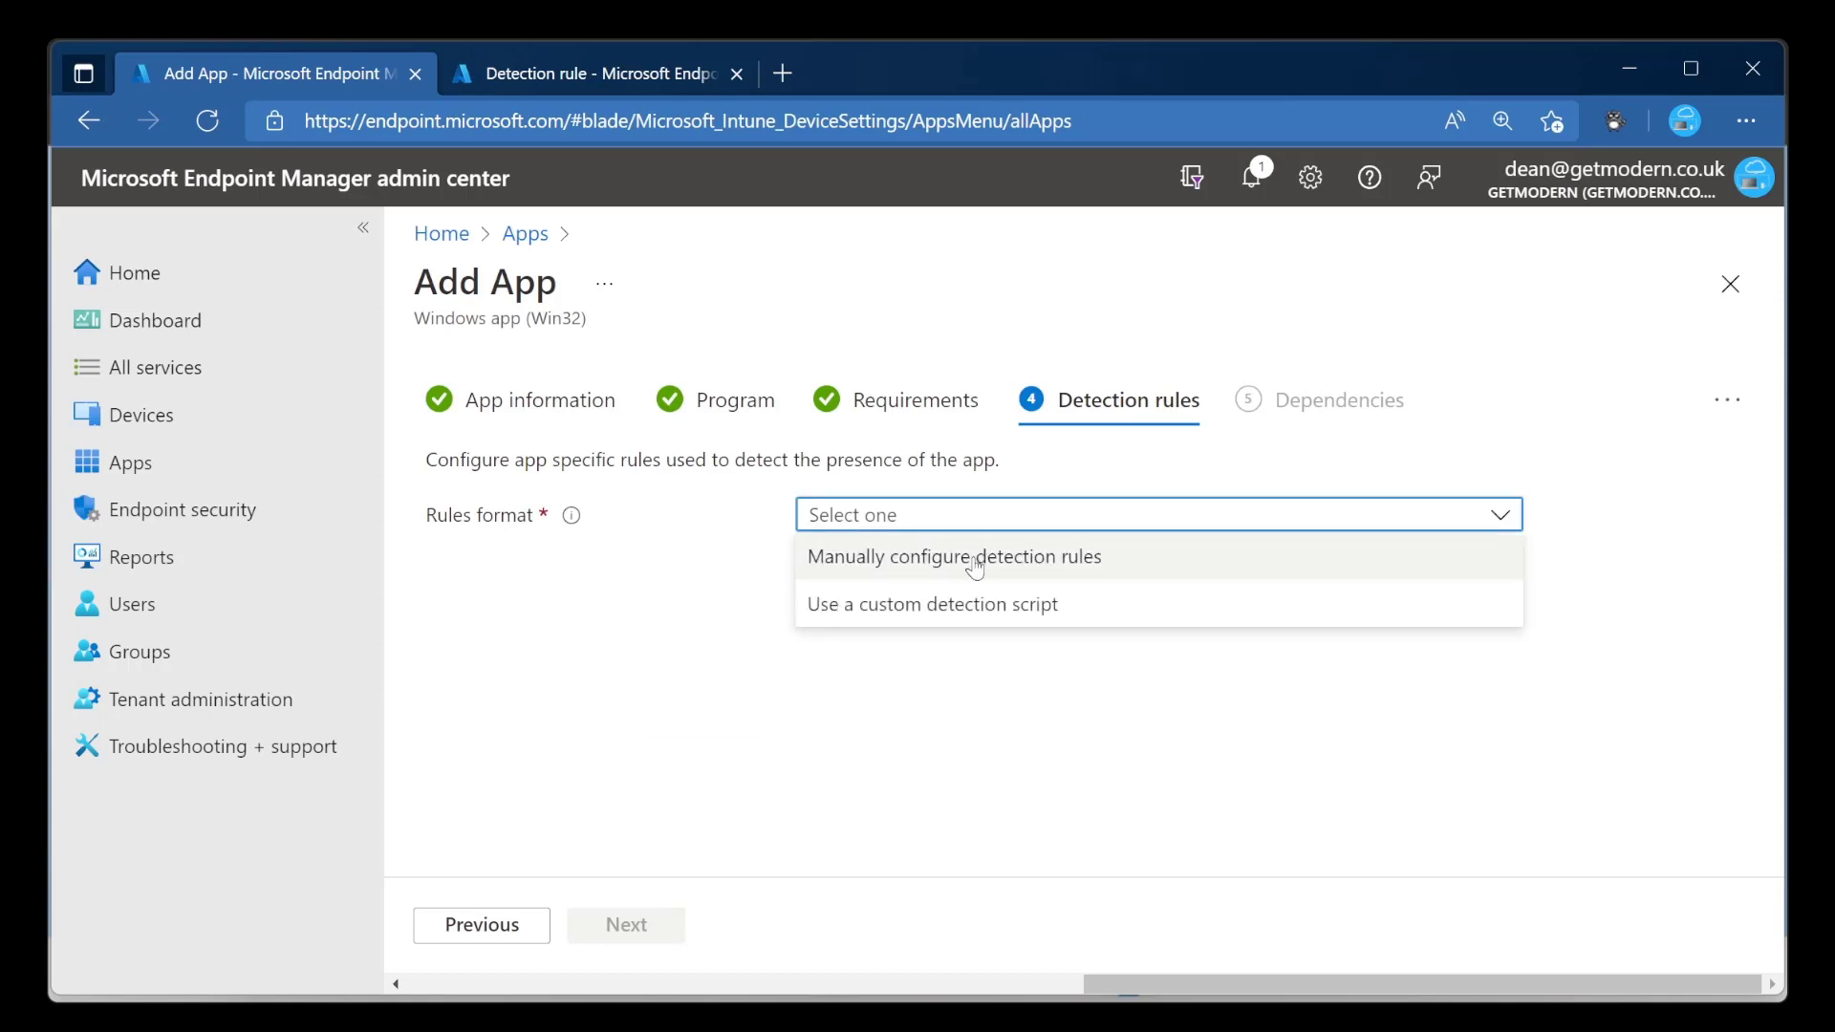
click(994, 562)
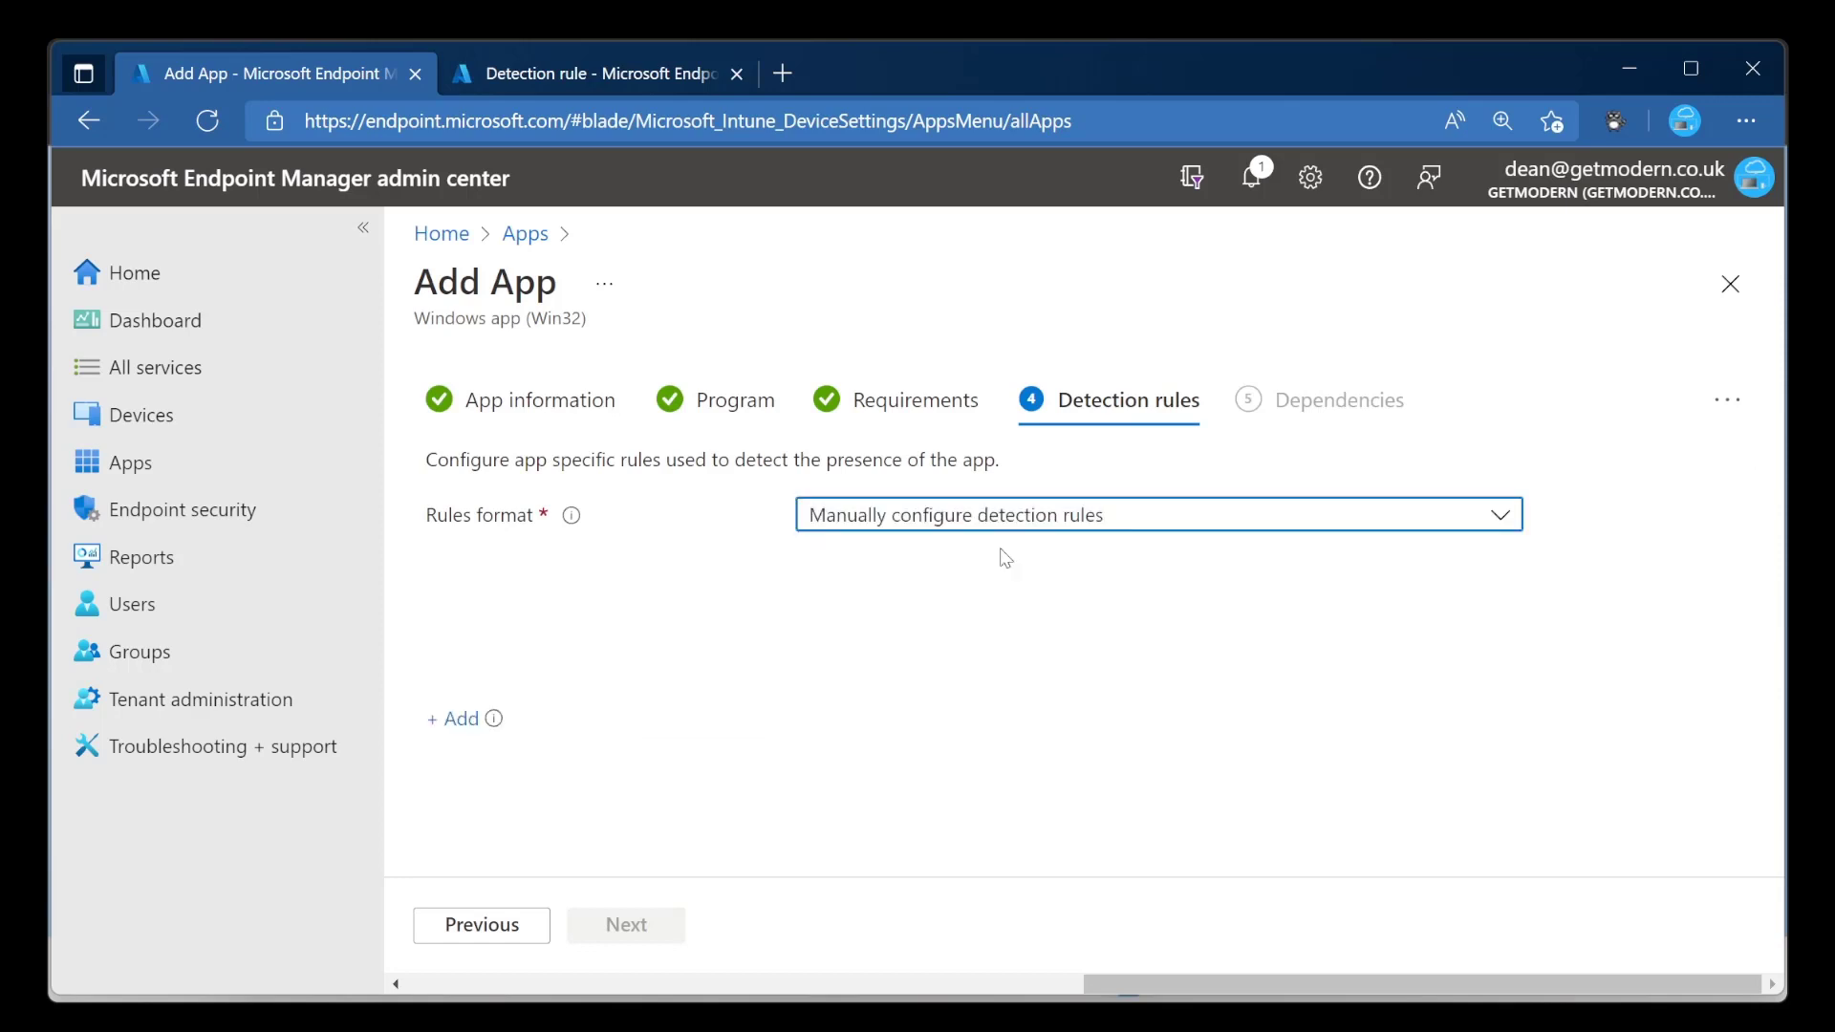
click(459, 696)
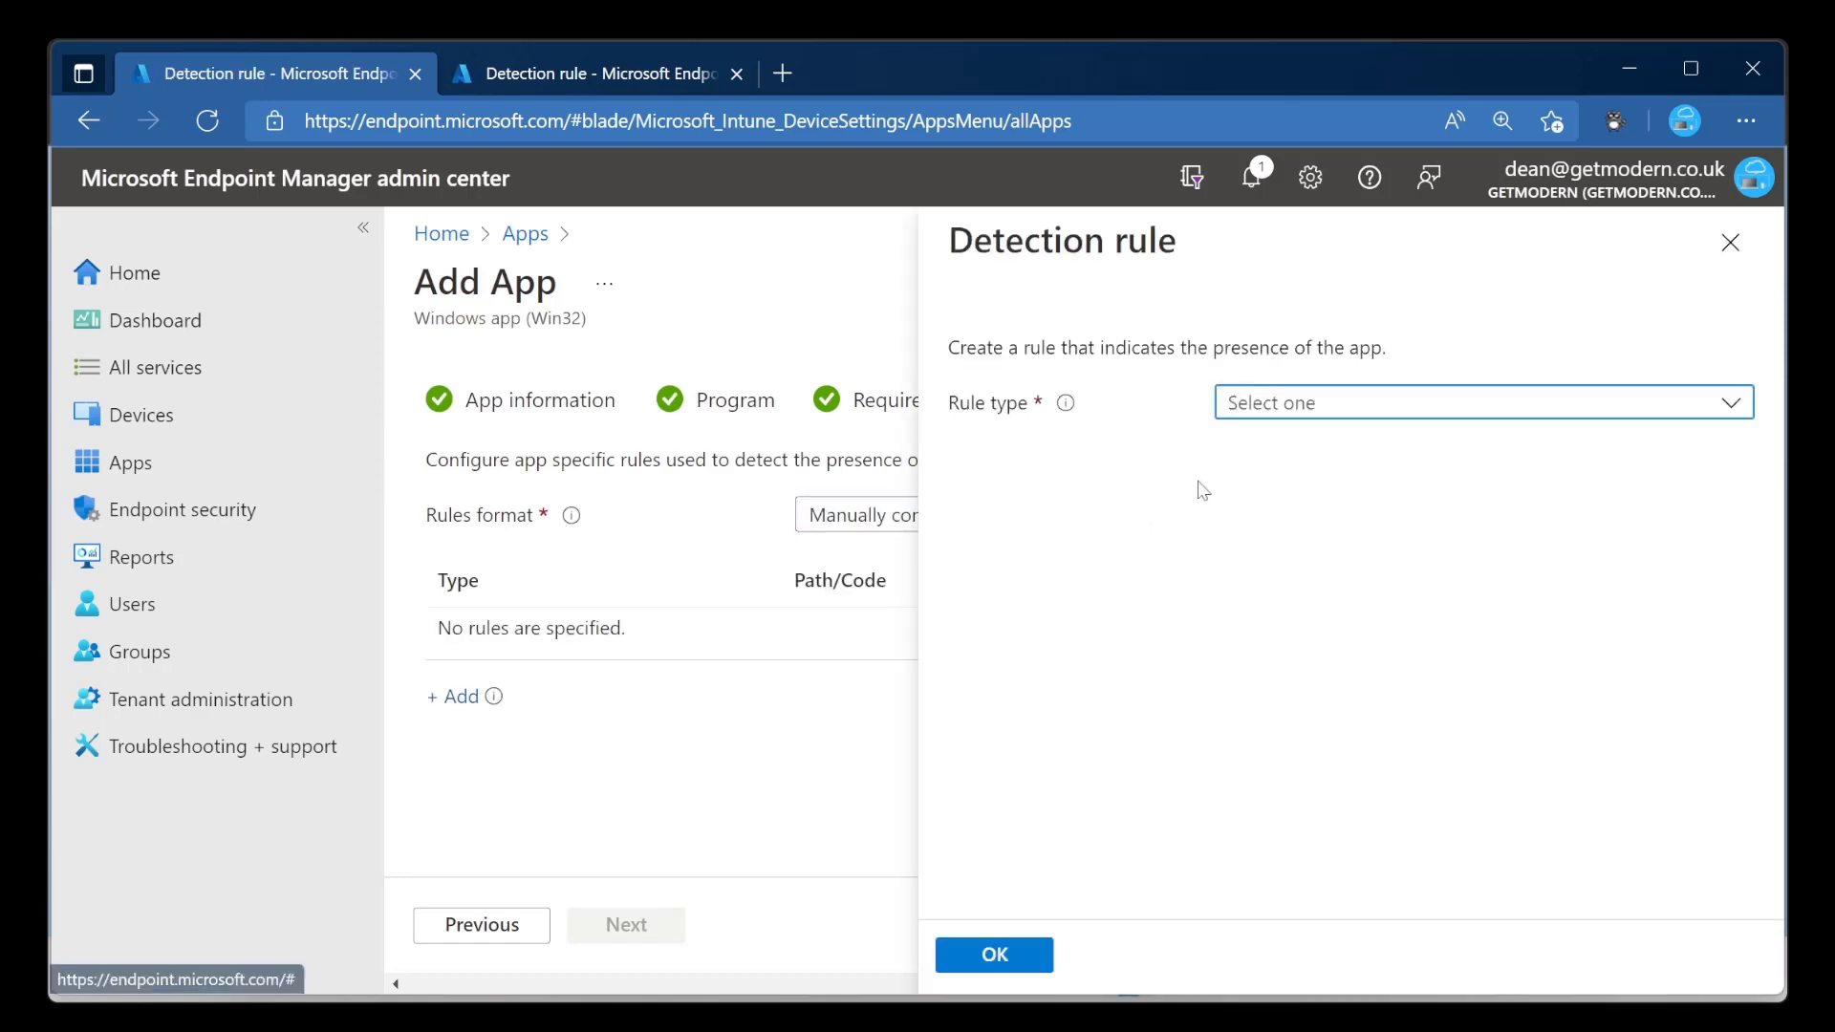
click(1310, 420)
click(1327, 493)
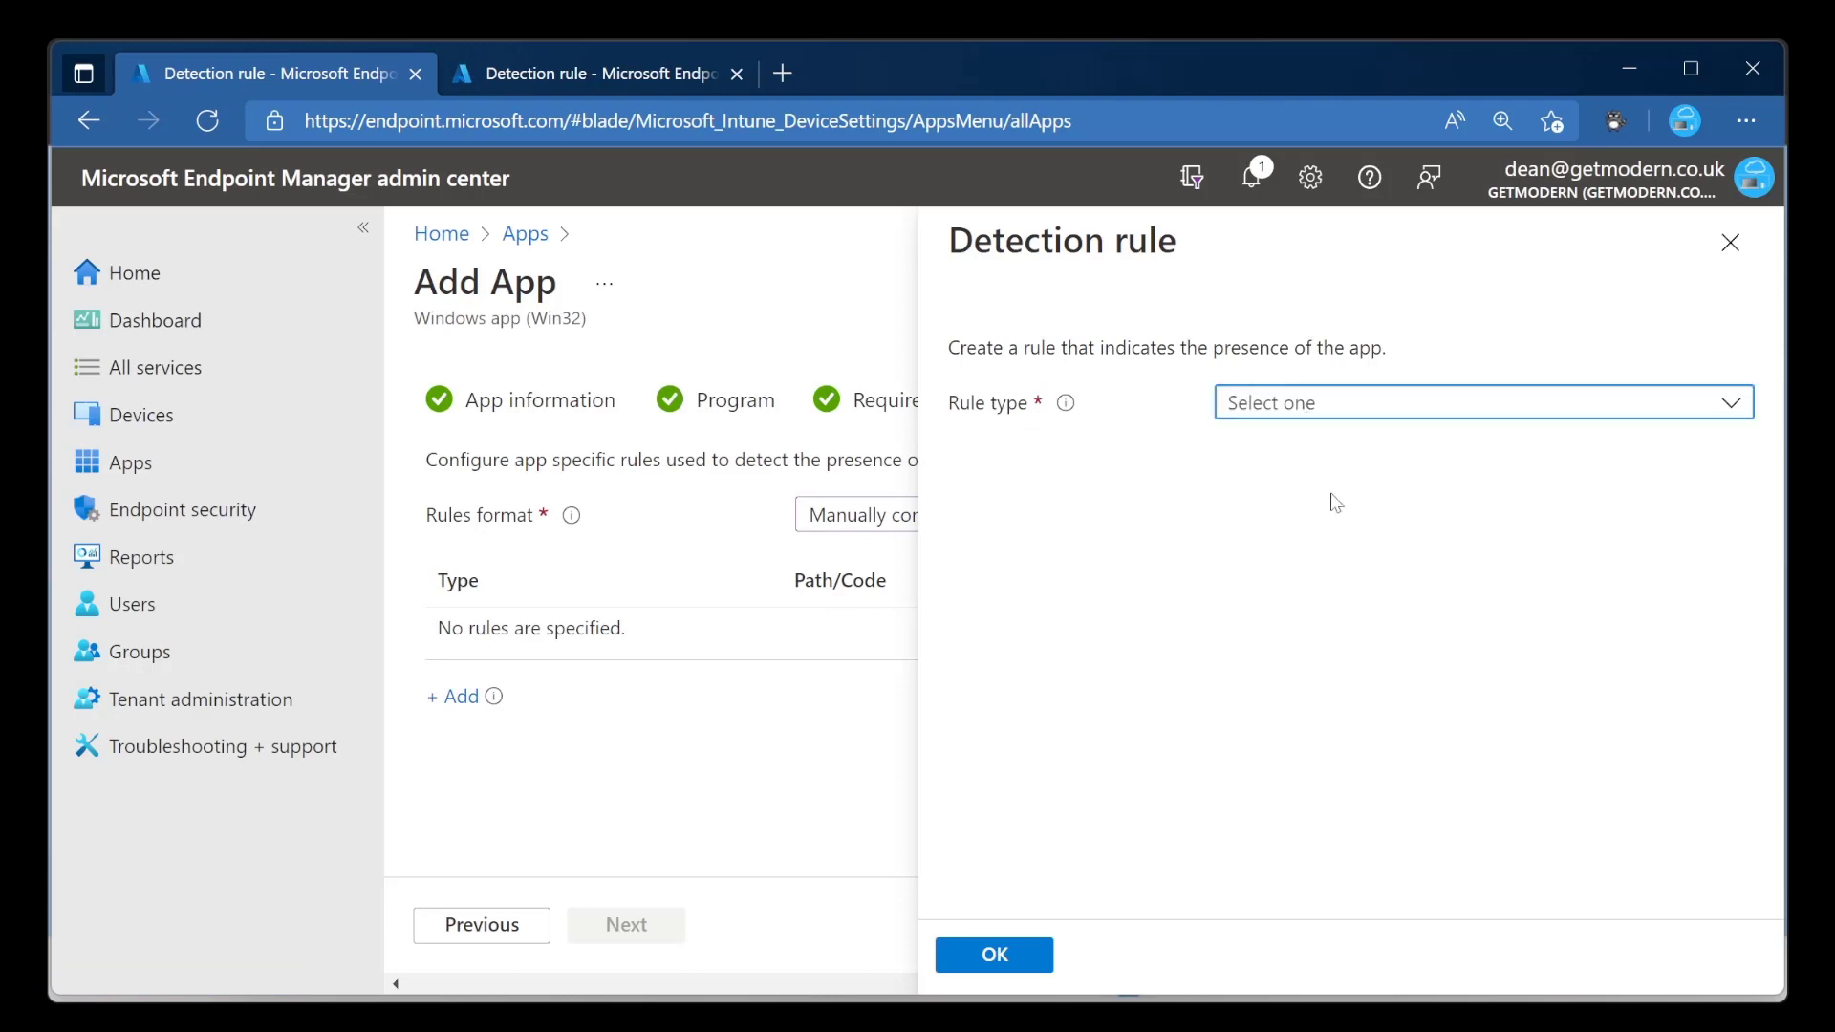
Set the detection rule's path to C:\Program Files\7-Zip\ and its file to Uninstall.exe.
click(1379, 492)
text(C:\Program Files\7-Zip\)
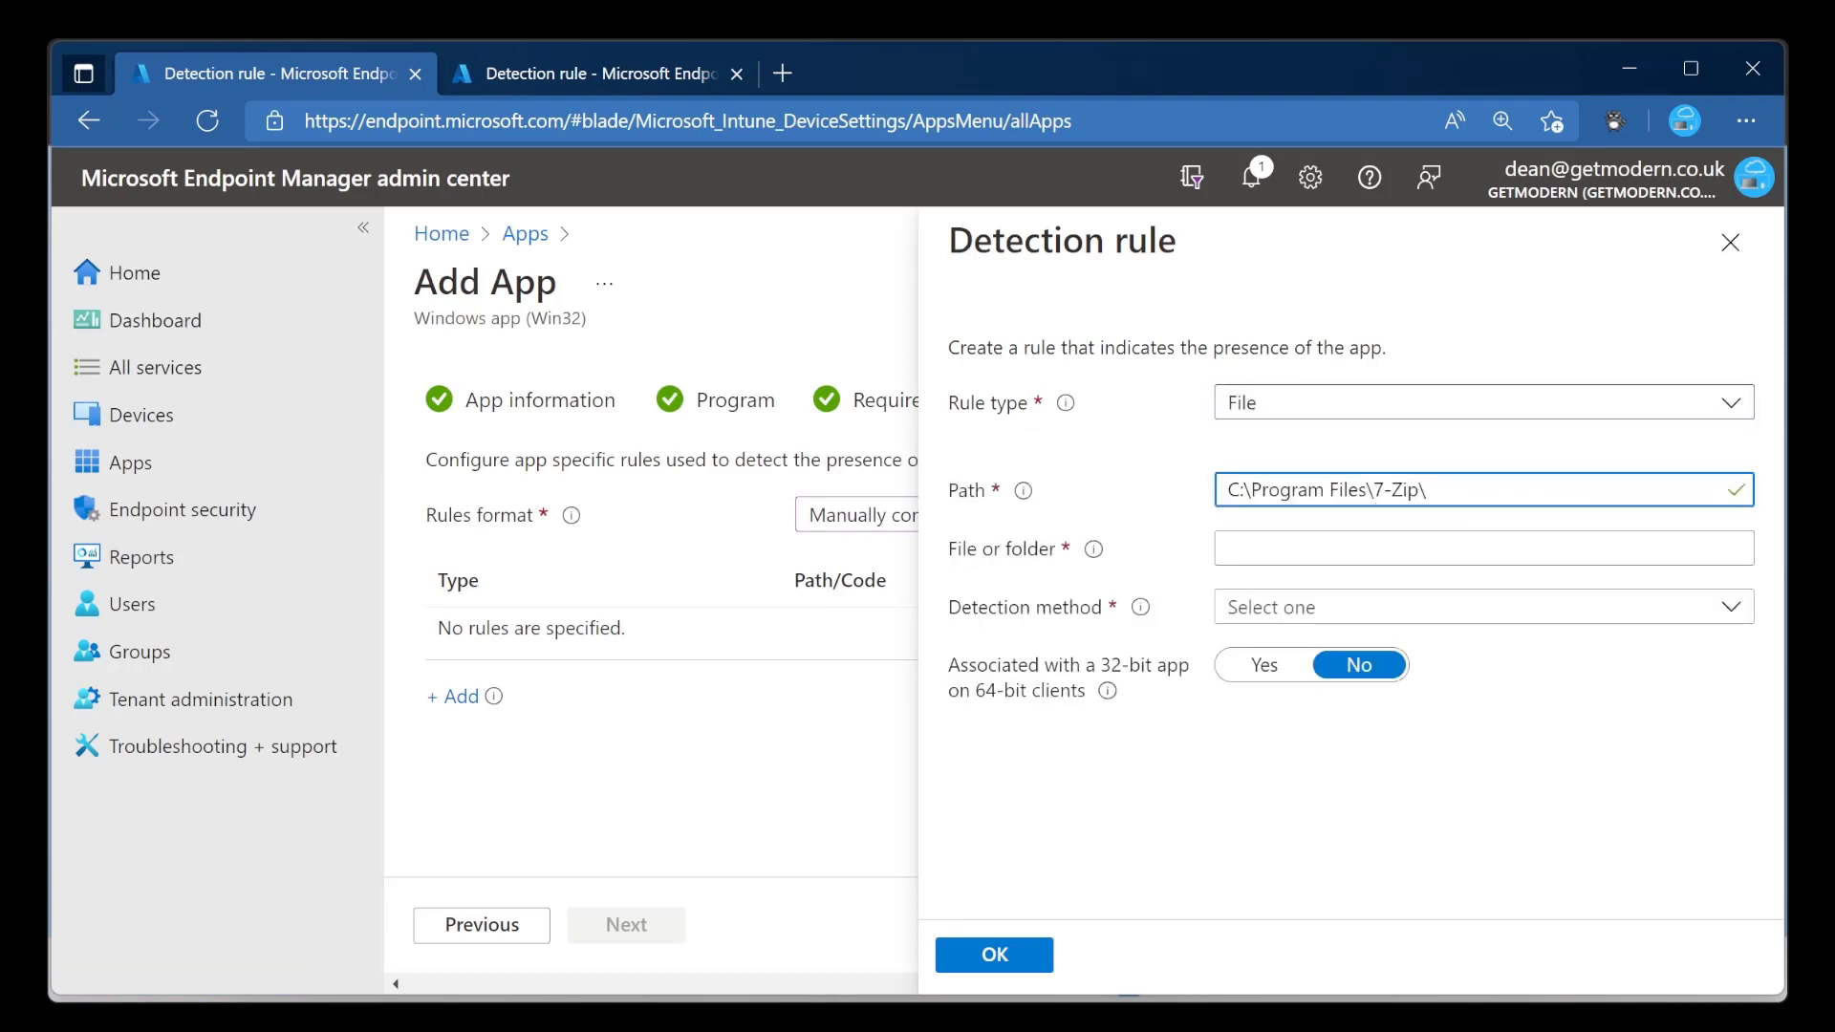
key(alt+Tab)
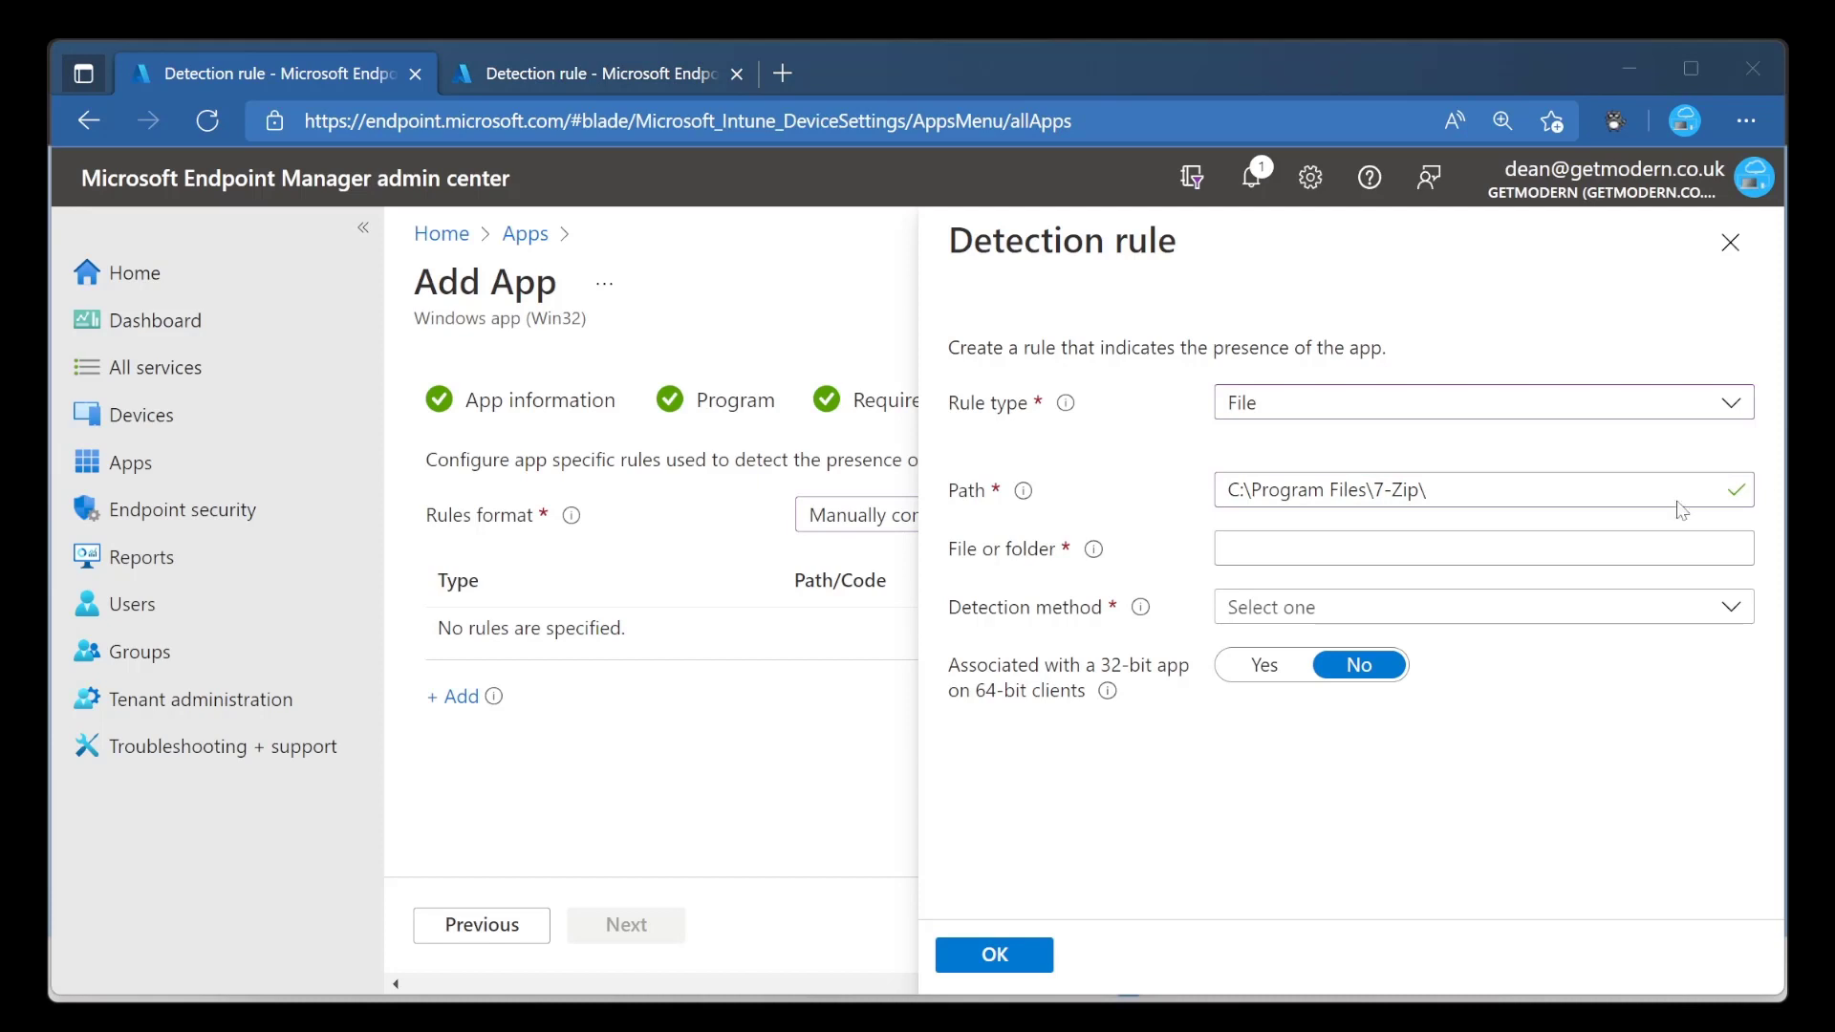
click(1430, 552)
text(Uninstall.exe)
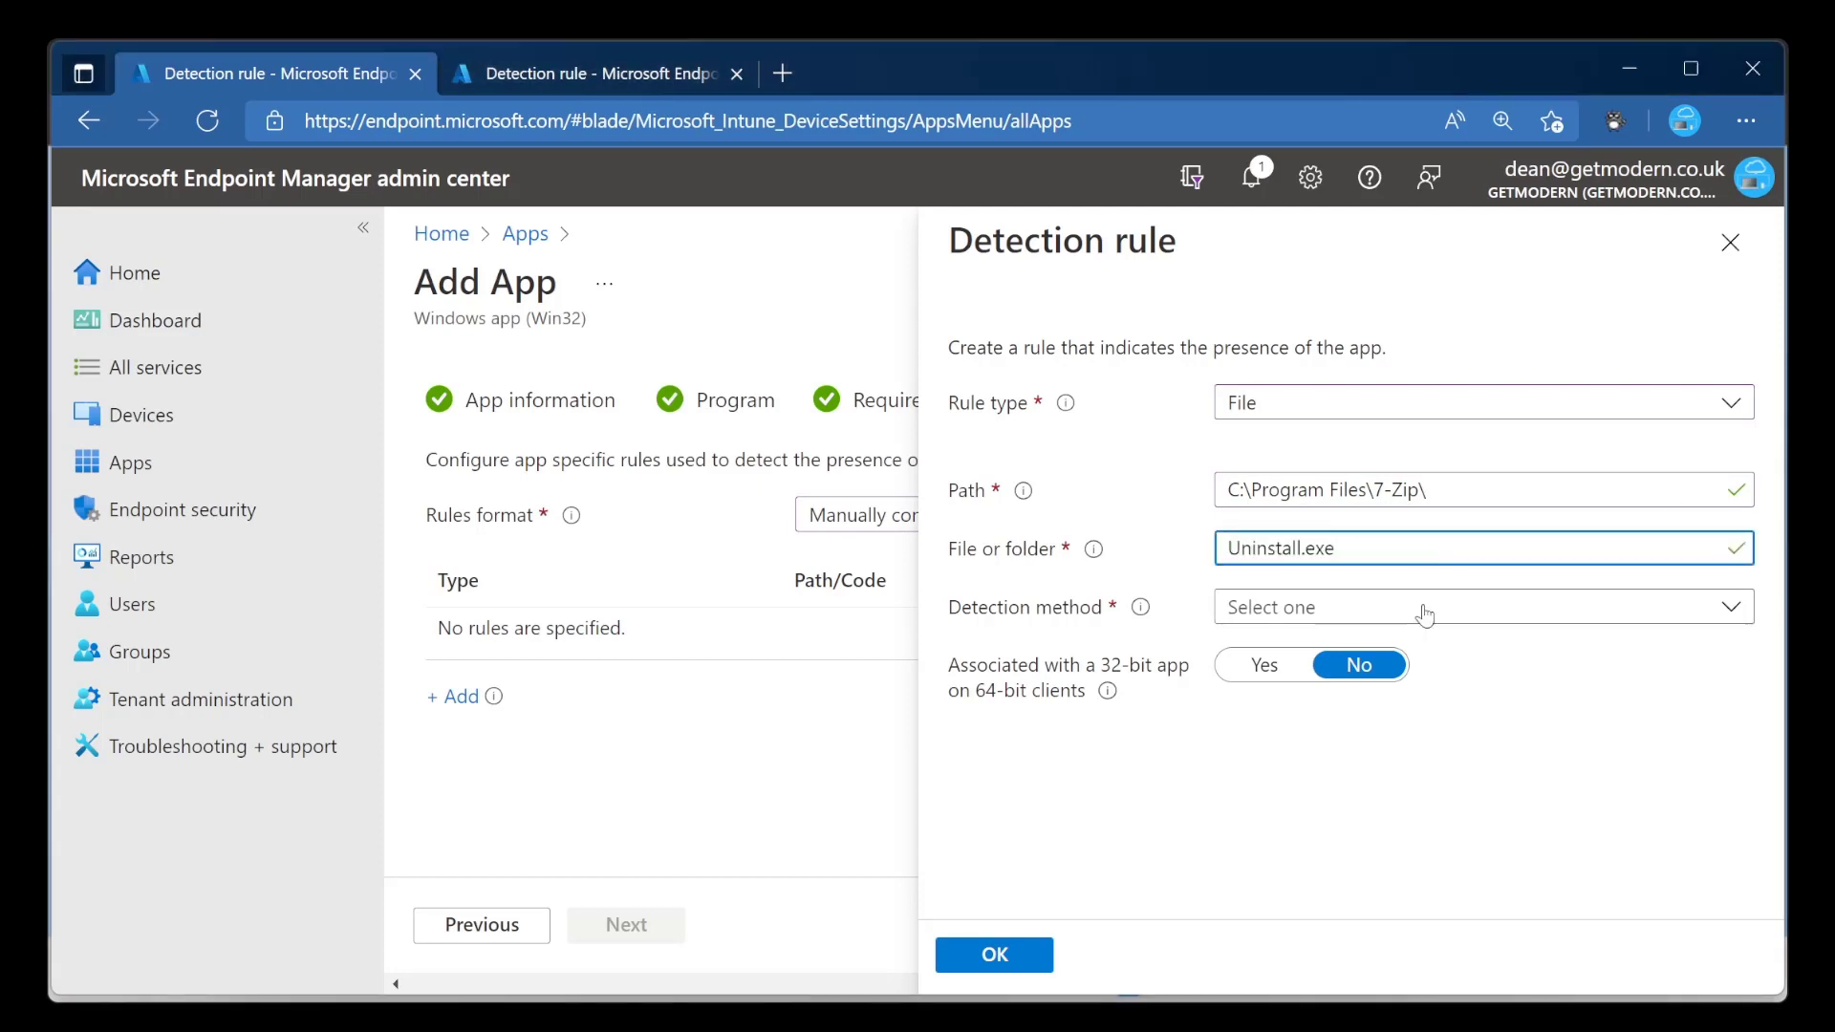
Make the rule detect String (version) Equals 21.0.0.0, save it, and continue to Dependencies.
click(1424, 614)
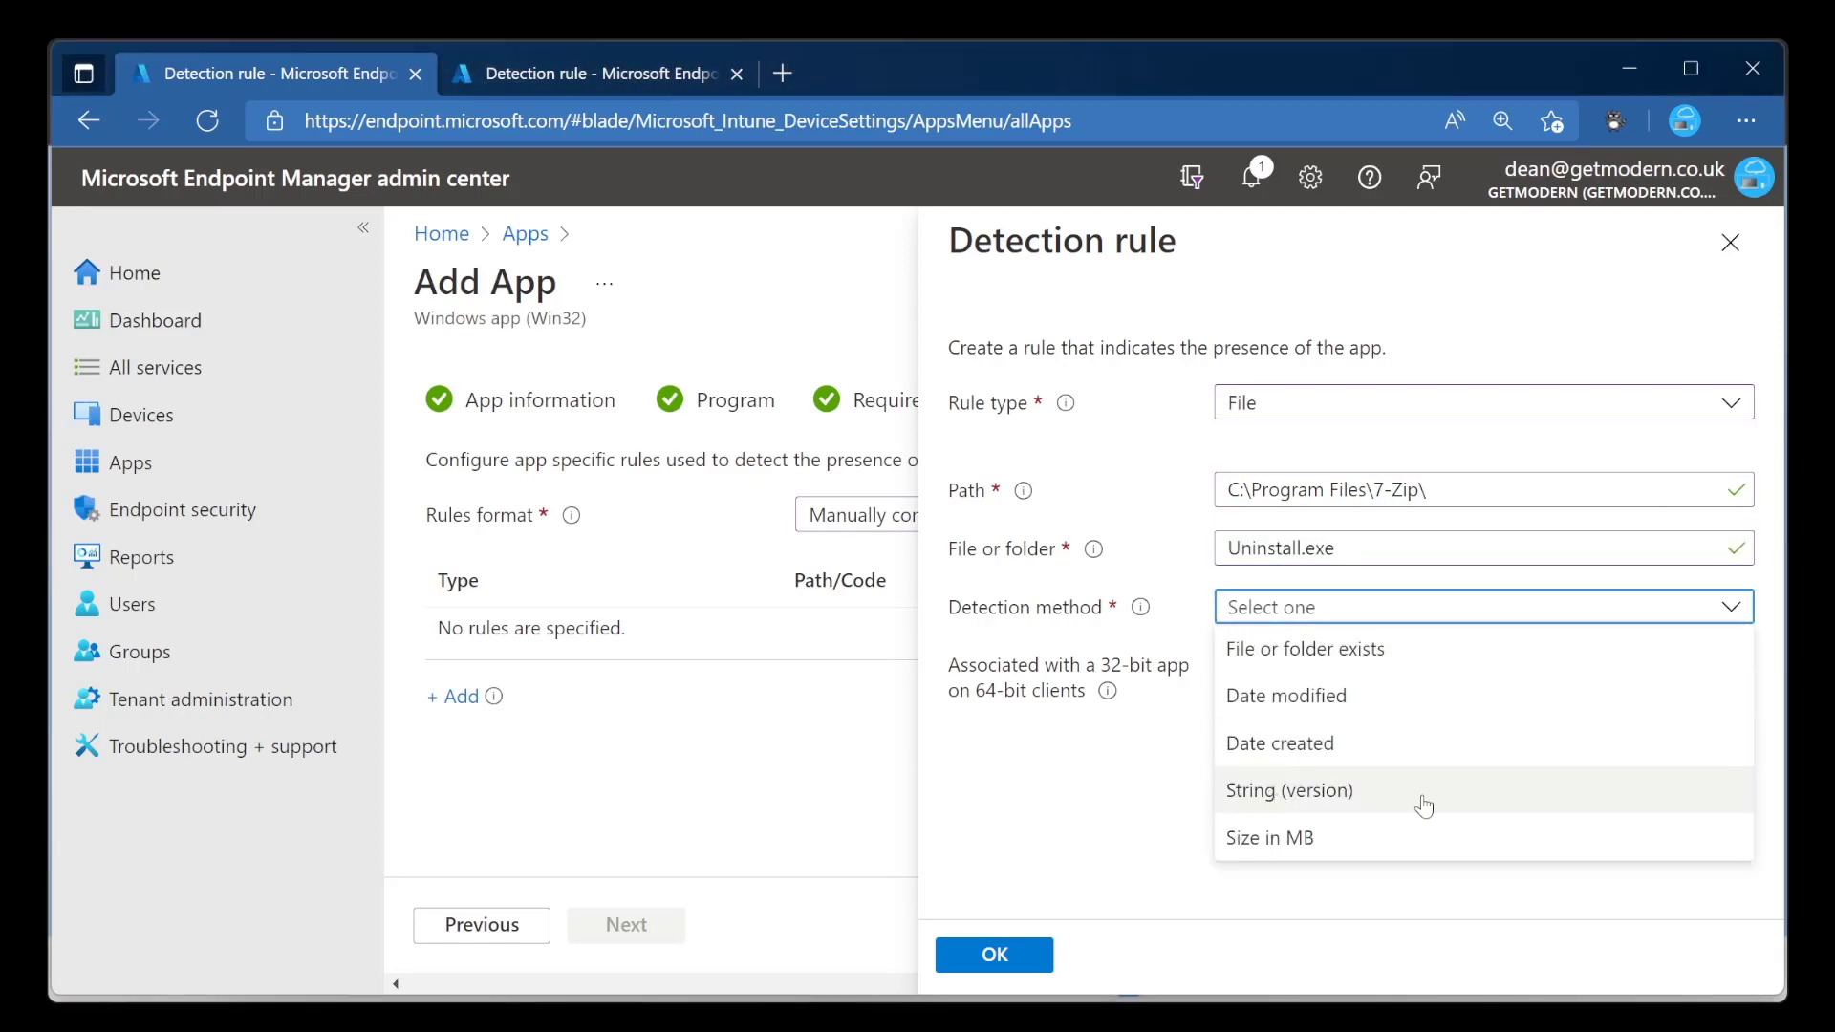
click(1424, 803)
click(1304, 678)
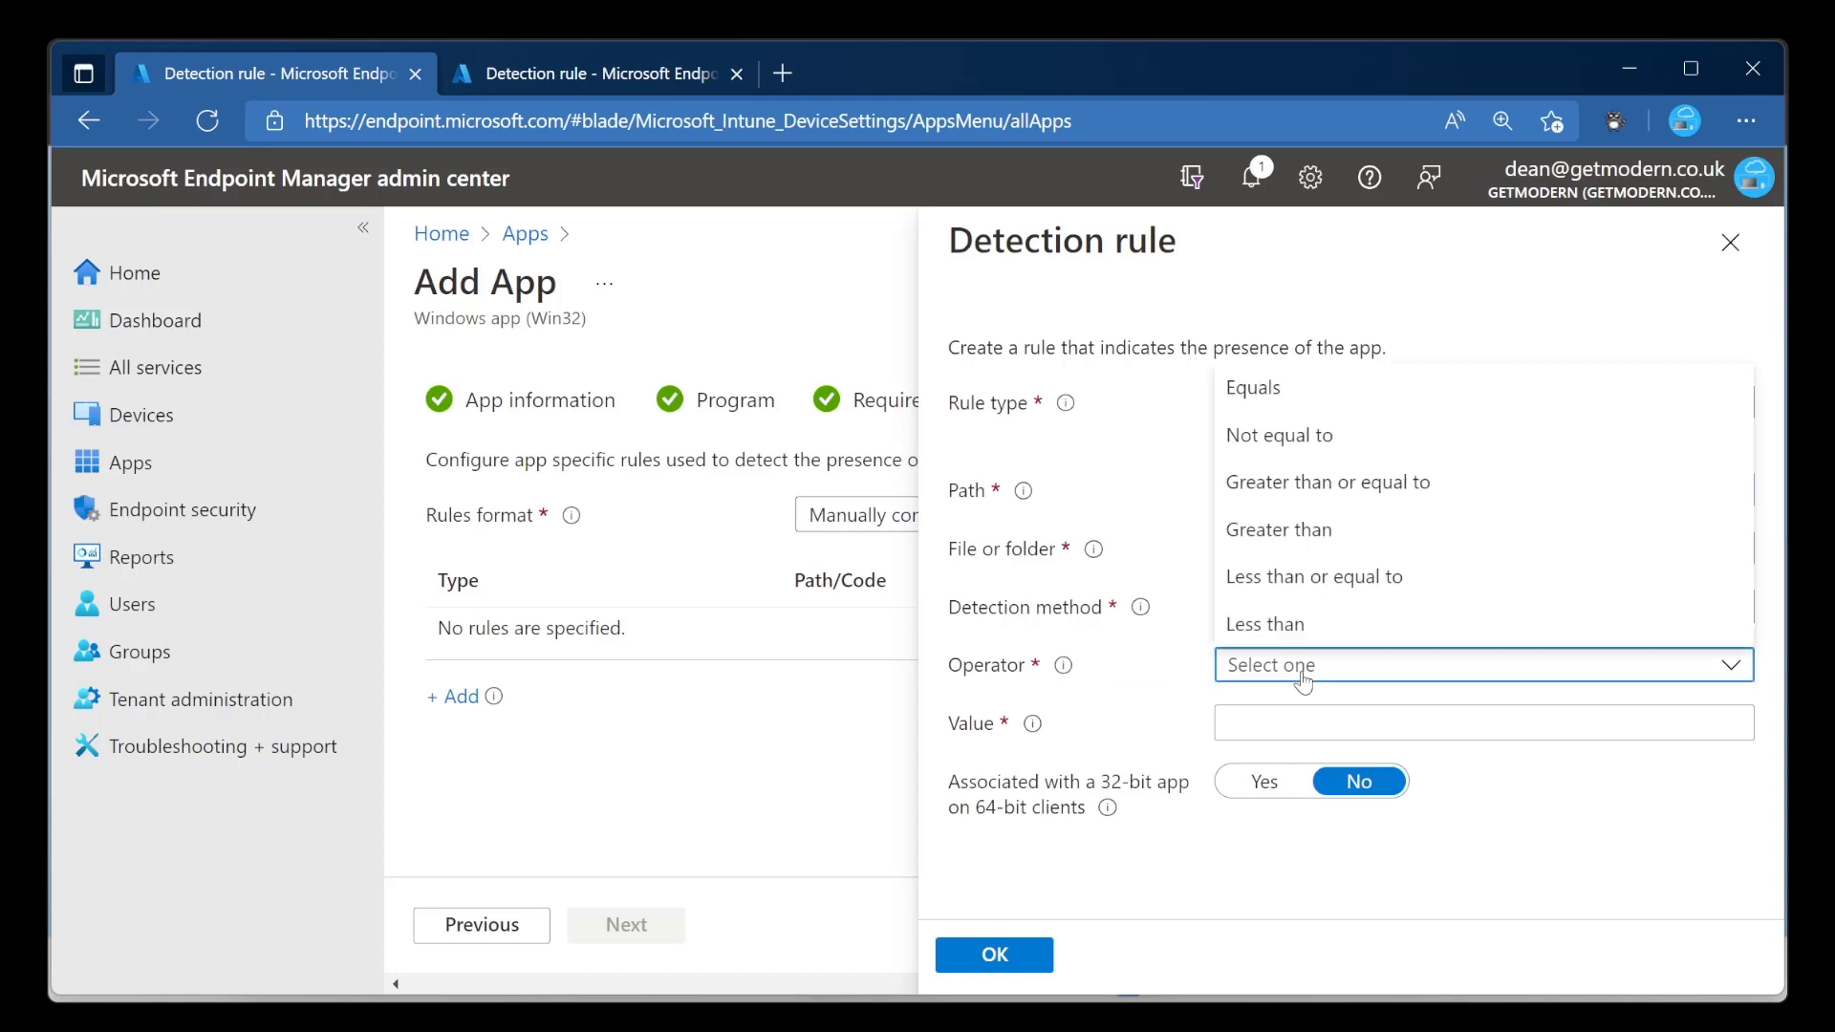
click(1391, 399)
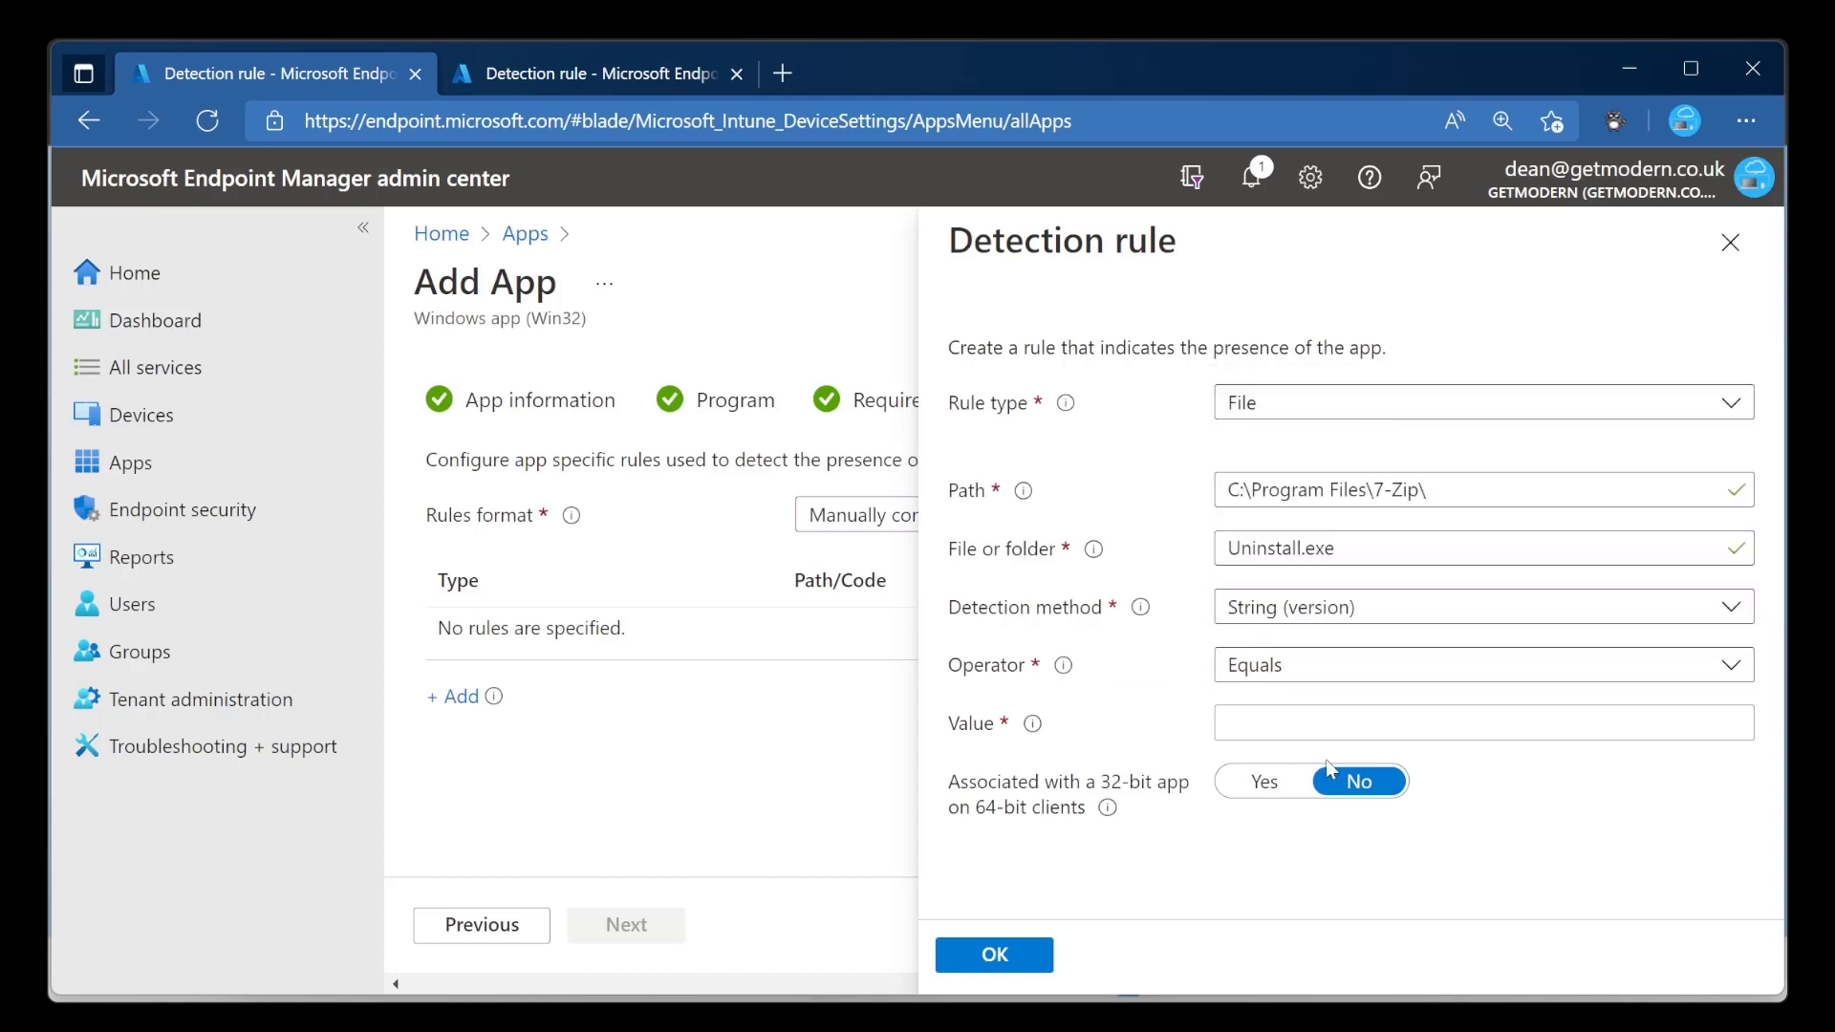
click(1327, 725)
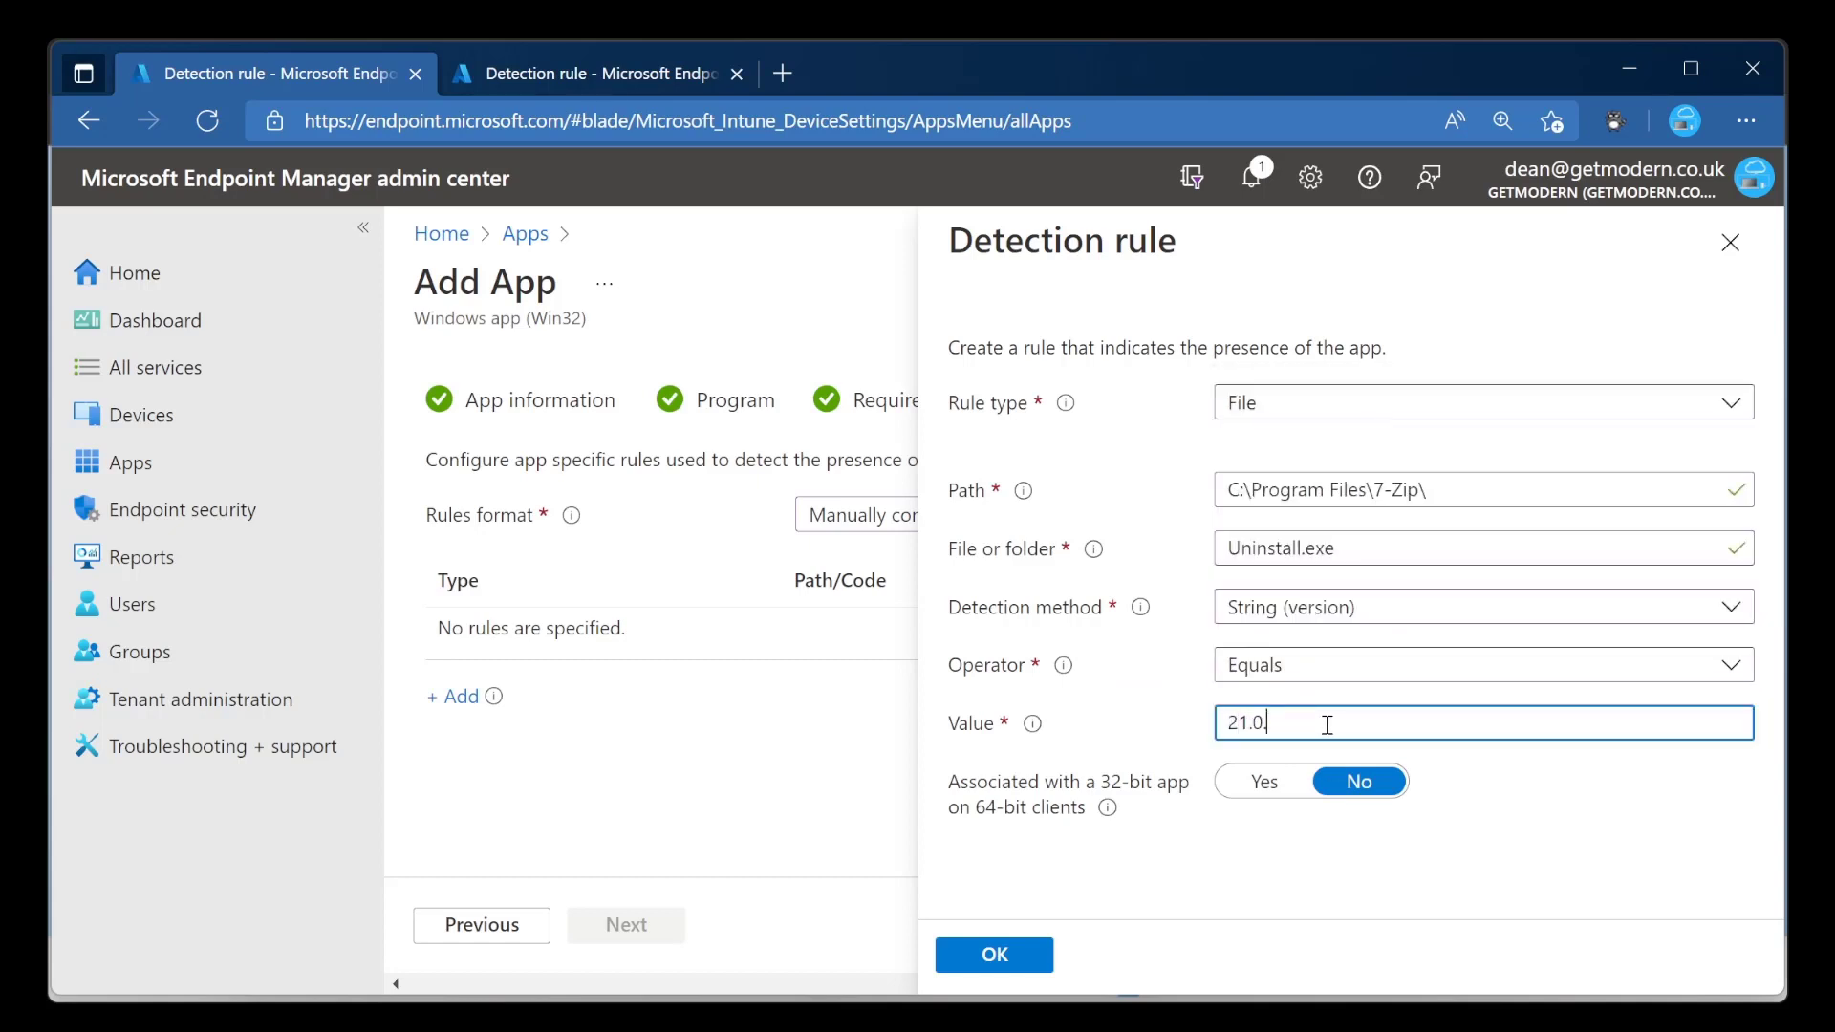
text(21.0.0.0)
click(1005, 956)
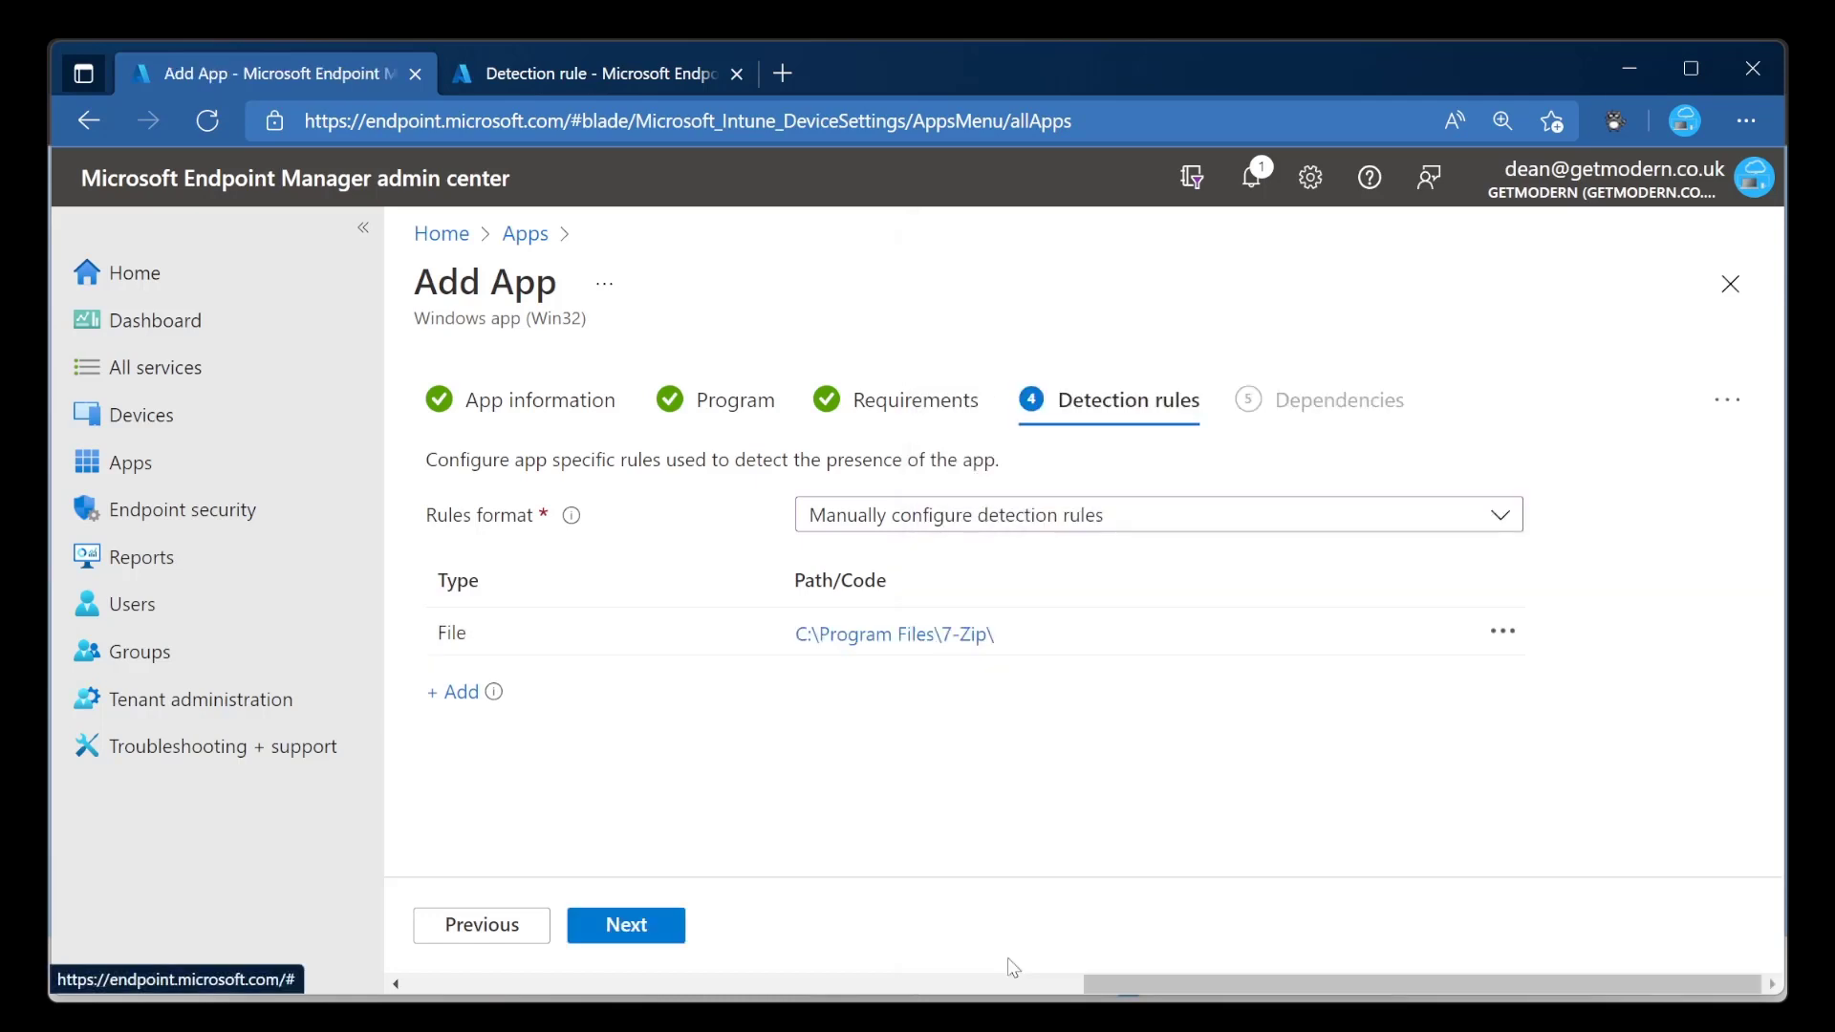
click(653, 928)
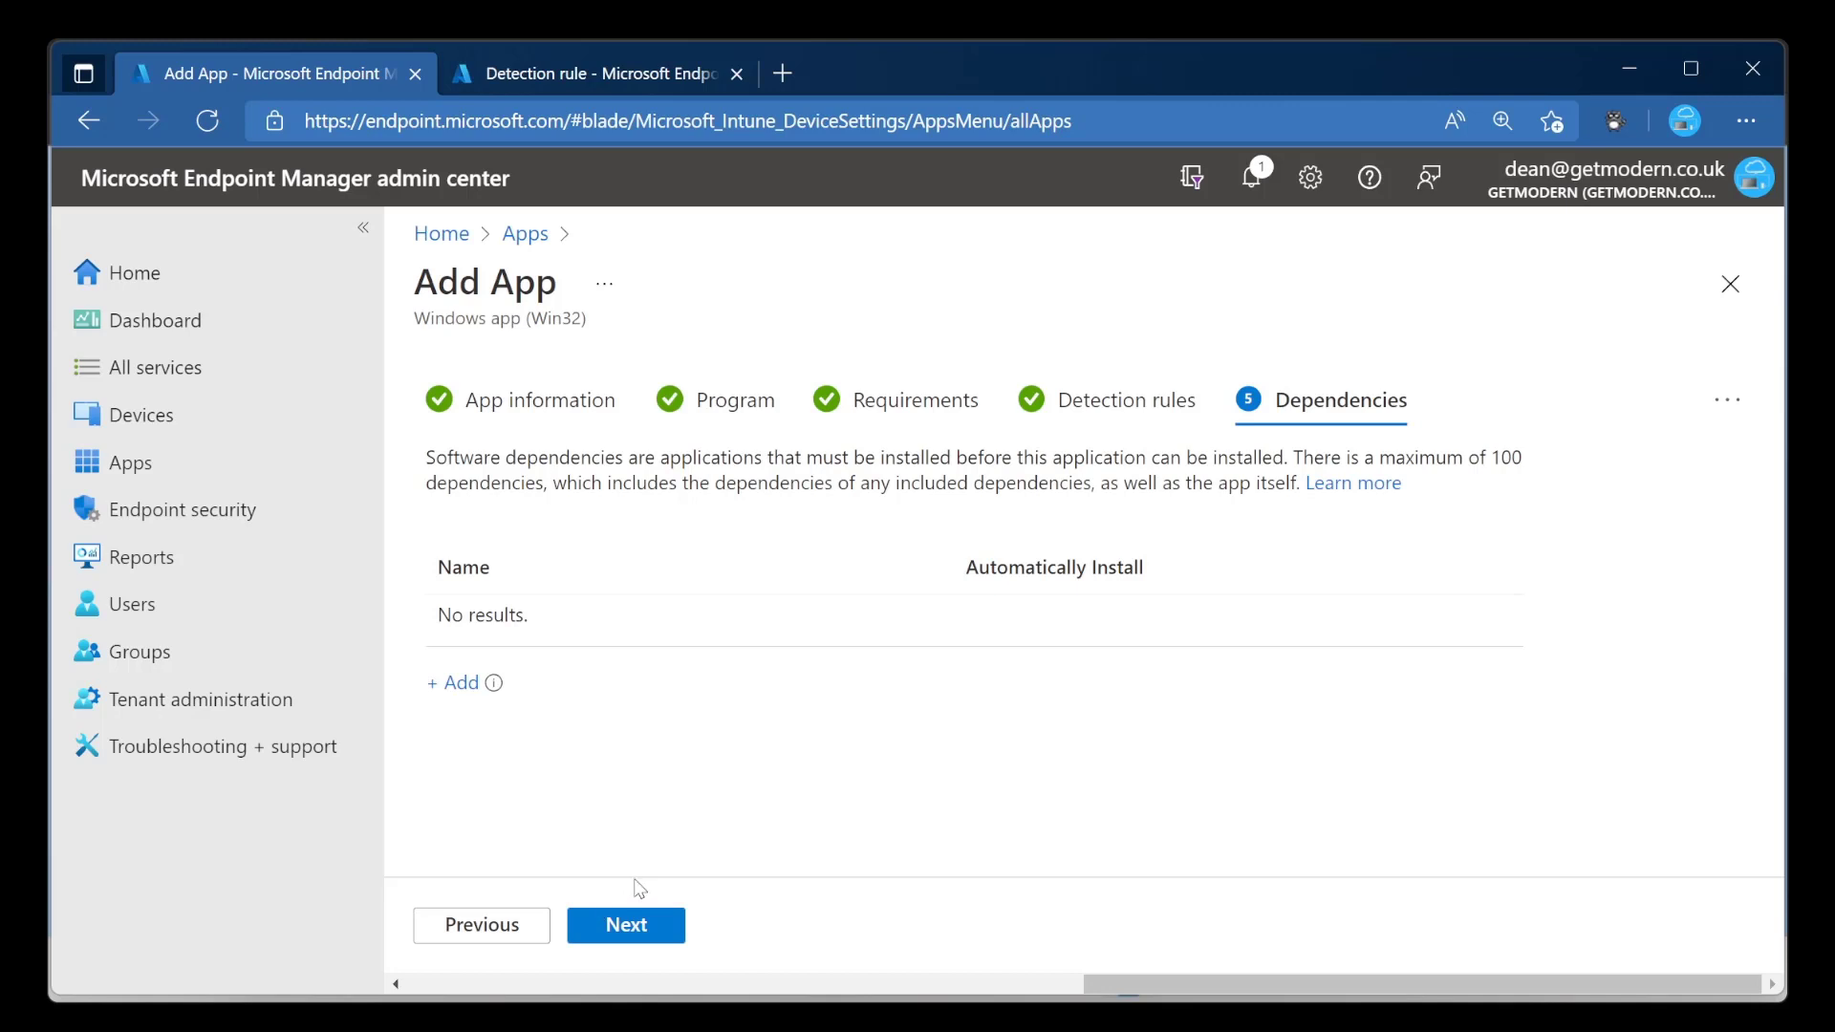
Leave Dependencies empty and add 7z1900-x64.exe as a superseded app with Uninstall previous version set to Yes.
click(672, 946)
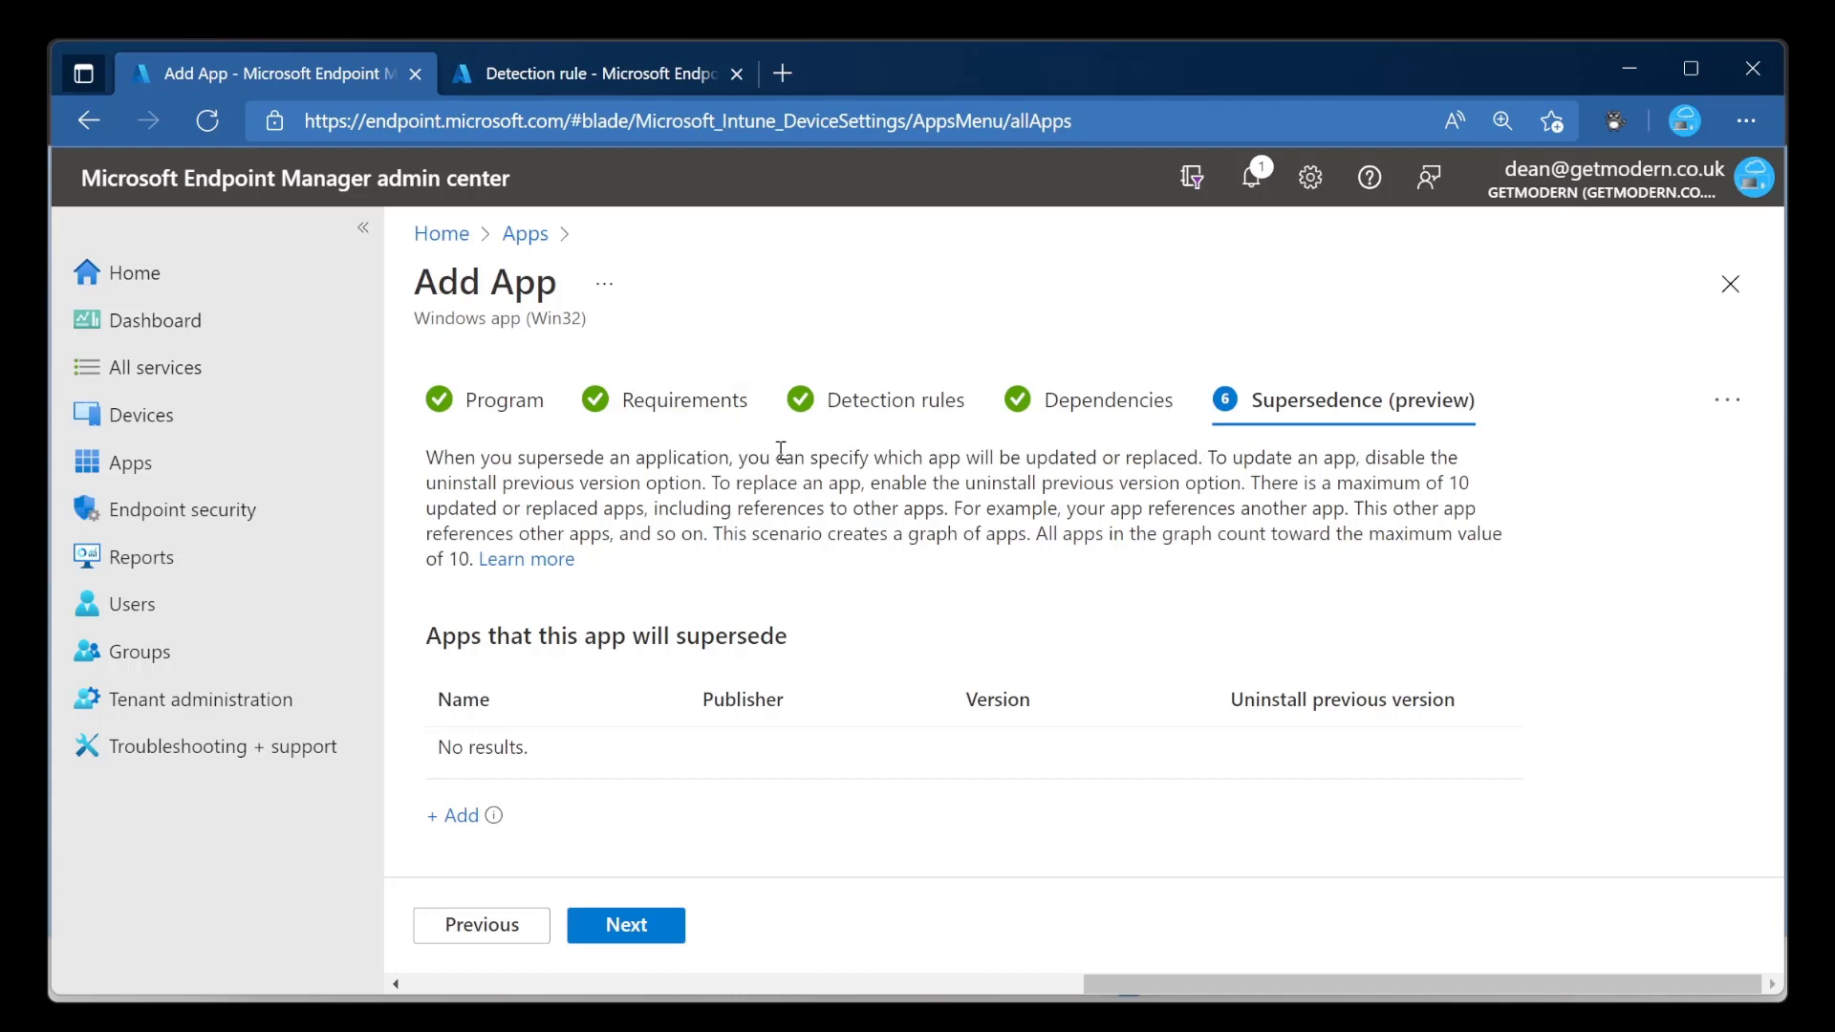
click(453, 815)
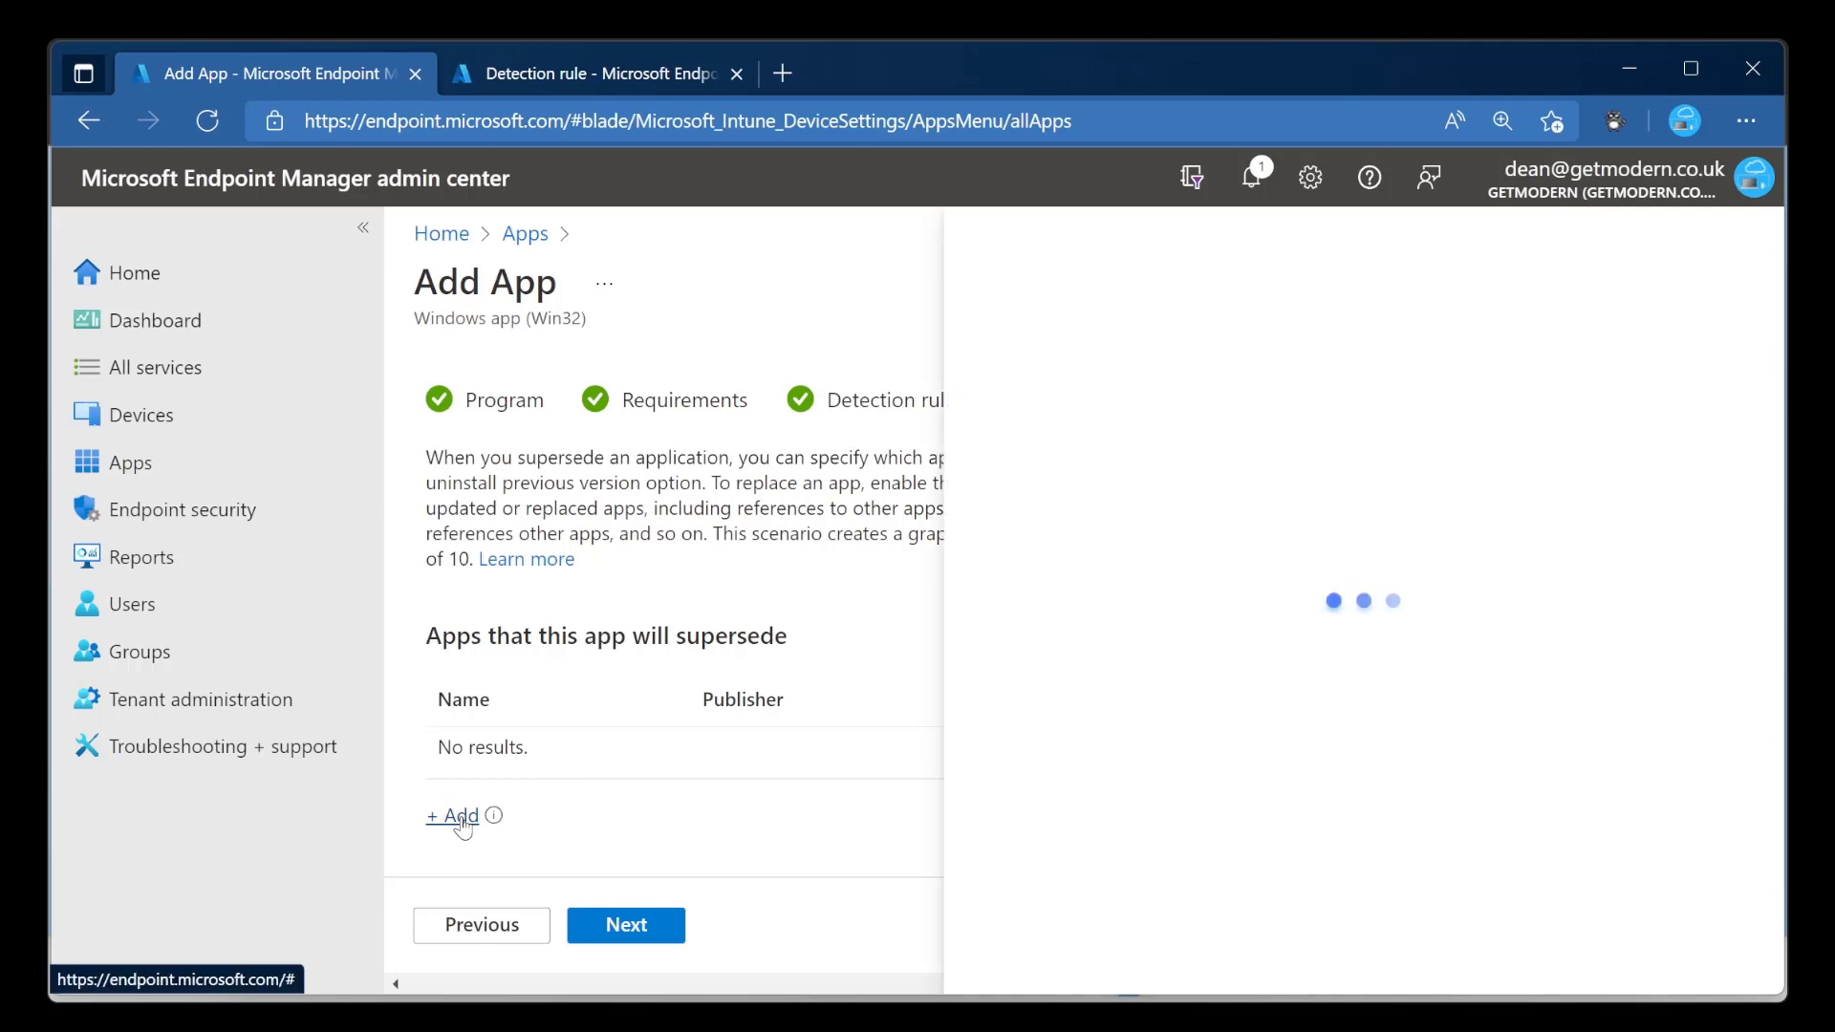
click(627, 470)
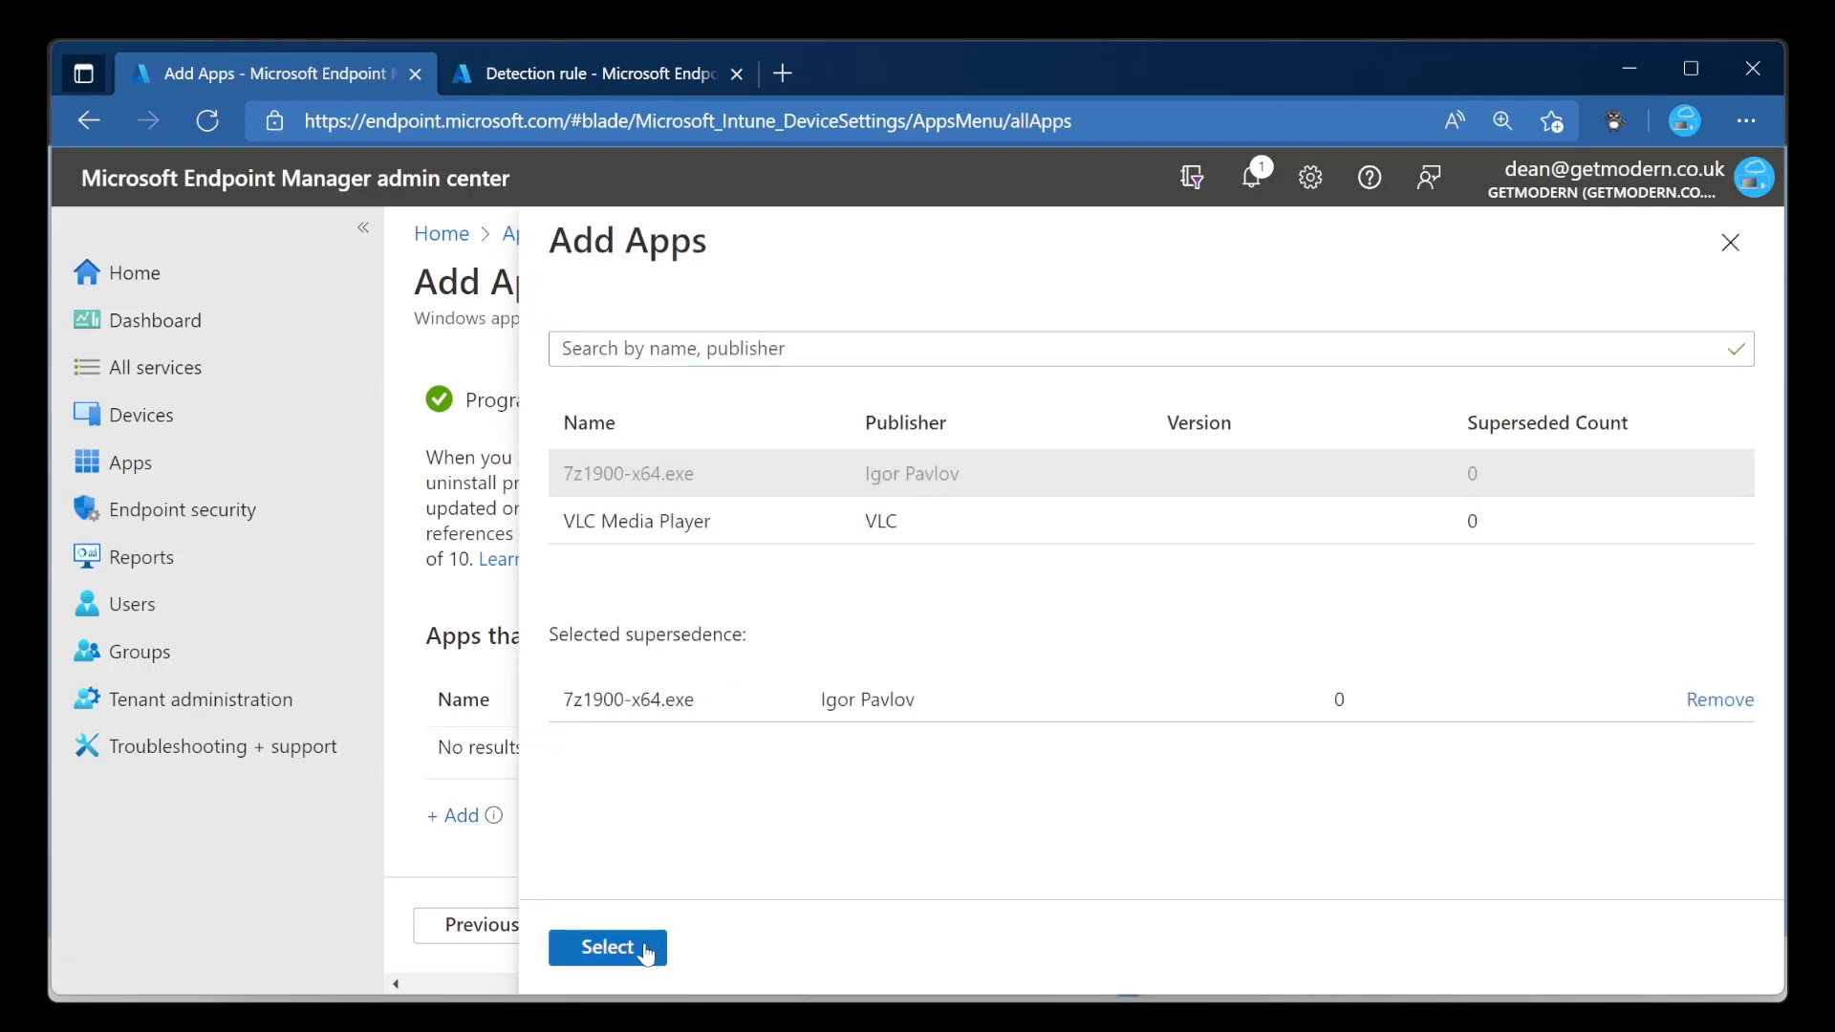
click(611, 946)
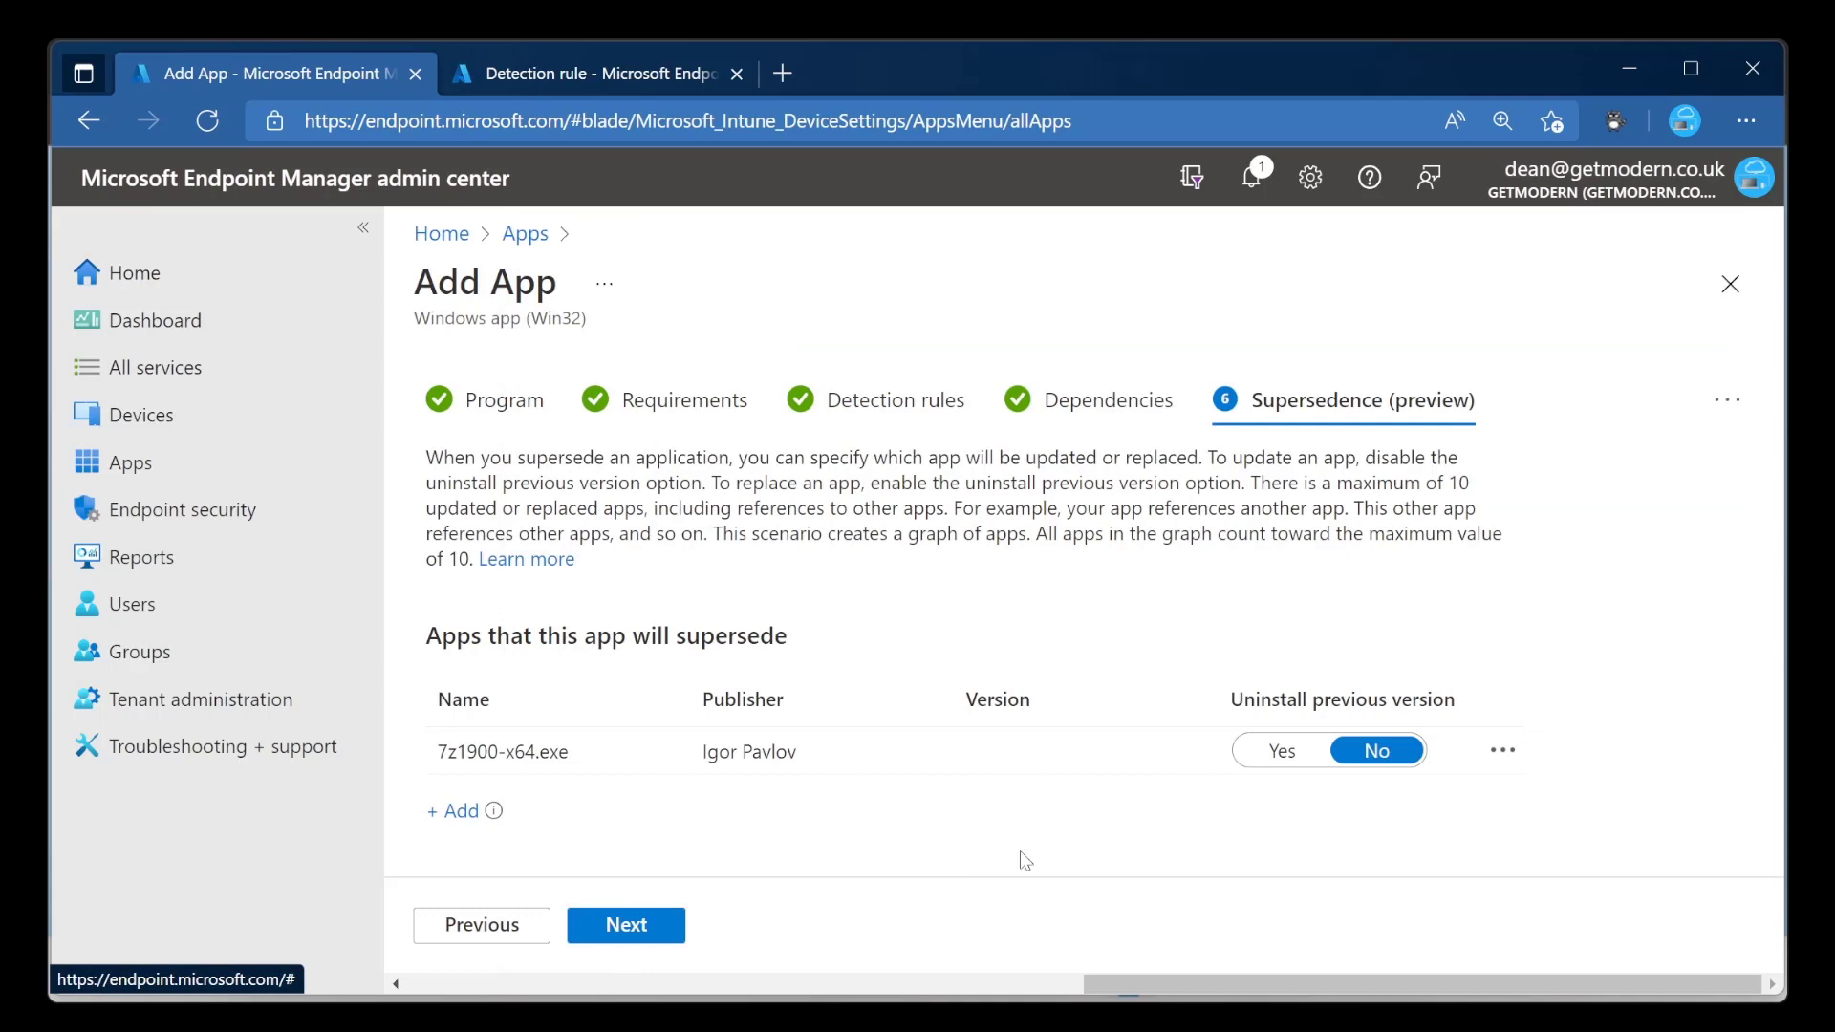
click(1280, 751)
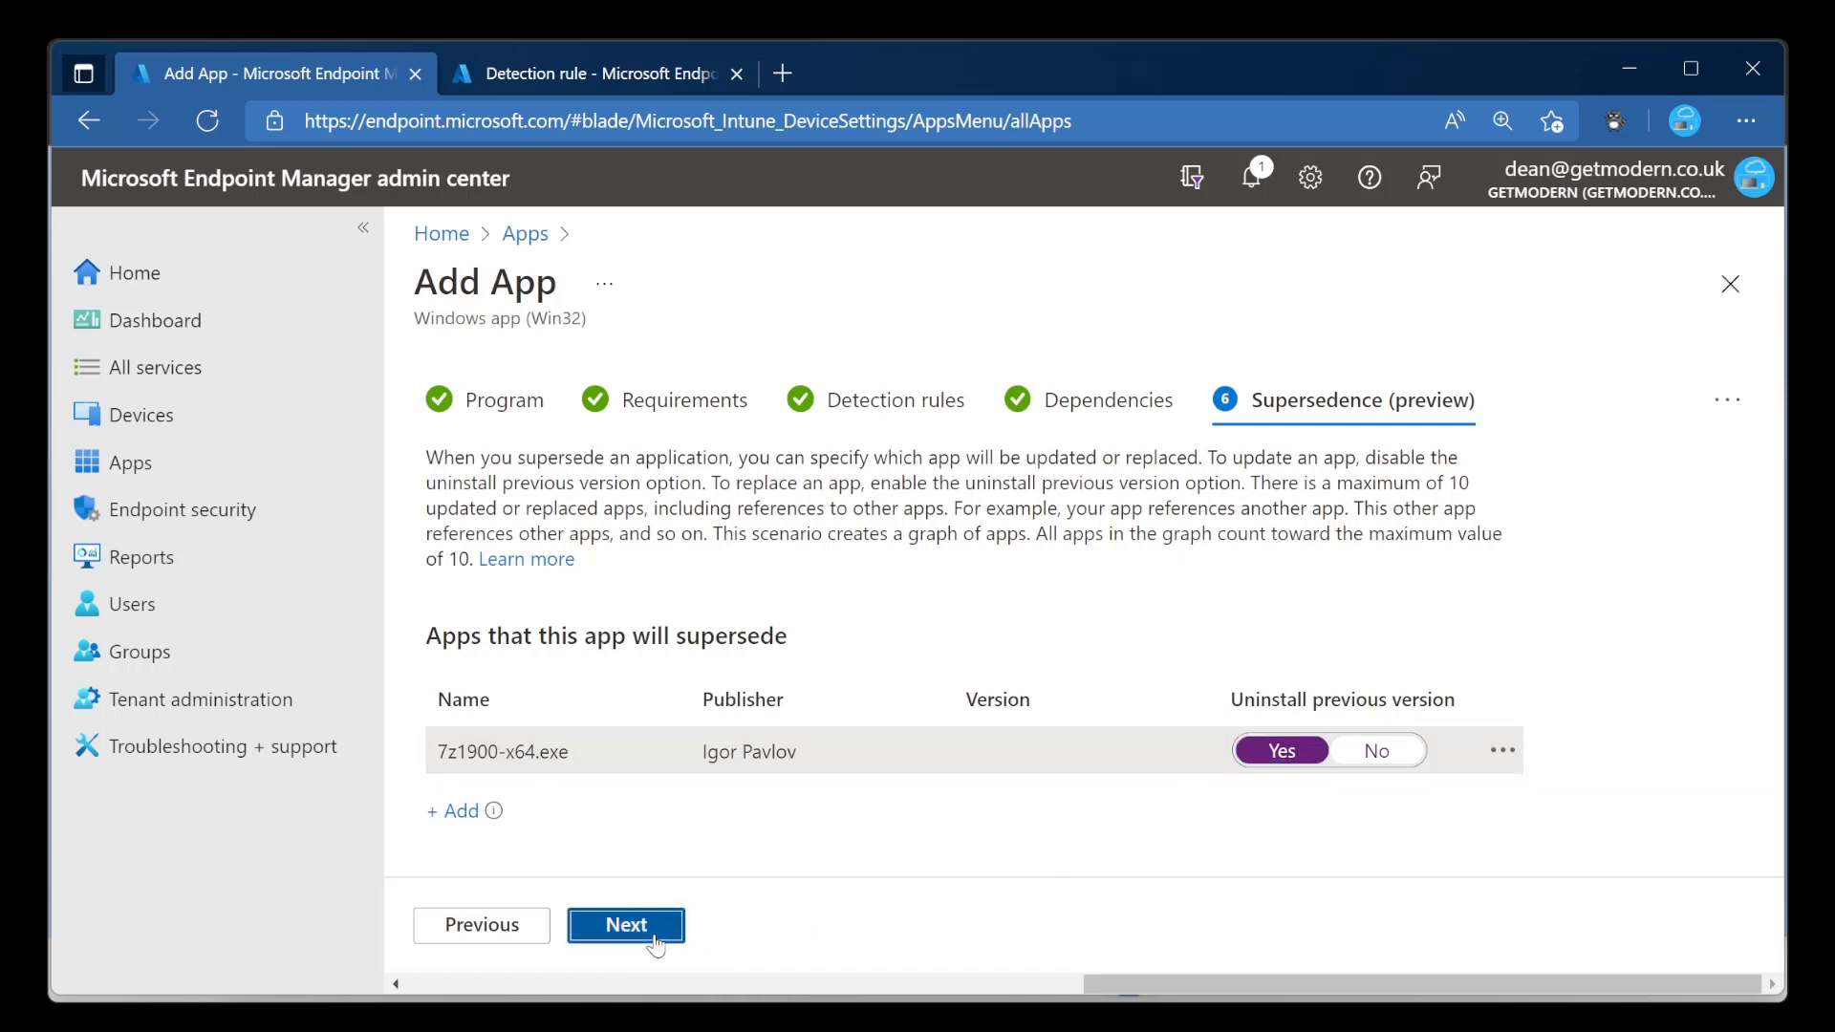
Continue to the assignments and make the app Required for all devices.
click(626, 925)
scroll(440, 468, down, 2)
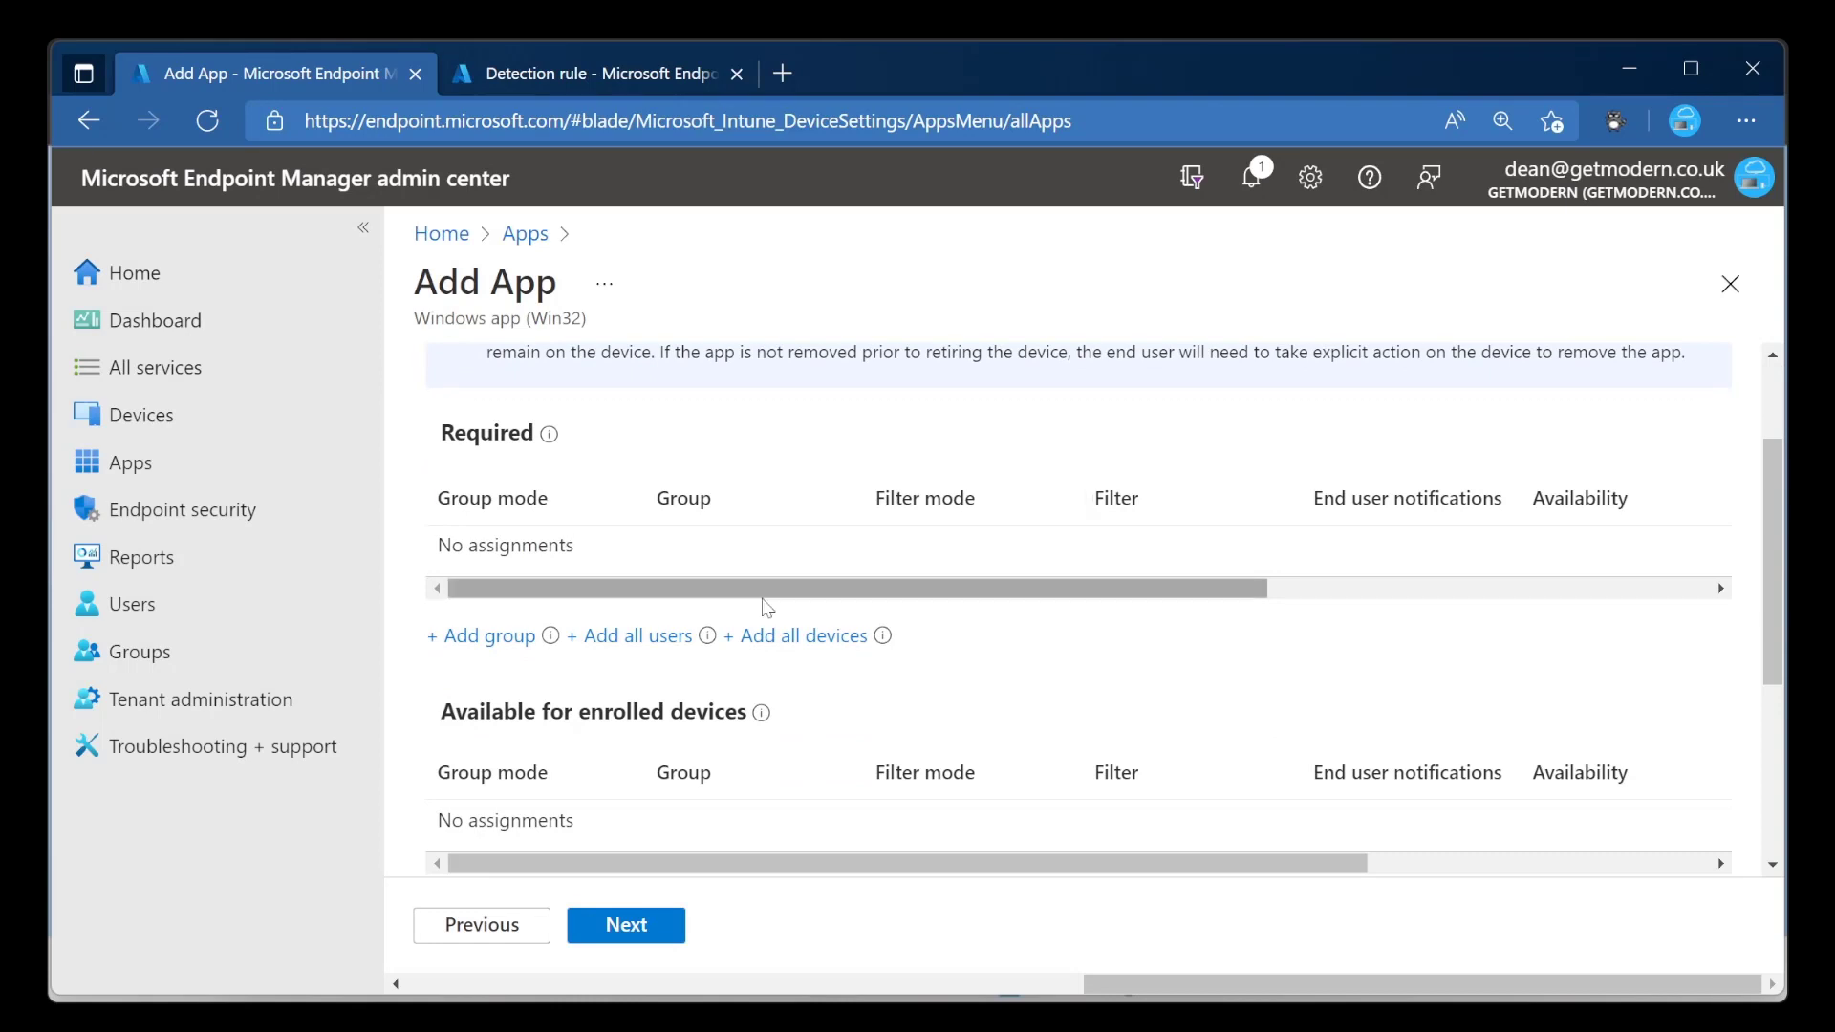
click(840, 653)
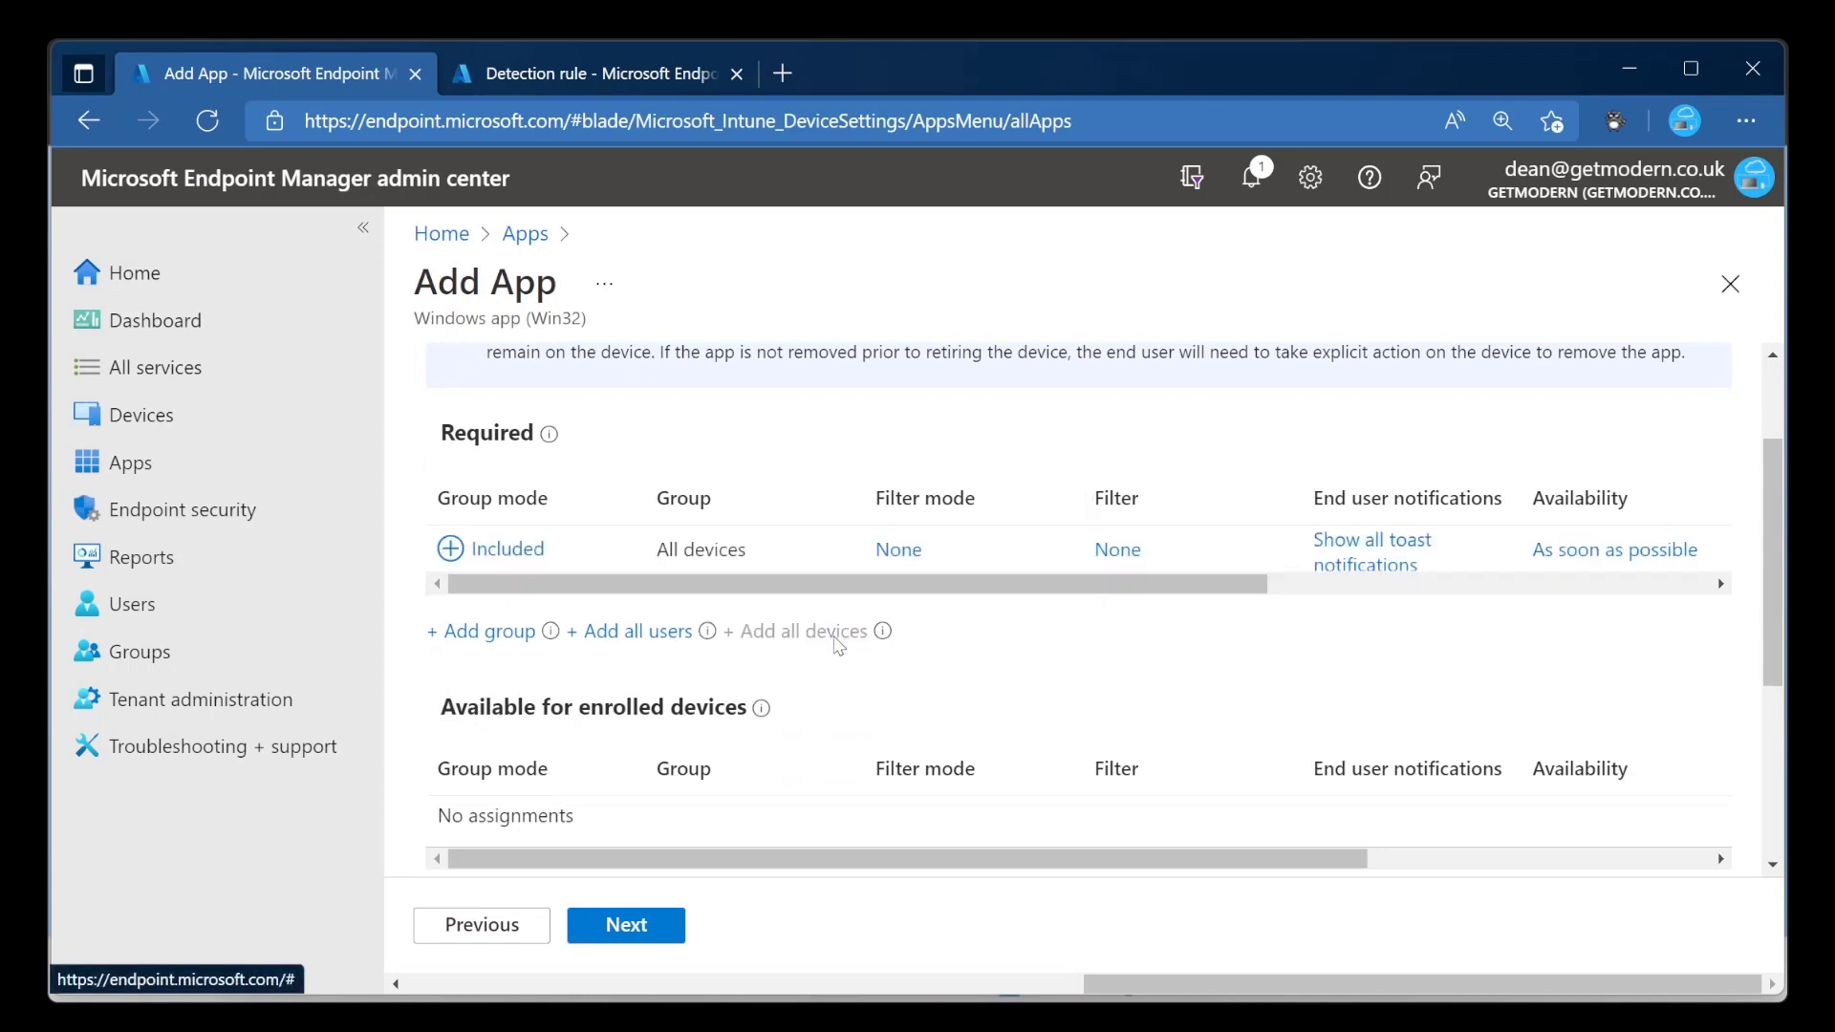